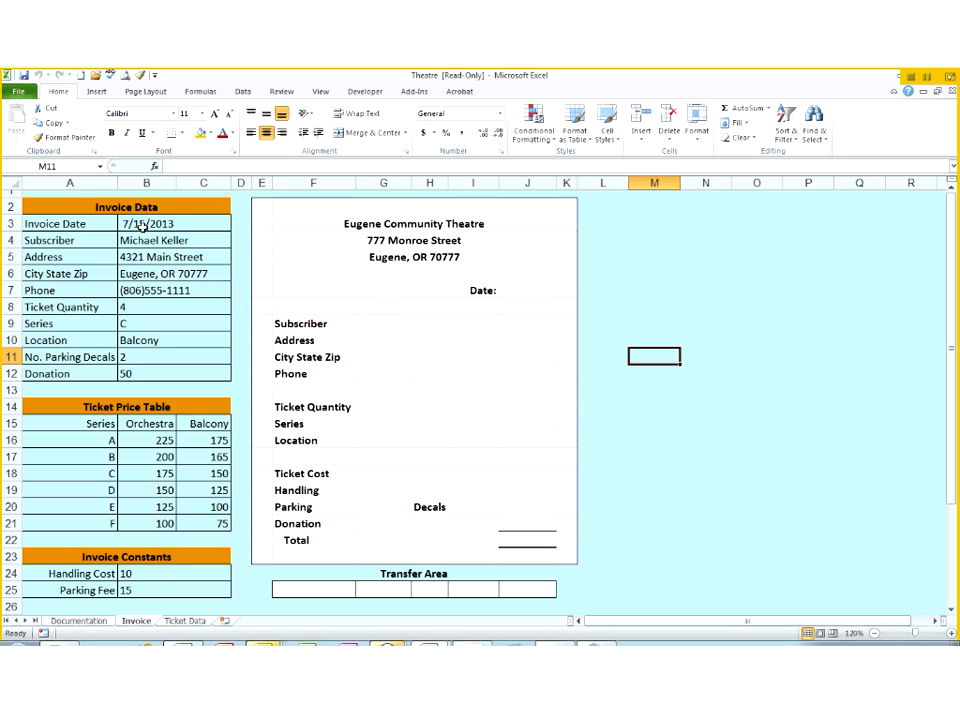
{"action": "left_click_drag", "start_coordinate": [146, 223], "coordinate": [136, 373]}
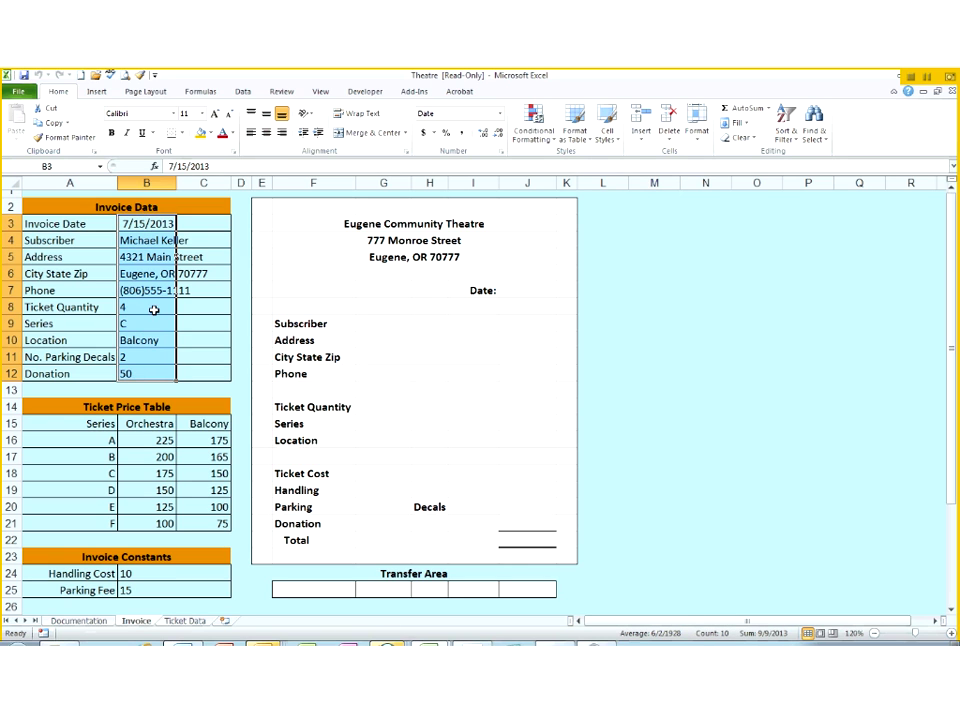
{"action": "left_click_drag", "start_coordinate": [199, 223], "coordinate": [197, 371]}
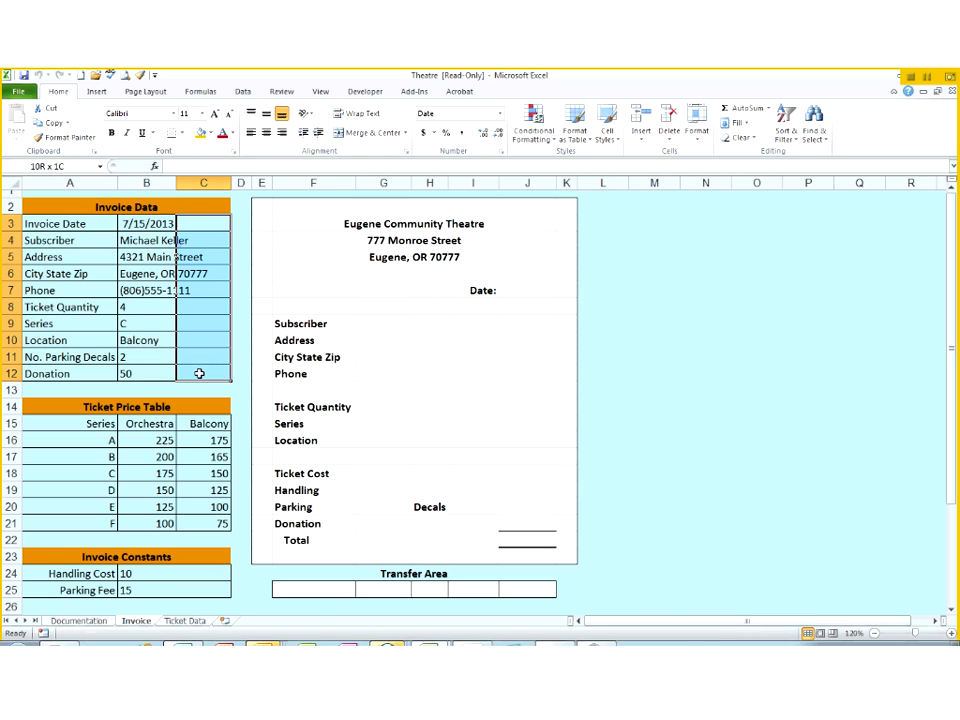
{"action": "left_click", "coordinate": [144, 221]}
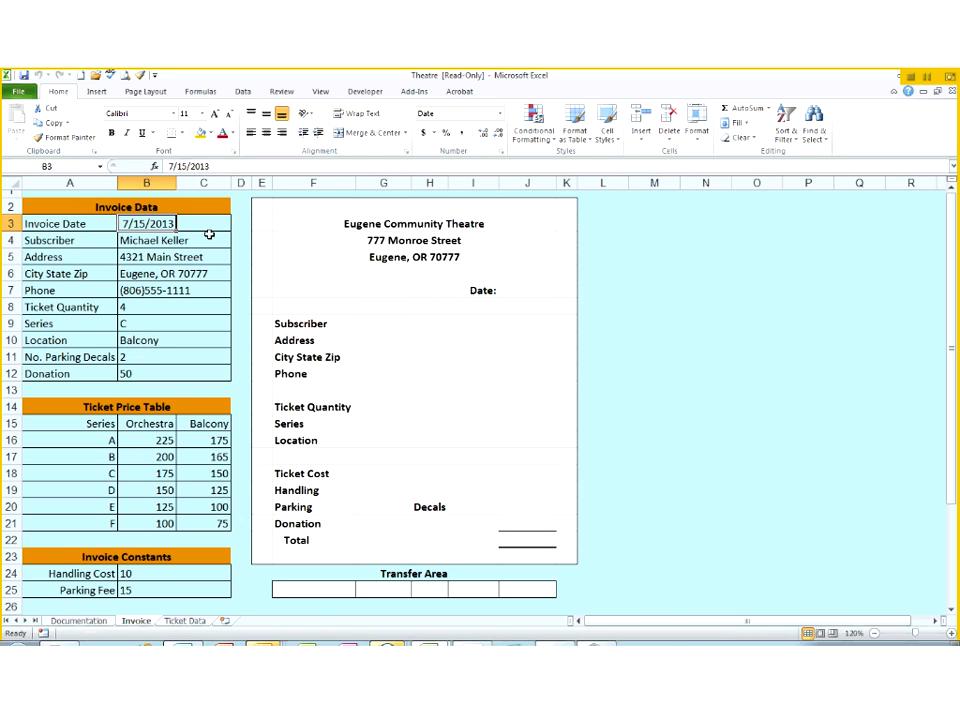
Step: Assign the range name HandlingCost to the handling cost value in cell B24
{"action": "left_click", "coordinate": [144, 574]}
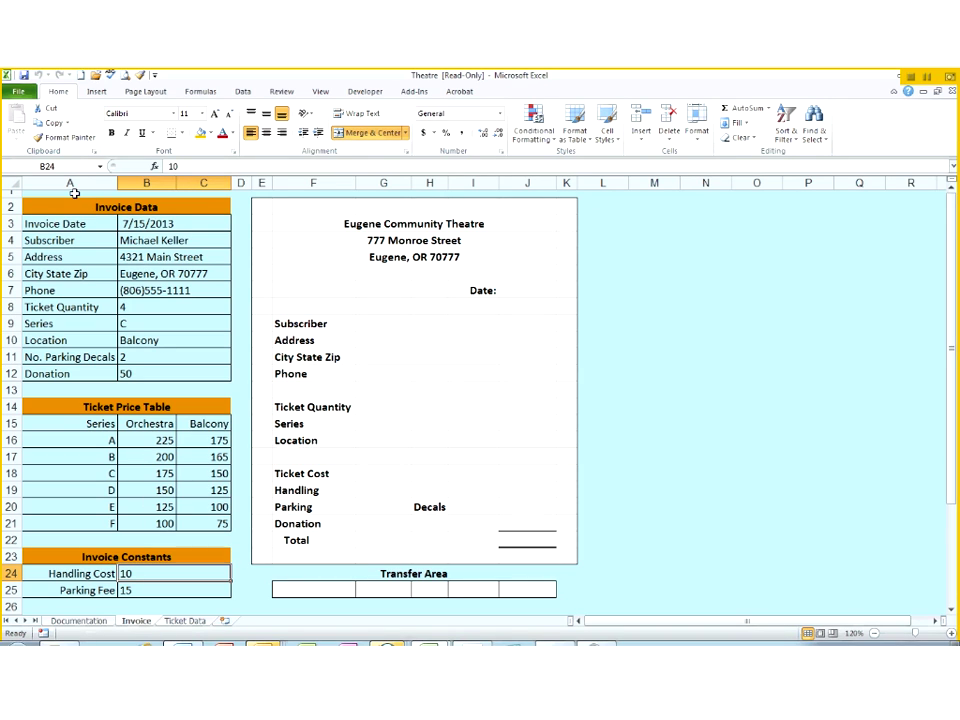
{"action": "left_click", "coordinate": [63, 165]}
{"action": "type", "text": "HandlingCost"}
{"action": "key", "text": "Return"}
Step: Assign the range name ParkingFee to the parking fee value in cell B25
{"action": "left_click", "coordinate": [150, 589]}
{"action": "left_click", "coordinate": [152, 572]}
{"action": "left_click", "coordinate": [160, 592]}
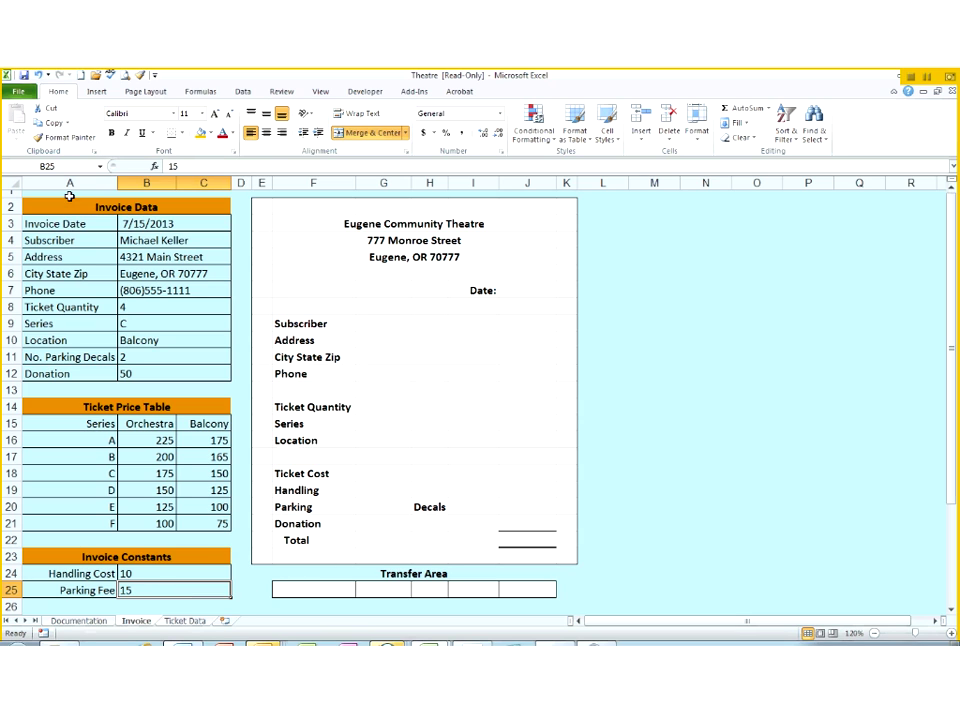
{"action": "left_click", "coordinate": [62, 166]}
{"action": "type", "text": "ParkingFee"}
Step: Name the ticket price data in A16:C21 TicketPrices, and reselect the range to check the name
{"action": "left_click", "coordinate": [95, 441]}
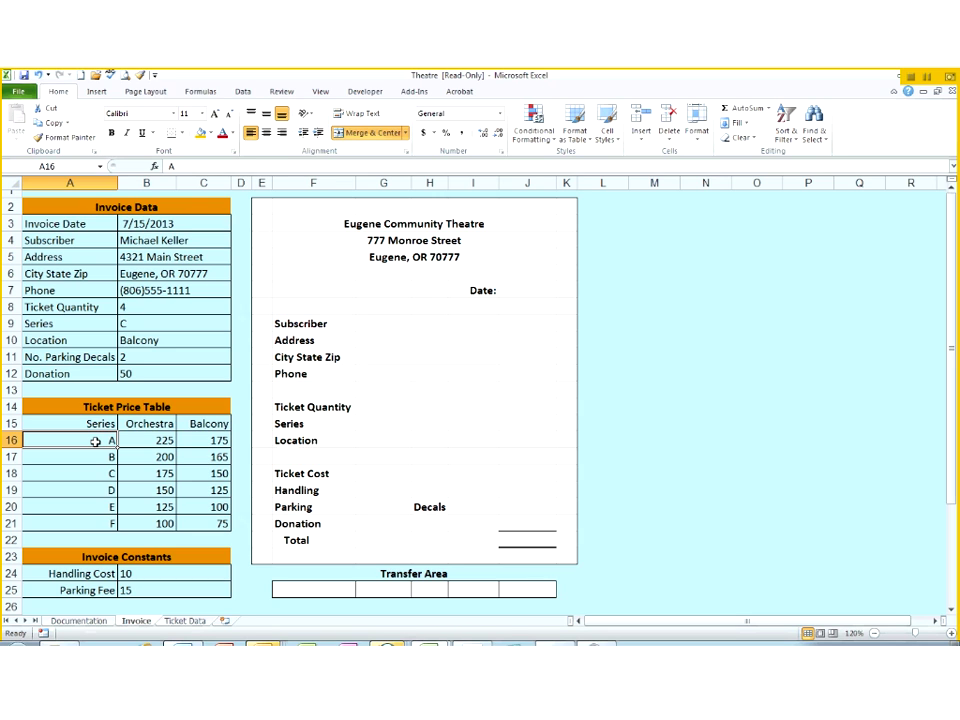
{"action": "left_click_drag", "start_coordinate": [95, 441], "coordinate": [193, 526]}
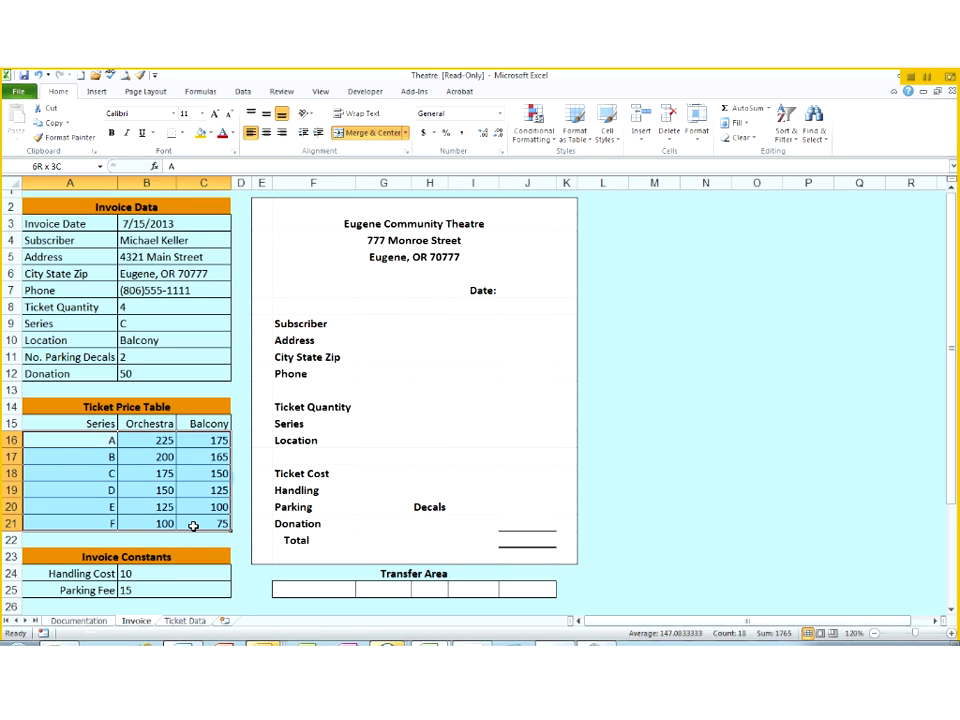
{"action": "left_click_drag", "start_coordinate": [193, 526], "coordinate": [193, 526]}
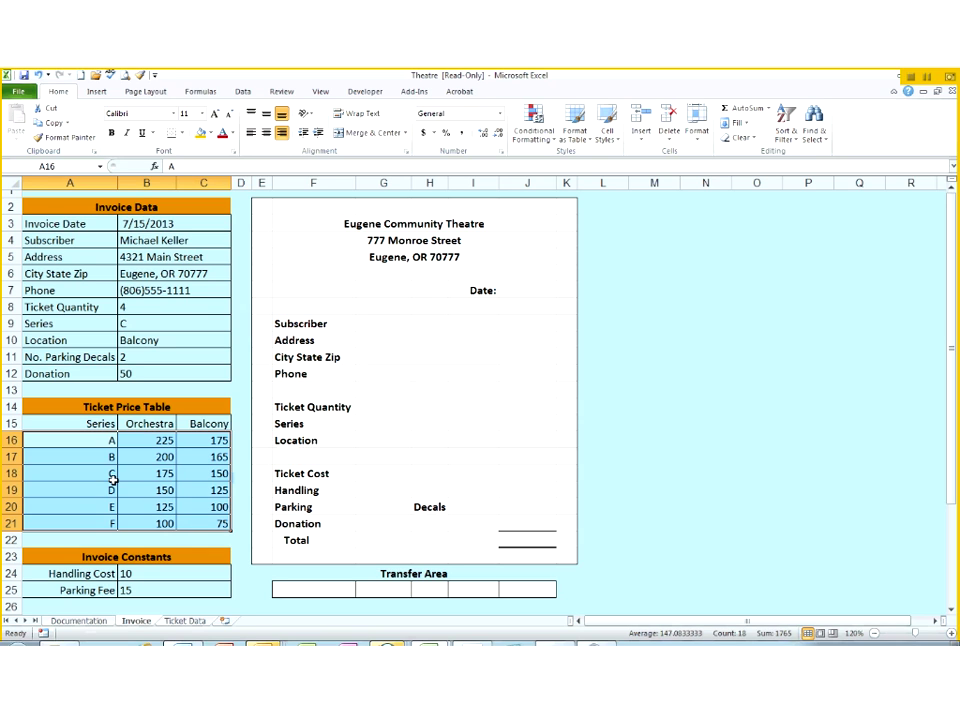
{"action": "left_click", "coordinate": [61, 166]}
{"action": "type", "text": "TicketPrices"}
{"action": "key", "text": "Return"}
{"action": "left_click", "coordinate": [110, 470]}
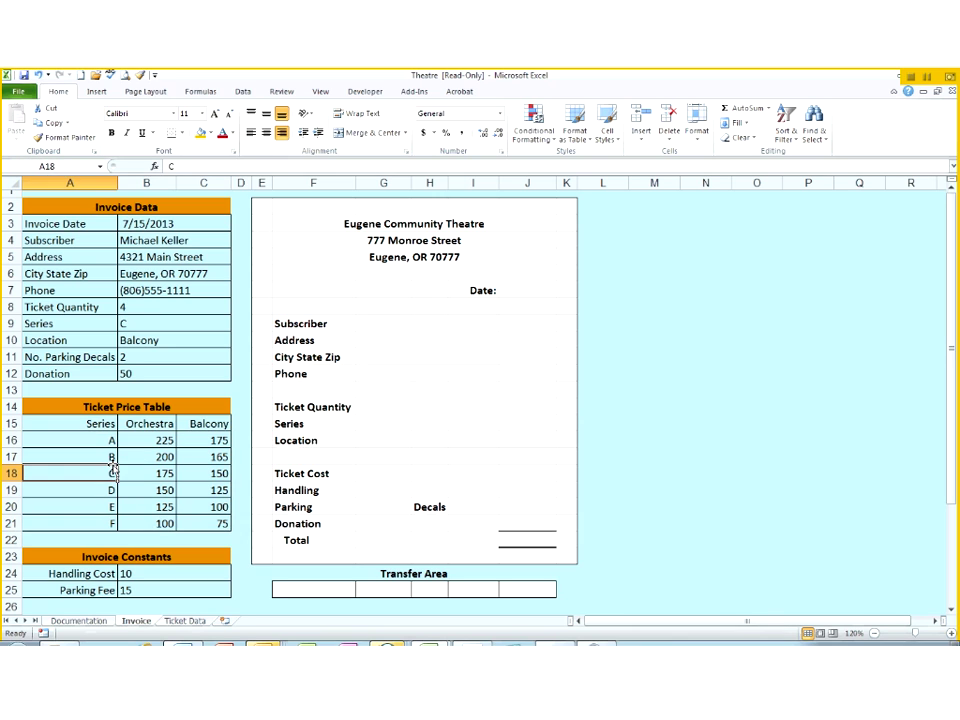
{"action": "left_click_drag", "start_coordinate": [75, 440], "coordinate": [200, 522]}
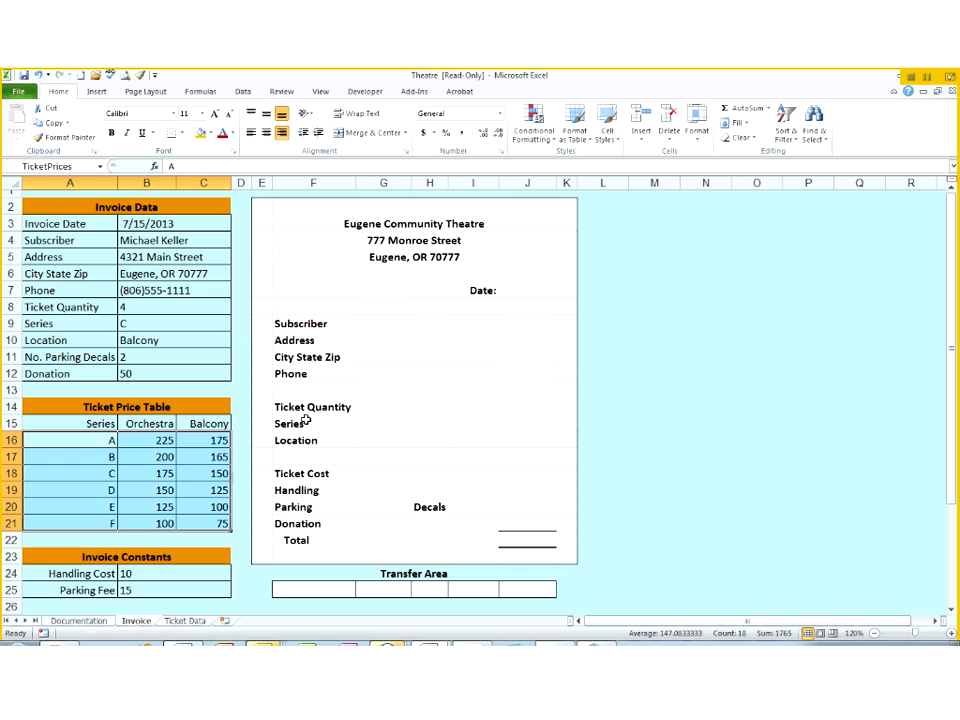
Step: Assign the range name TransferArea to the transfer area cells F25:J25
{"action": "left_click", "coordinate": [307, 591]}
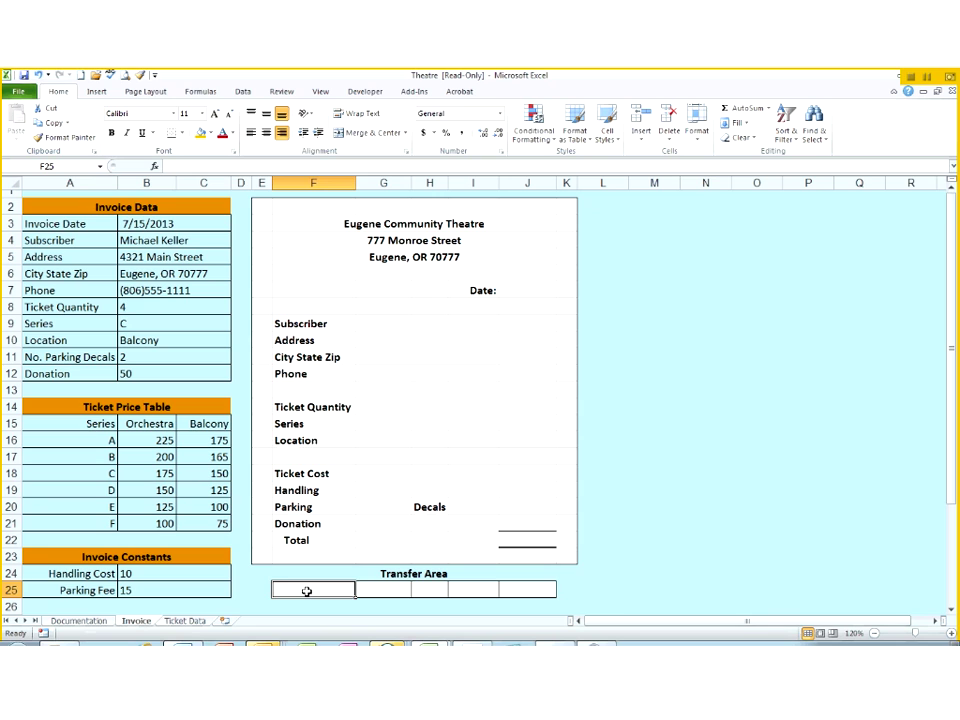
{"action": "left_click_drag", "start_coordinate": [307, 591], "coordinate": [522, 578]}
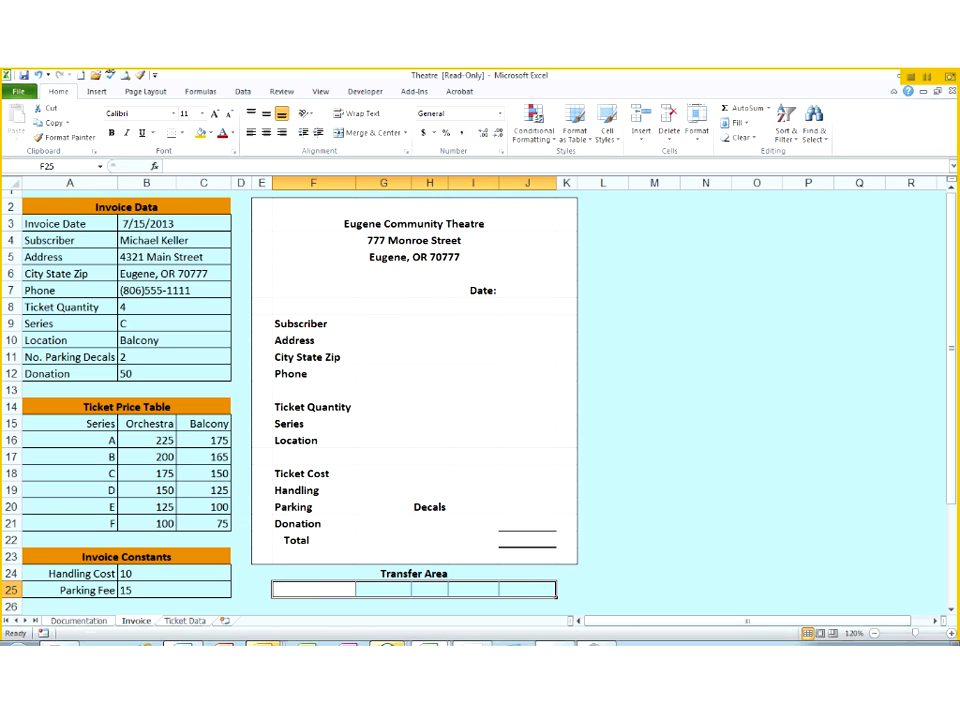
{"action": "left_click", "coordinate": [69, 161]}
{"action": "type", "text": "TransferArea"}
{"action": "key", "text": "Return"}
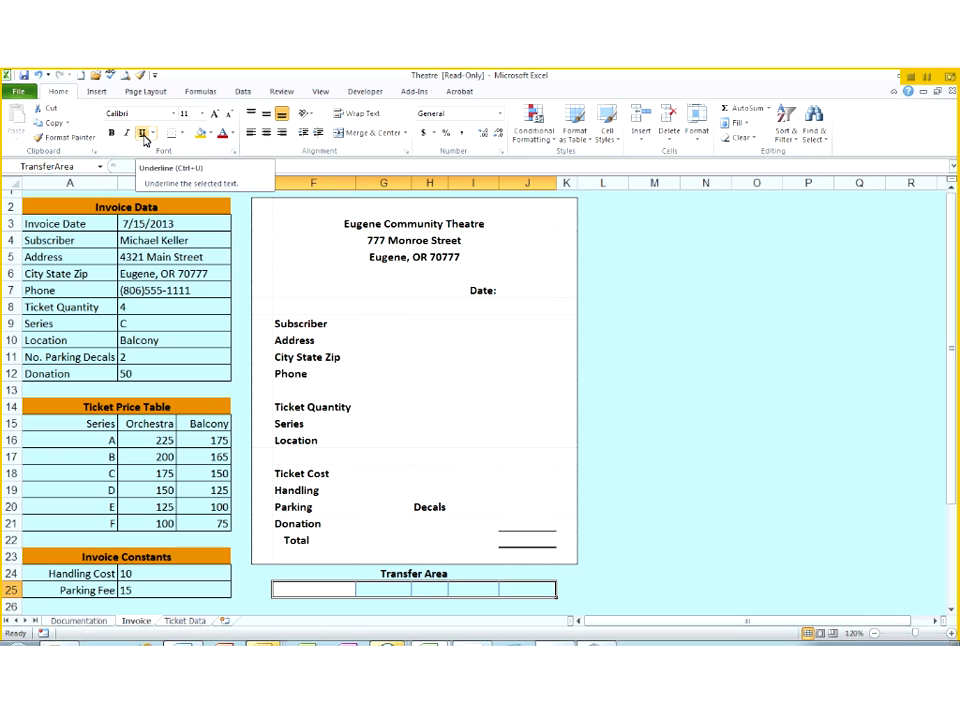
{"action": "left_click", "coordinate": [144, 140]}
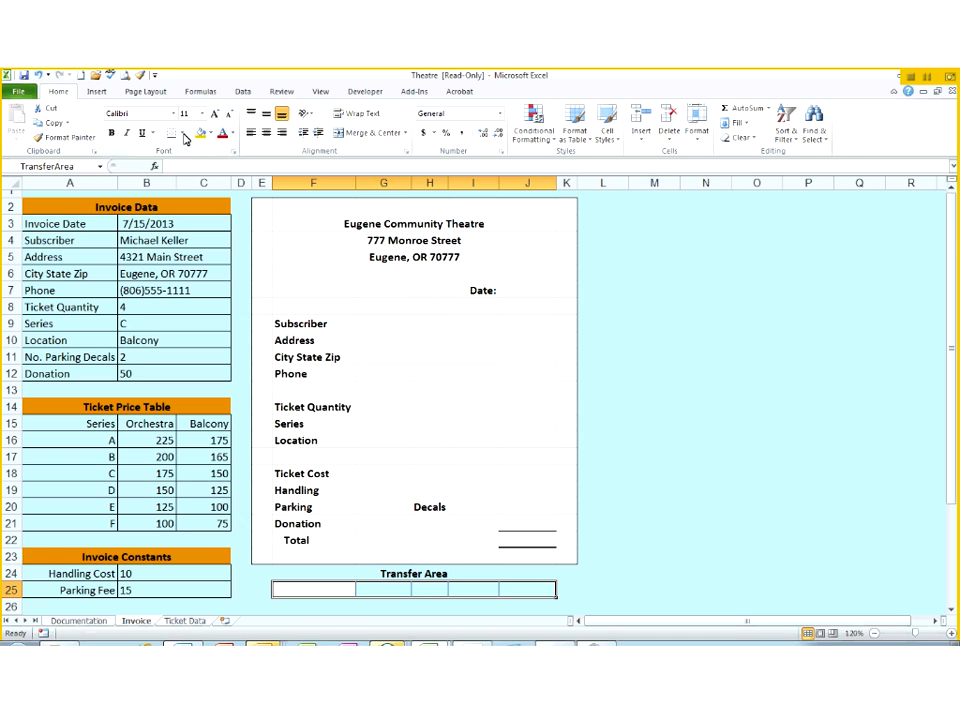
Step: List the defined names and go to the ParkingFee cell
{"action": "left_click", "coordinate": [100, 166]}
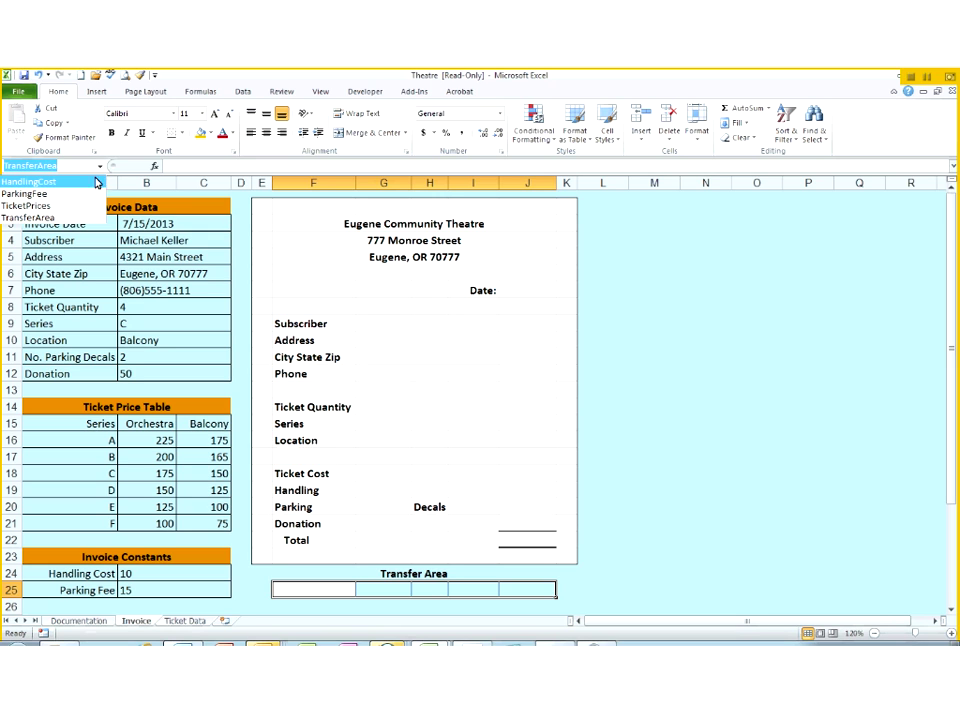
{"action": "left_click", "coordinate": [62, 195]}
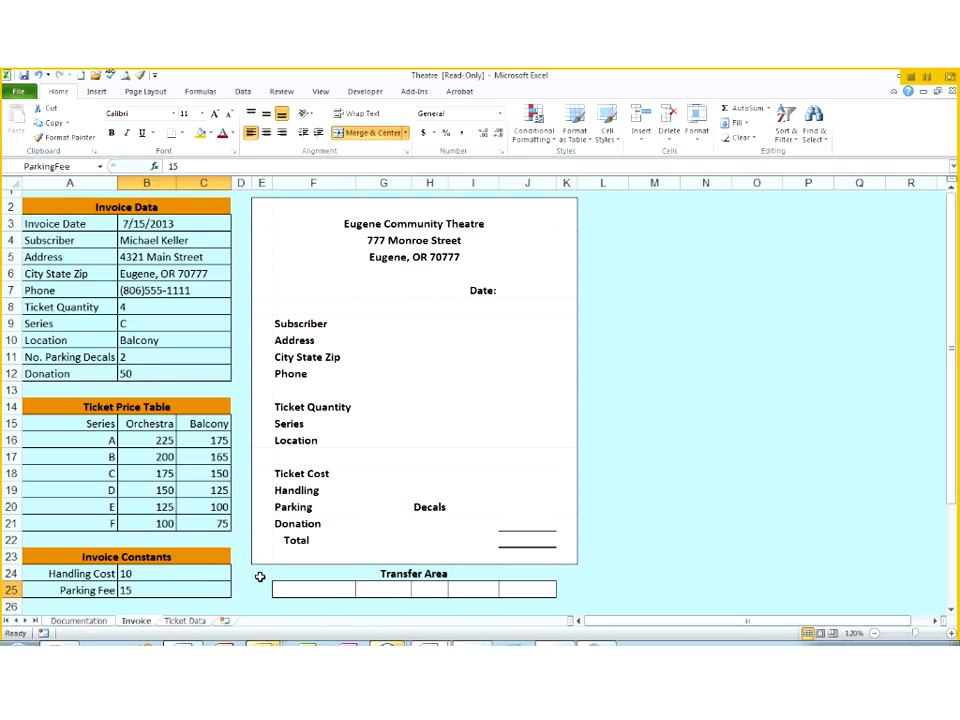
{"action": "left_click", "coordinate": [150, 589]}
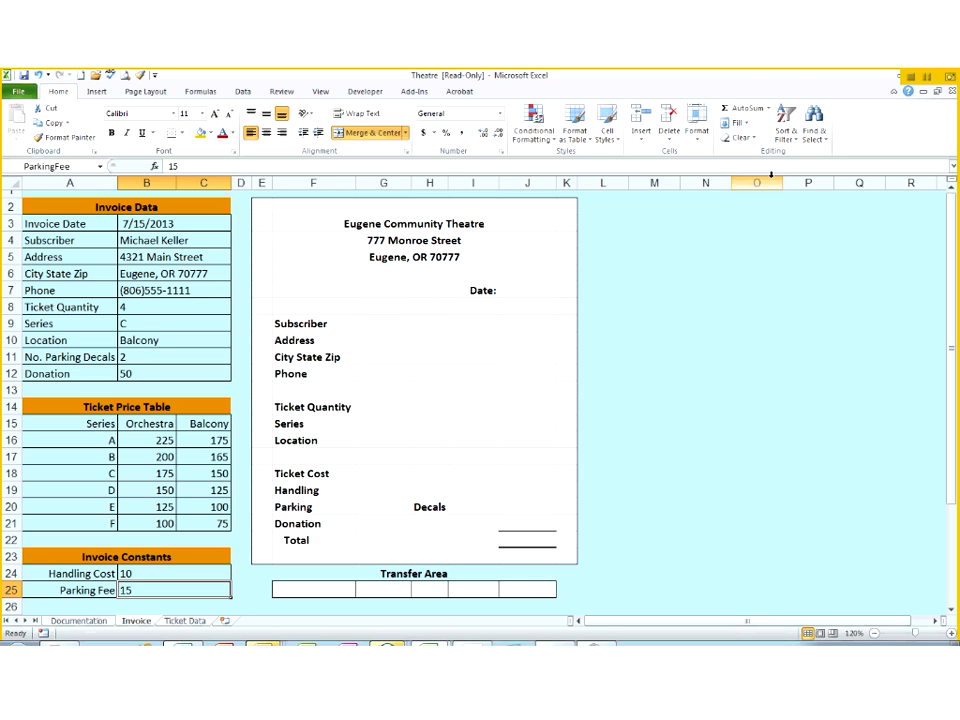
Step: Create names for the invoice data in A3:B12 from the labels in the left column only, without the top row
{"action": "left_click", "coordinate": [133, 241]}
{"action": "left_click_drag", "start_coordinate": [55, 226], "coordinate": [189, 368]}
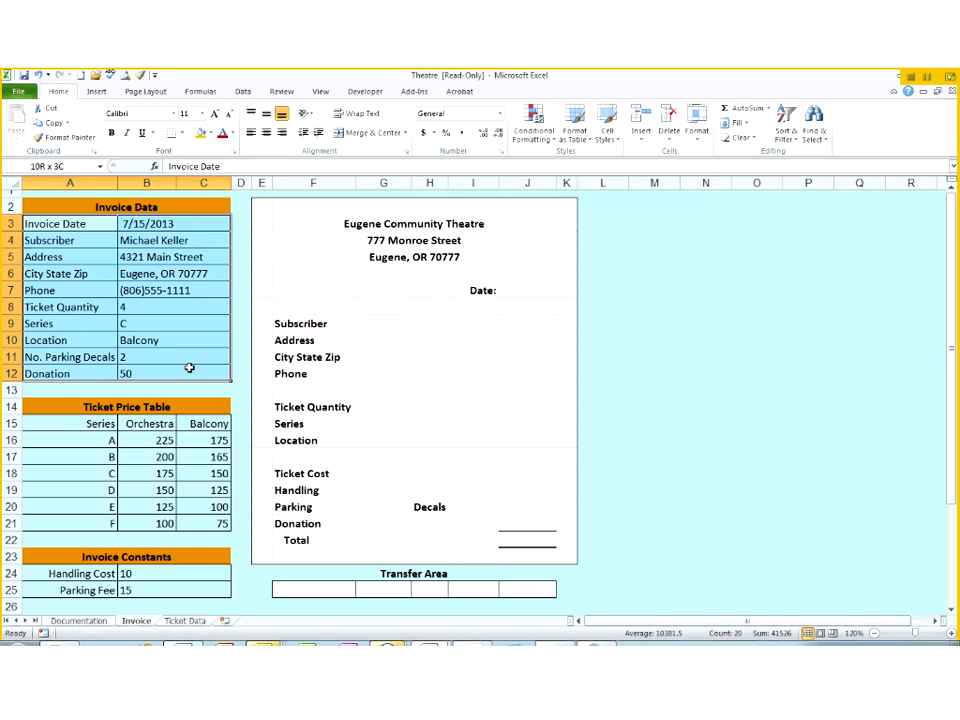
{"action": "left_click_drag", "start_coordinate": [189, 368], "coordinate": [187, 363]}
{"action": "left_click_drag", "start_coordinate": [69, 221], "coordinate": [148, 369]}
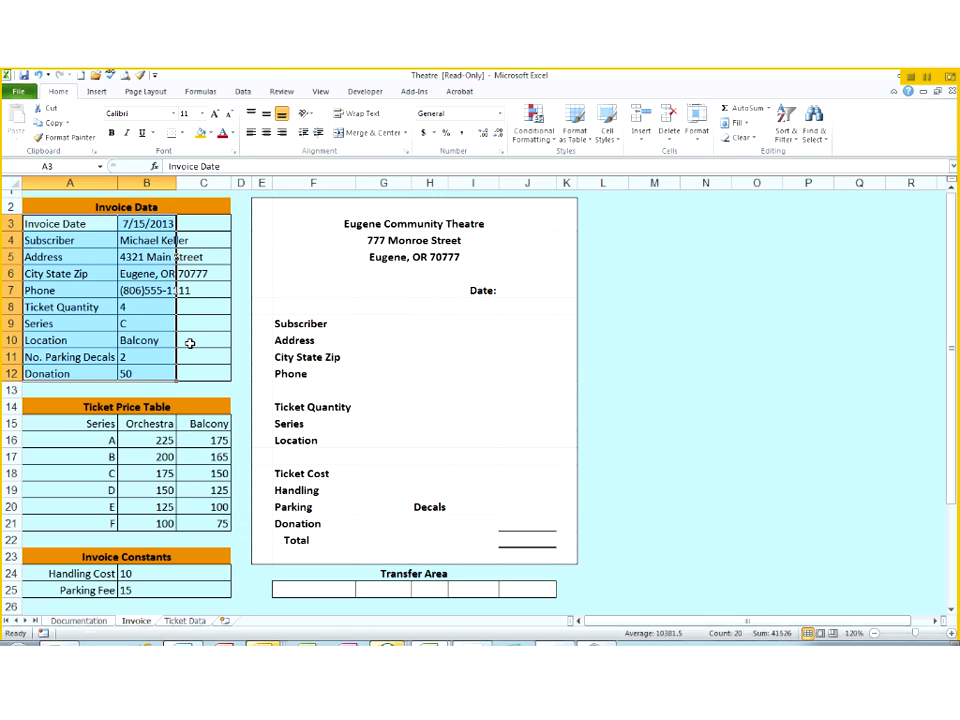
{"action": "left_click", "coordinate": [201, 92]}
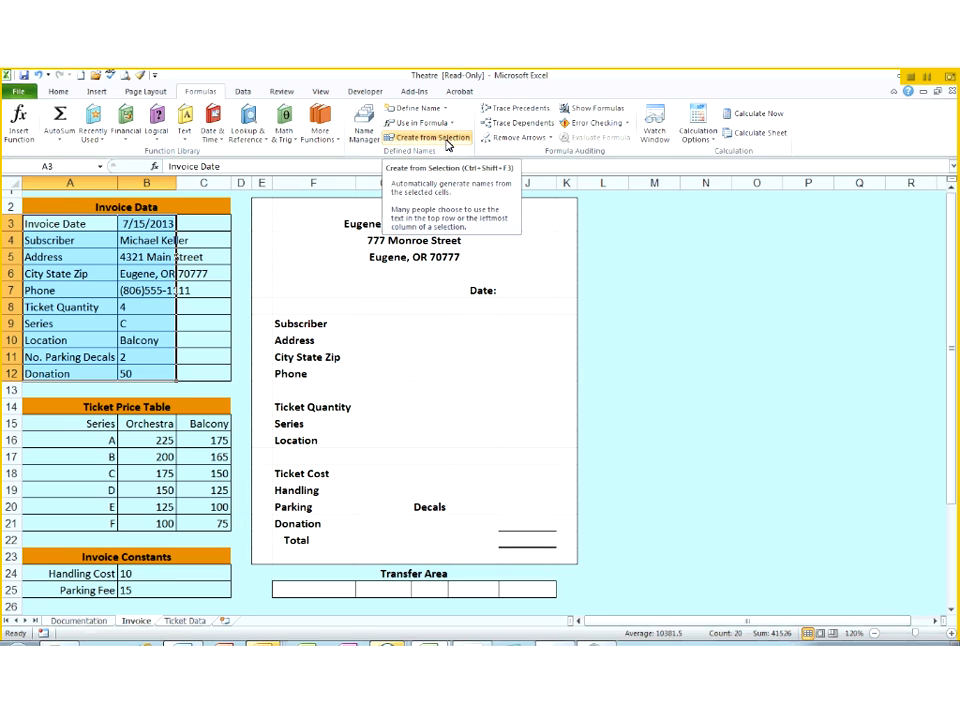
{"action": "left_click", "coordinate": [447, 145]}
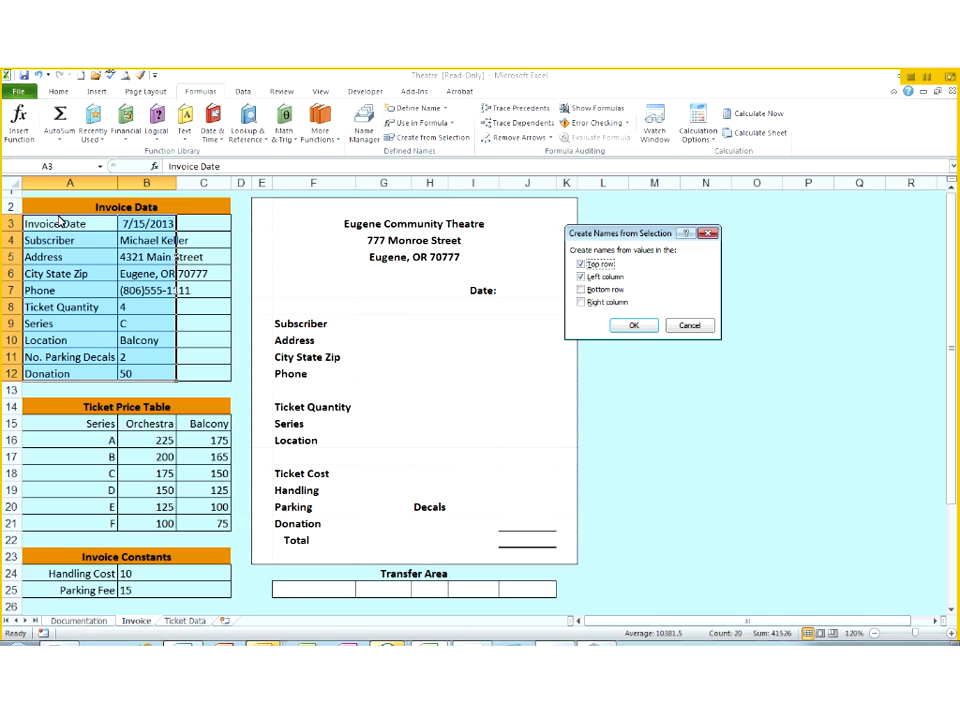
{"action": "left_click", "coordinate": [582, 264]}
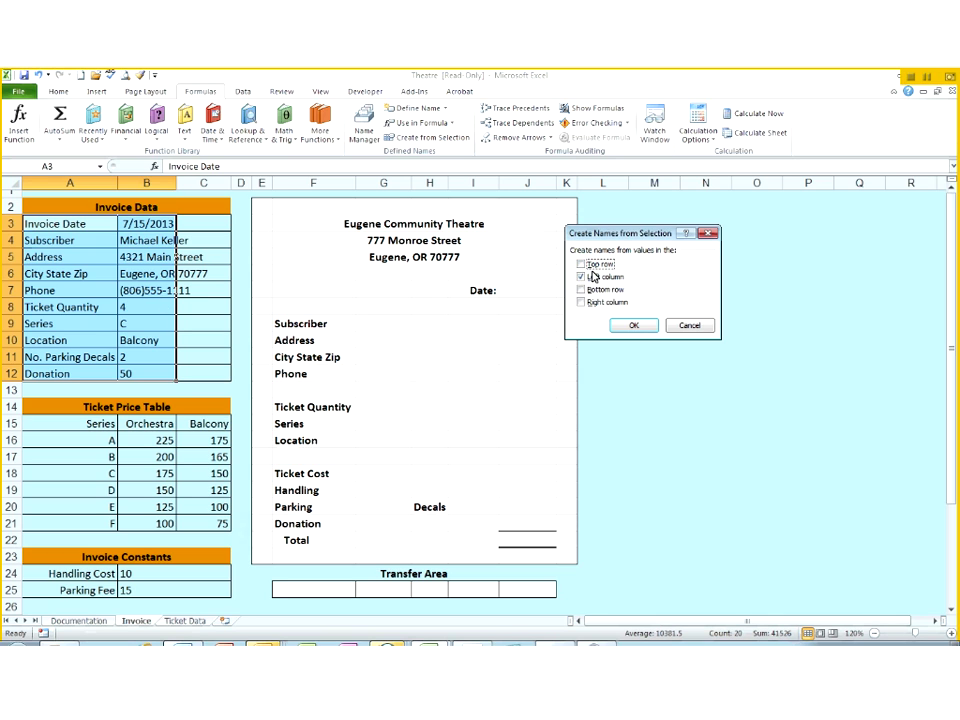
{"action": "left_click", "coordinate": [633, 325]}
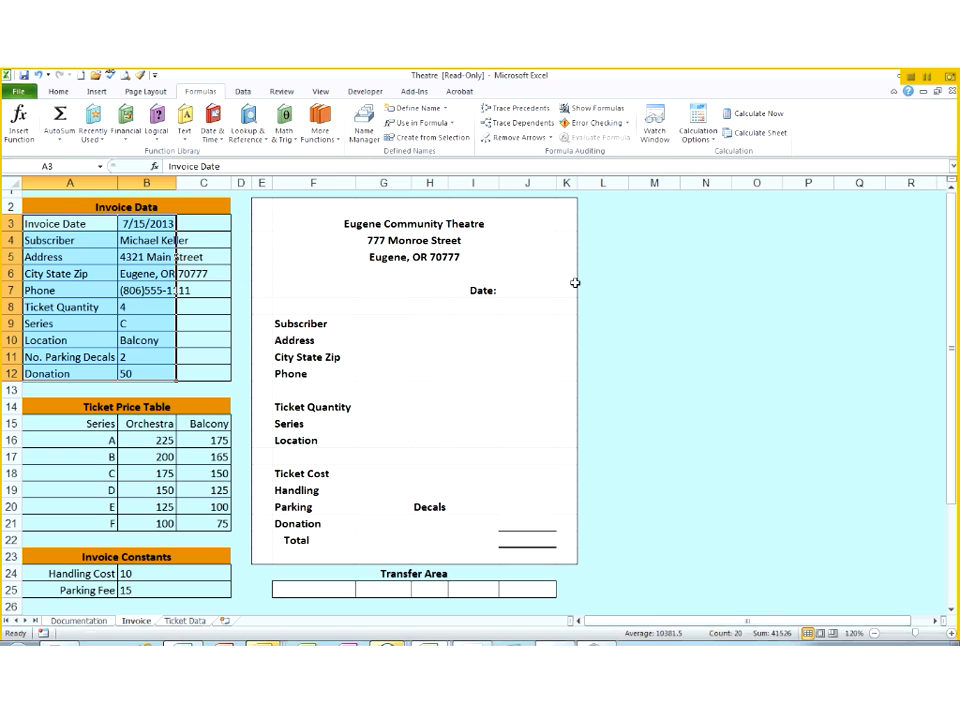
Step: Rename the defined name No._Parking_Decals as Decals in the Name Manager and close it
{"action": "left_click", "coordinate": [362, 122]}
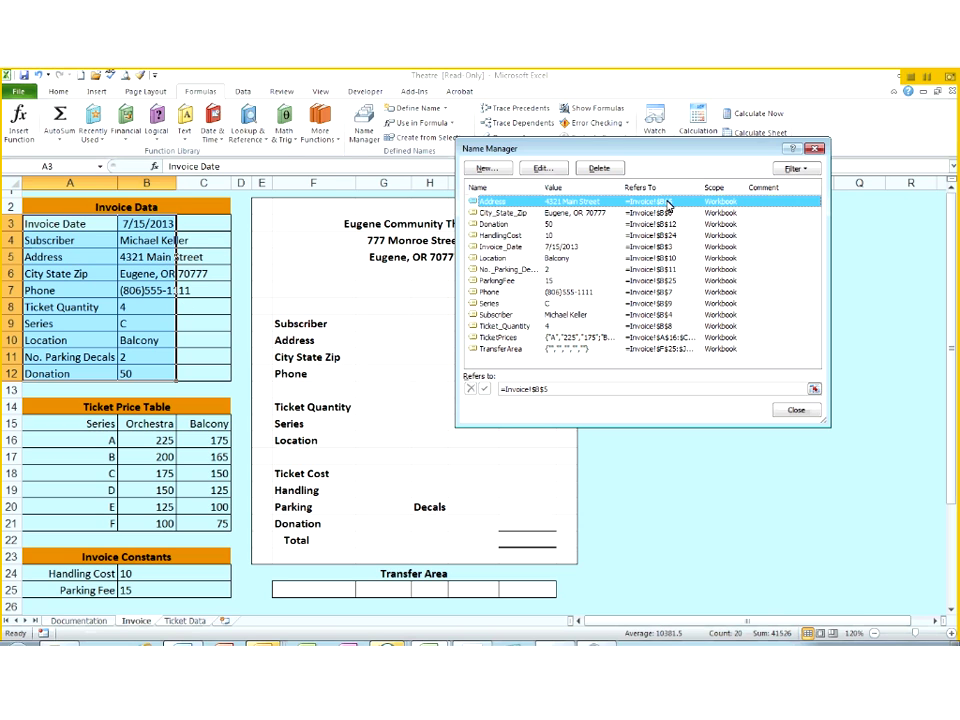
{"action": "left_click", "coordinate": [497, 271]}
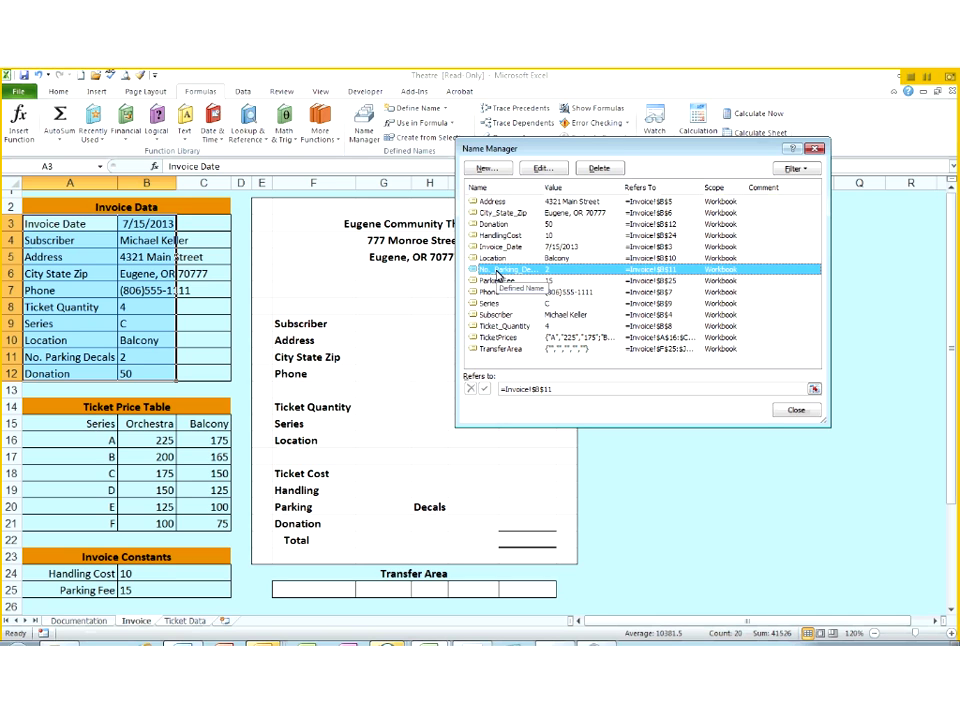
{"action": "left_click", "coordinate": [553, 170]}
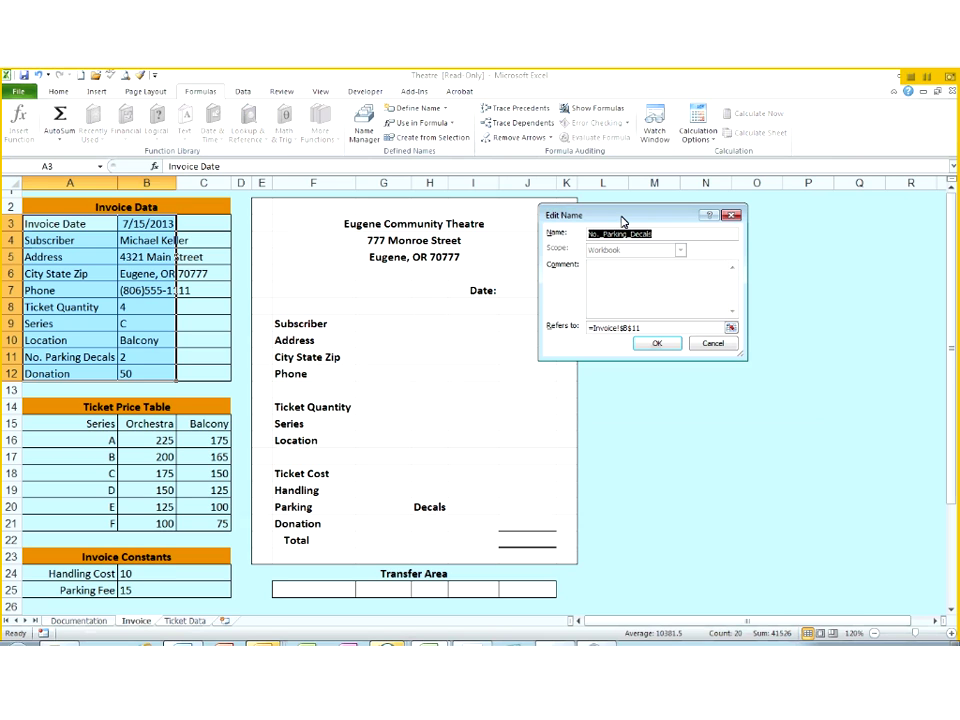
{"action": "type", "text": "D"}
{"action": "key", "text": "Return"}
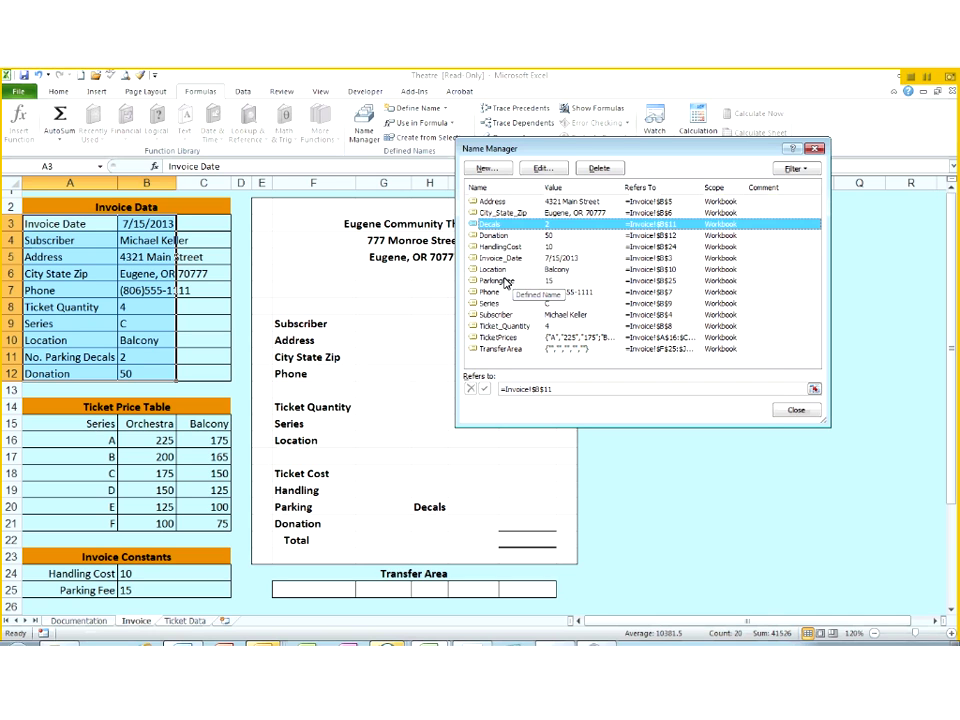
{"action": "left_click", "coordinate": [802, 410]}
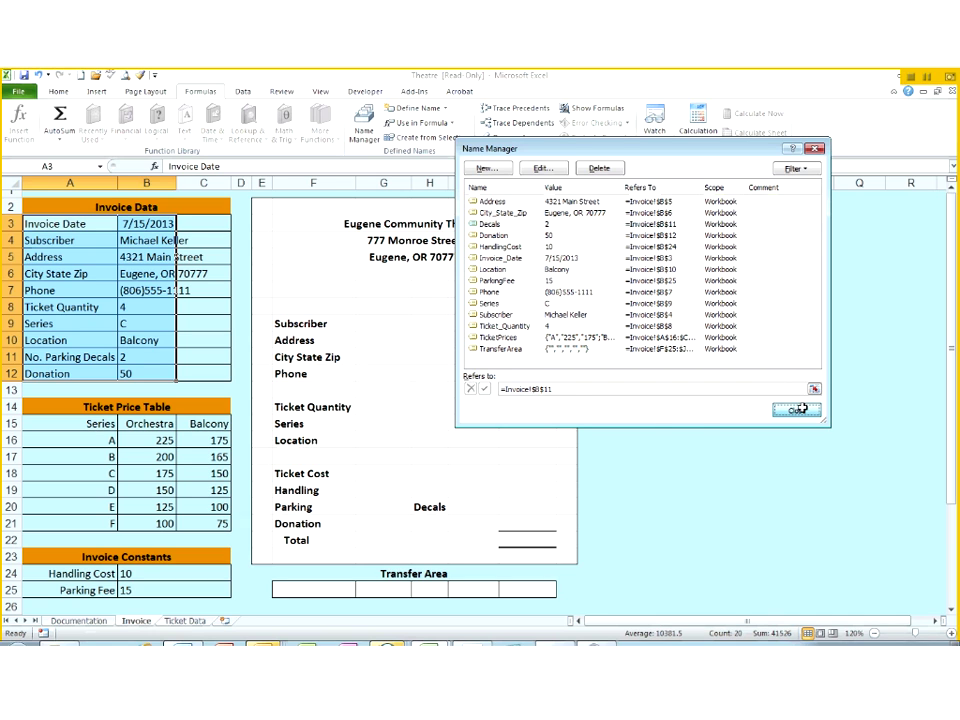
Step: View cell A9 on the Documentation sheet, and return to the Invoice sheet
{"action": "left_click", "coordinate": [84, 621]}
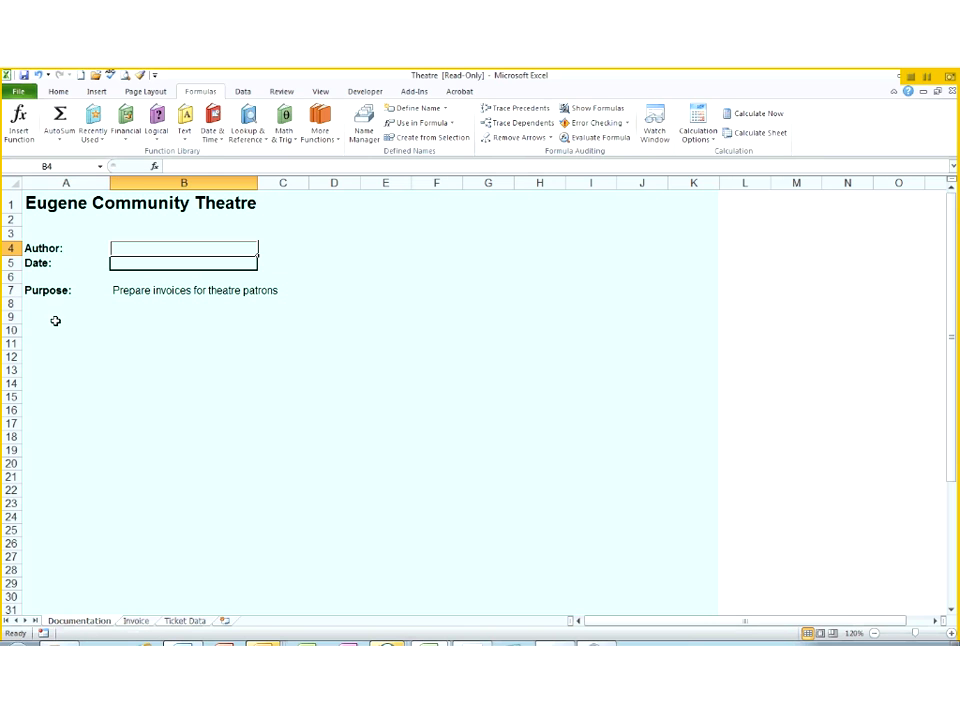
{"action": "left_click", "coordinate": [71, 320]}
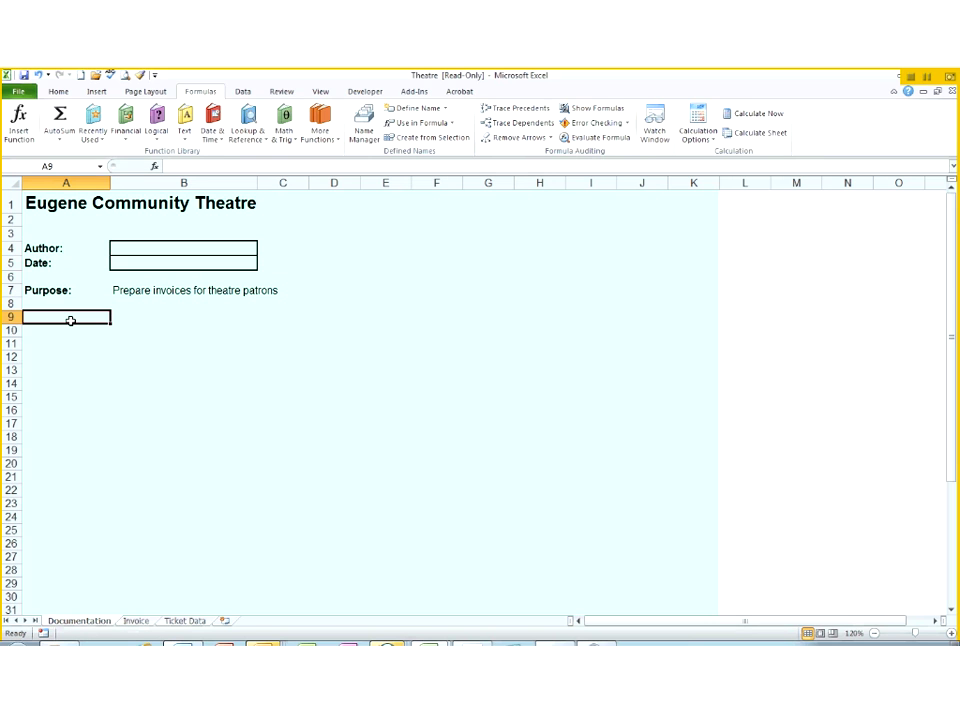
{"action": "left_click", "coordinate": [141, 622]}
{"action": "left_click", "coordinate": [465, 389]}
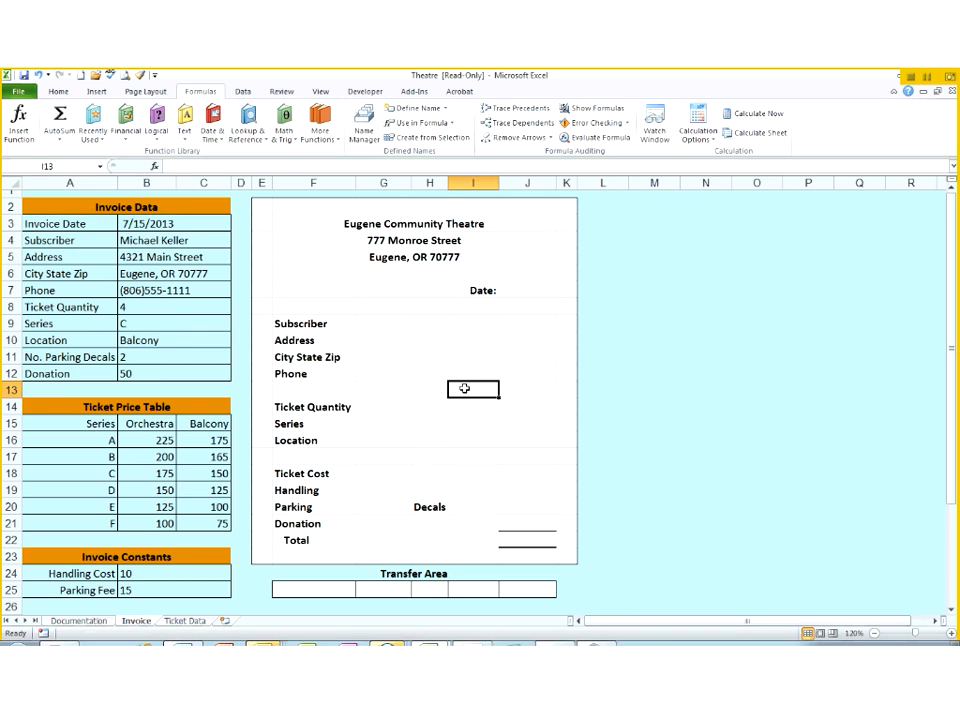
Step: Recreate the invoice data names from the left column for A3:C12, replacing each existing definition
{"action": "left_click_drag", "start_coordinate": [76, 224], "coordinate": [193, 368]}
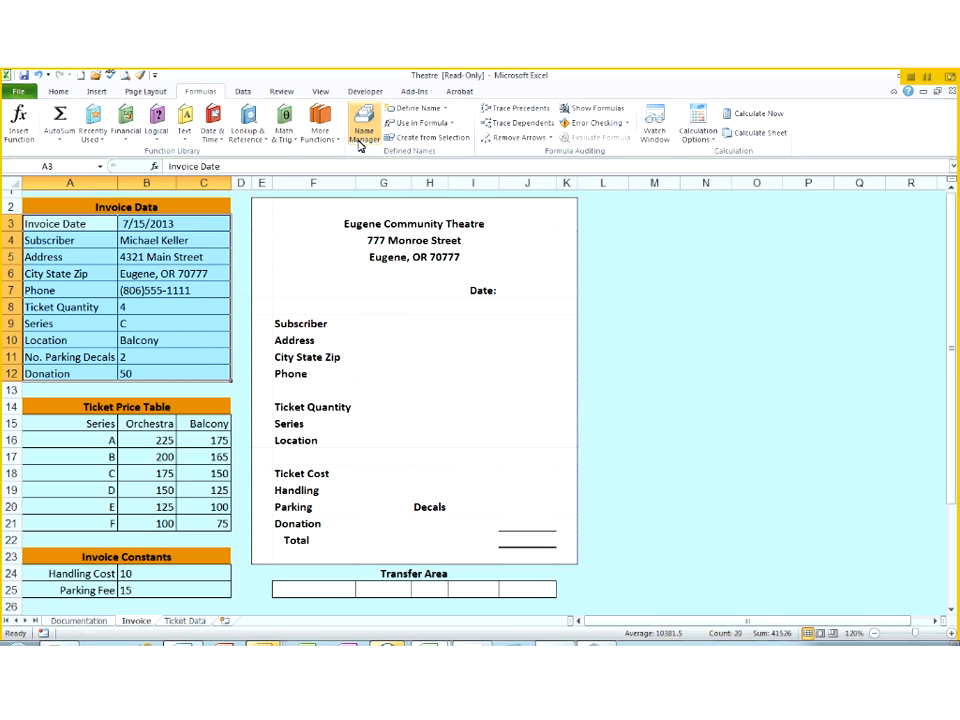
{"action": "left_click", "coordinate": [430, 137]}
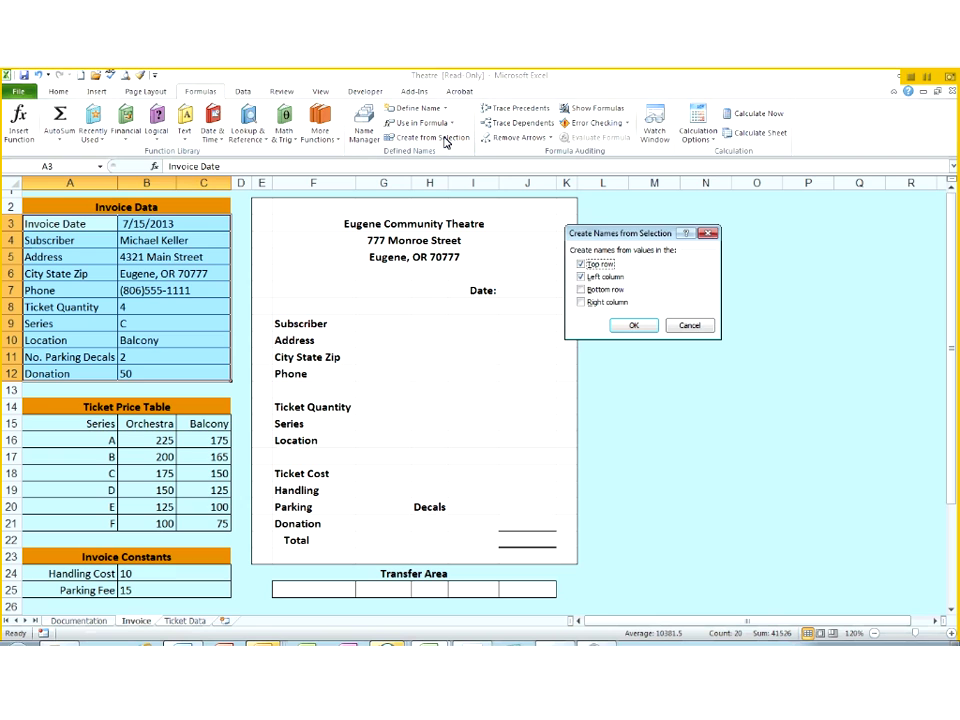
{"action": "left_click", "coordinate": [581, 264]}
{"action": "left_click", "coordinate": [641, 326]}
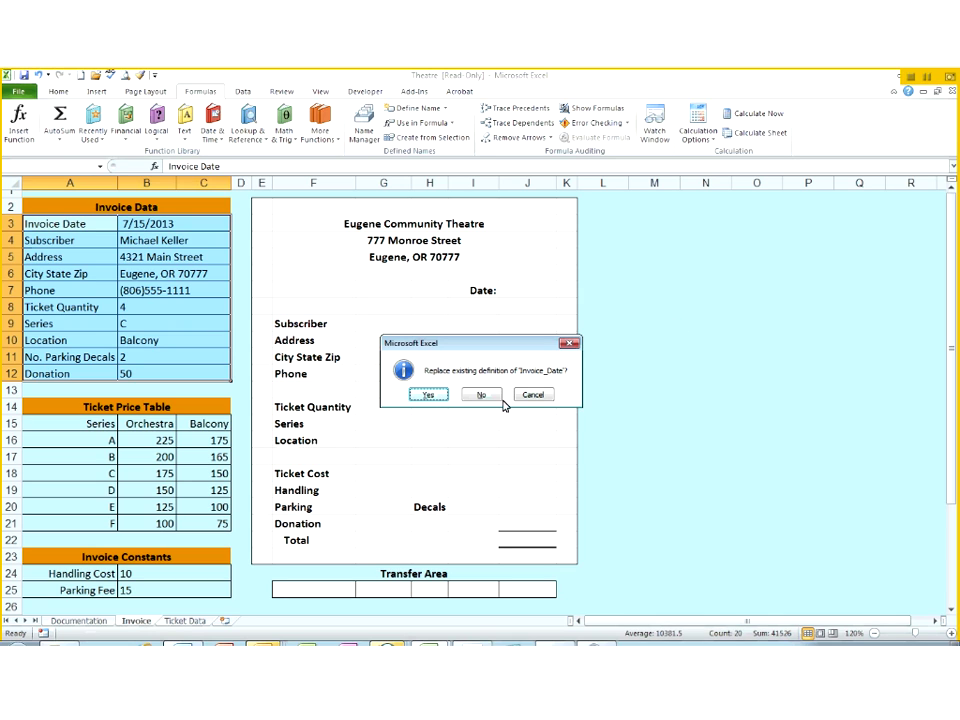
{"action": "left_click", "coordinate": [424, 396]}
{"action": "left_click", "coordinate": [425, 396]}
{"action": "left_click", "coordinate": [425, 396]}
{"action": "left_click", "coordinate": [425, 396]}
{"action": "left_click", "coordinate": [425, 396]}
{"action": "left_click", "coordinate": [425, 396]}
{"action": "left_click", "coordinate": [425, 396]}
{"action": "left_click", "coordinate": [425, 396]}
{"action": "left_click", "coordinate": [425, 396]}
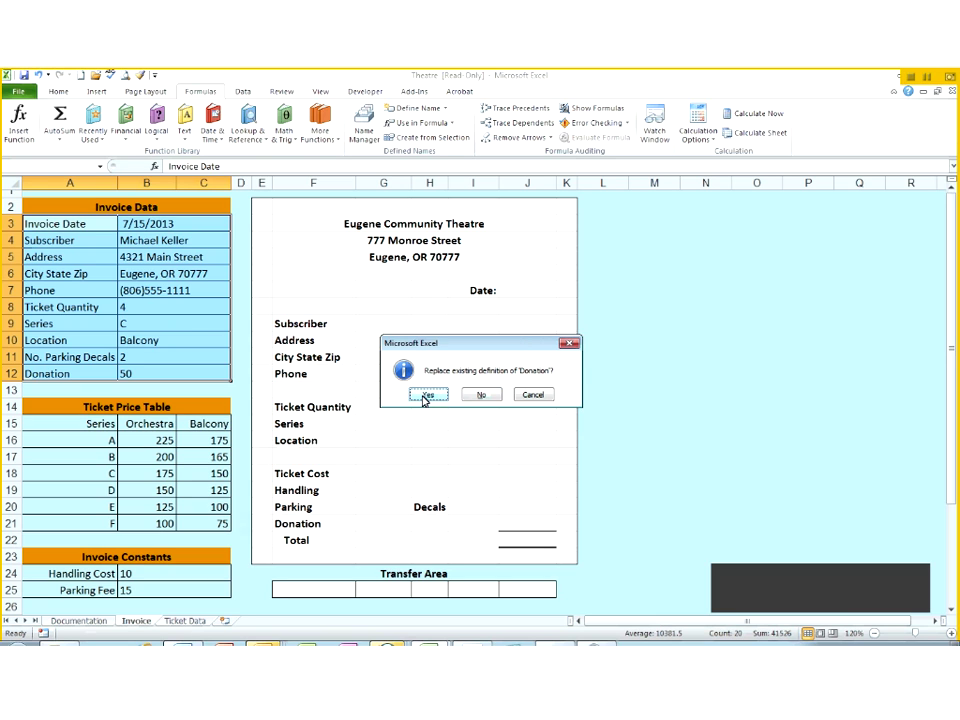
Step: Replace the existing definition of Donation and review the defined names and their ranges in the Name Manager
{"action": "left_click", "coordinate": [425, 396]}
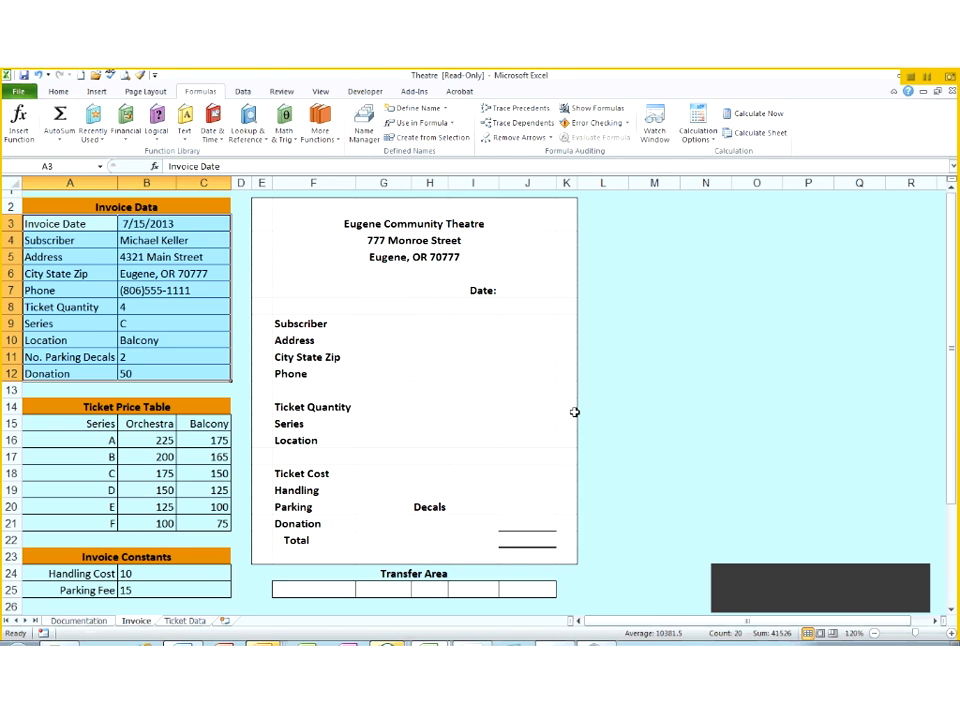
{"action": "left_click", "coordinate": [365, 128]}
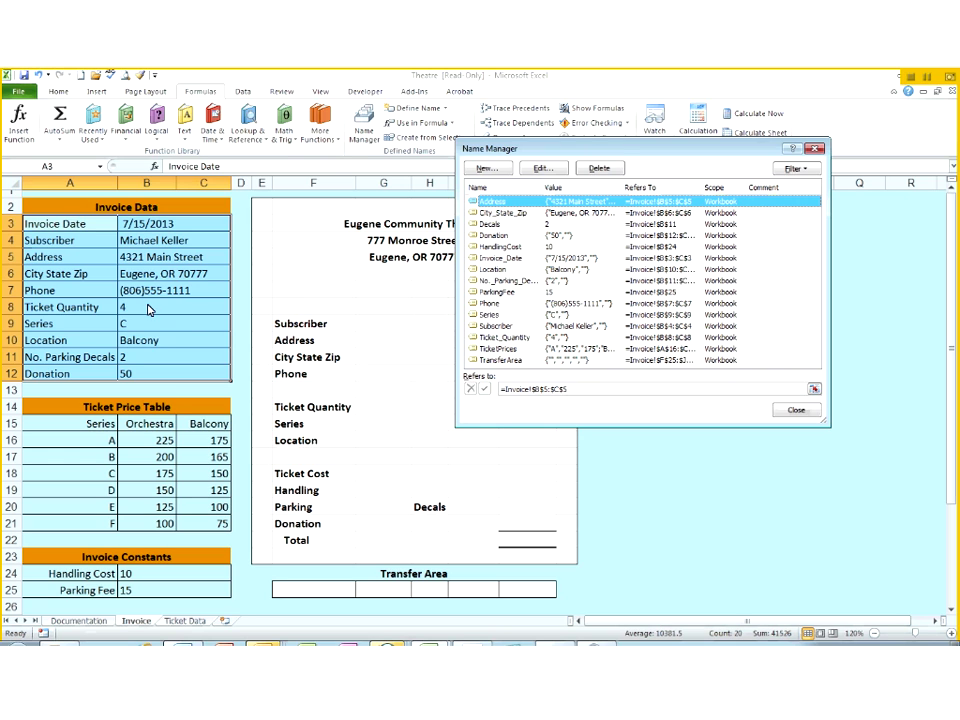
{"action": "left_click", "coordinate": [802, 411]}
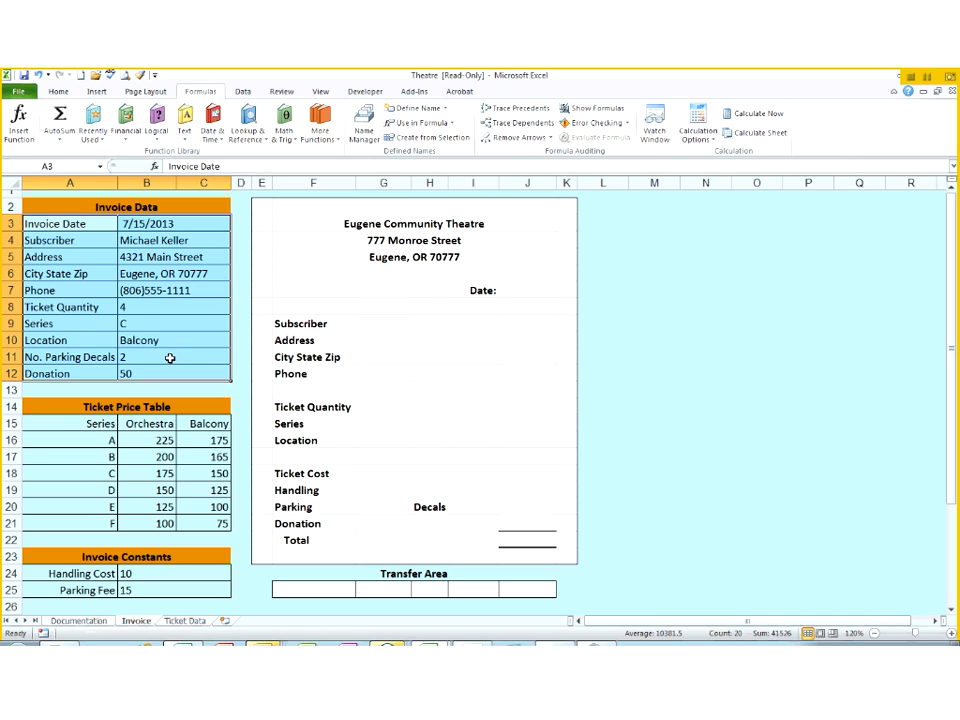
Step: Select the Ticket_Quantity range B8:C8 and enter the formula =Ticket_Quantity*5 in cell B8, accepting the circular reference
{"action": "left_click", "coordinate": [137, 310]}
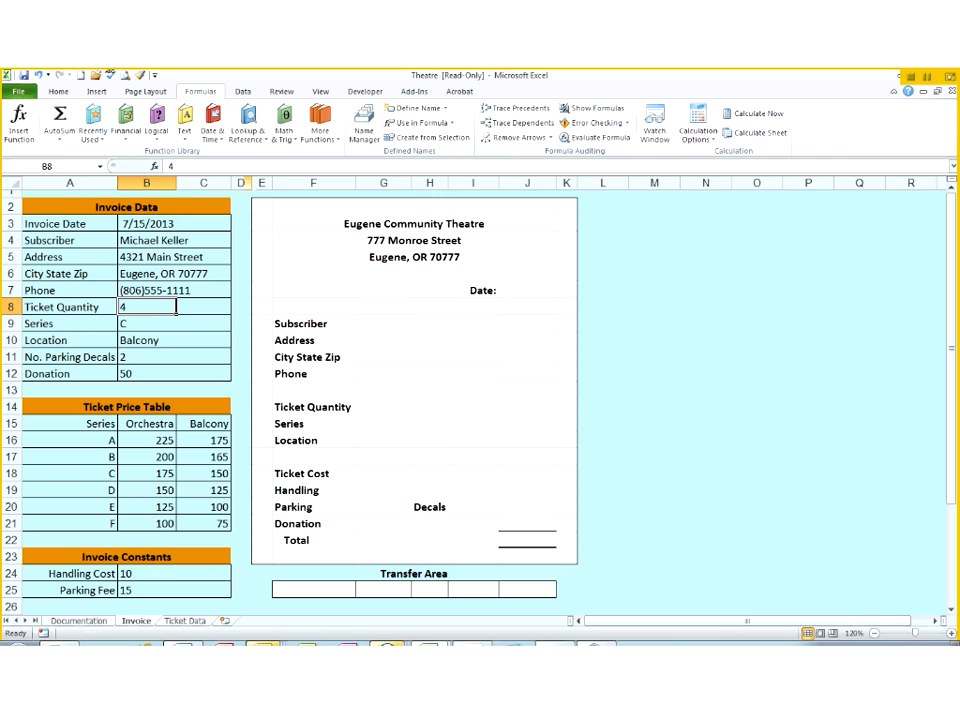
{"action": "left_click", "coordinate": [192, 166]}
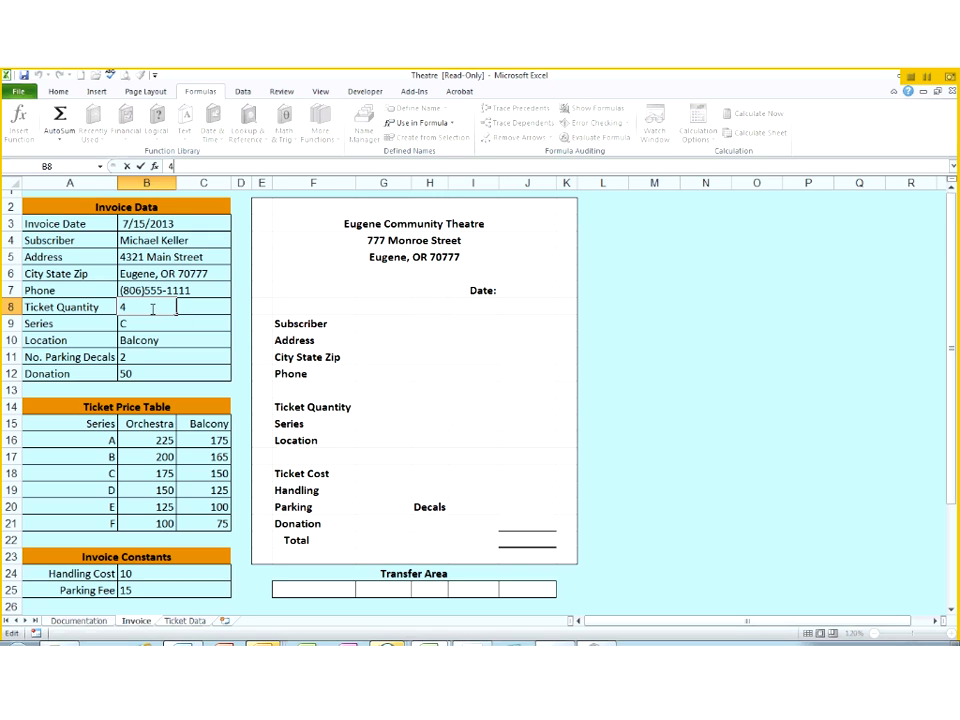
{"action": "left_click", "coordinate": [617, 326]}
{"action": "left_click_drag", "start_coordinate": [132, 309], "coordinate": [195, 305]}
{"action": "left_click", "coordinate": [184, 168]}
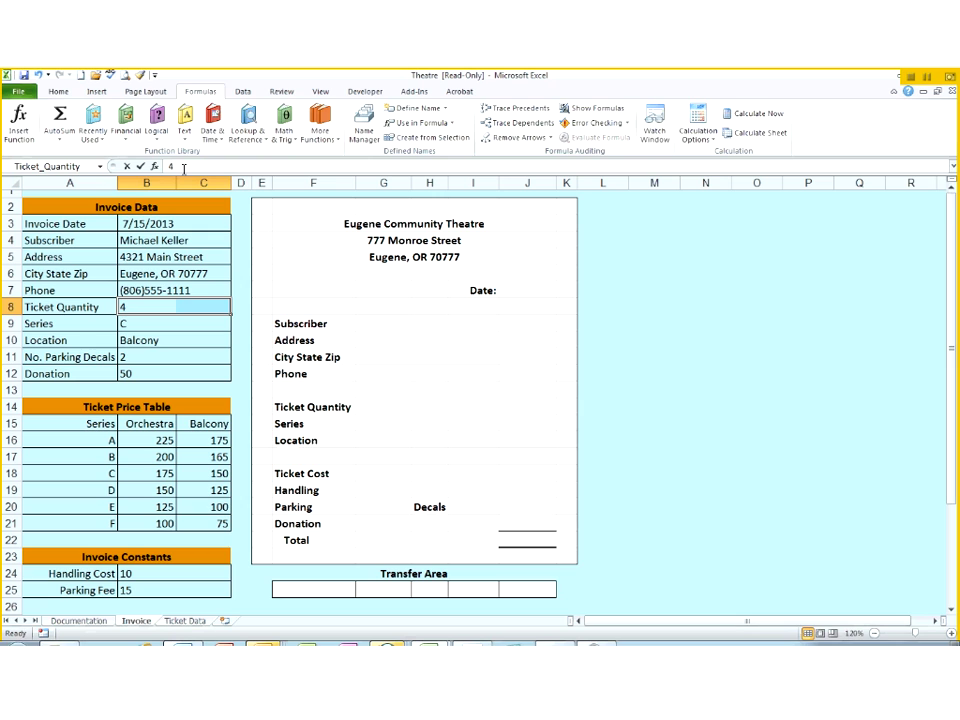
{"action": "left_click", "coordinate": [208, 168]}
{"action": "type", "text": "="}
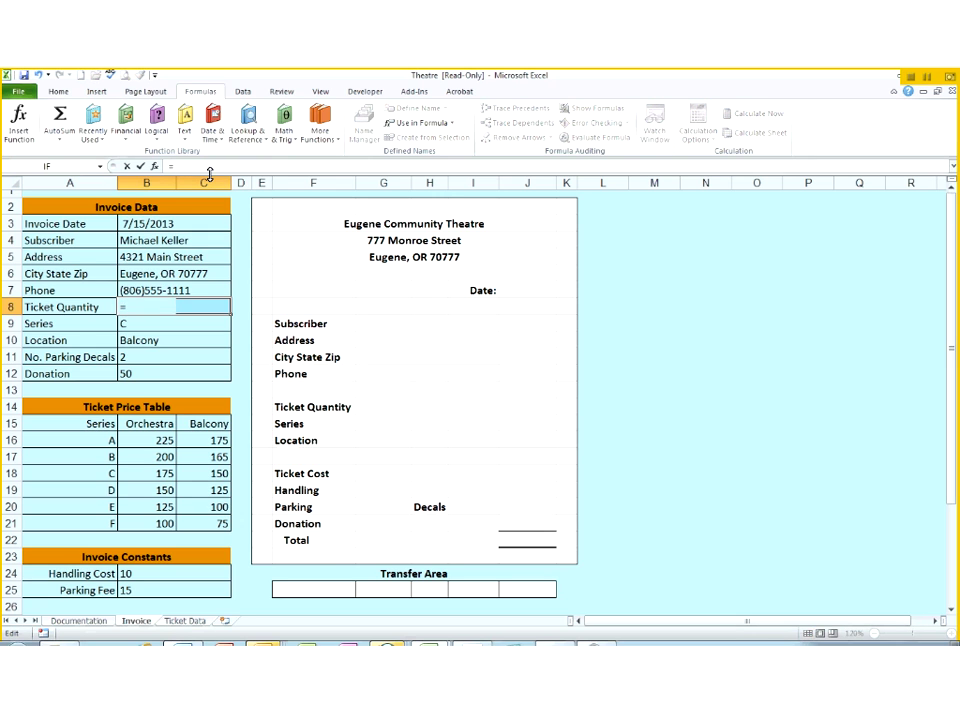
{"action": "type", "text": "ti"}
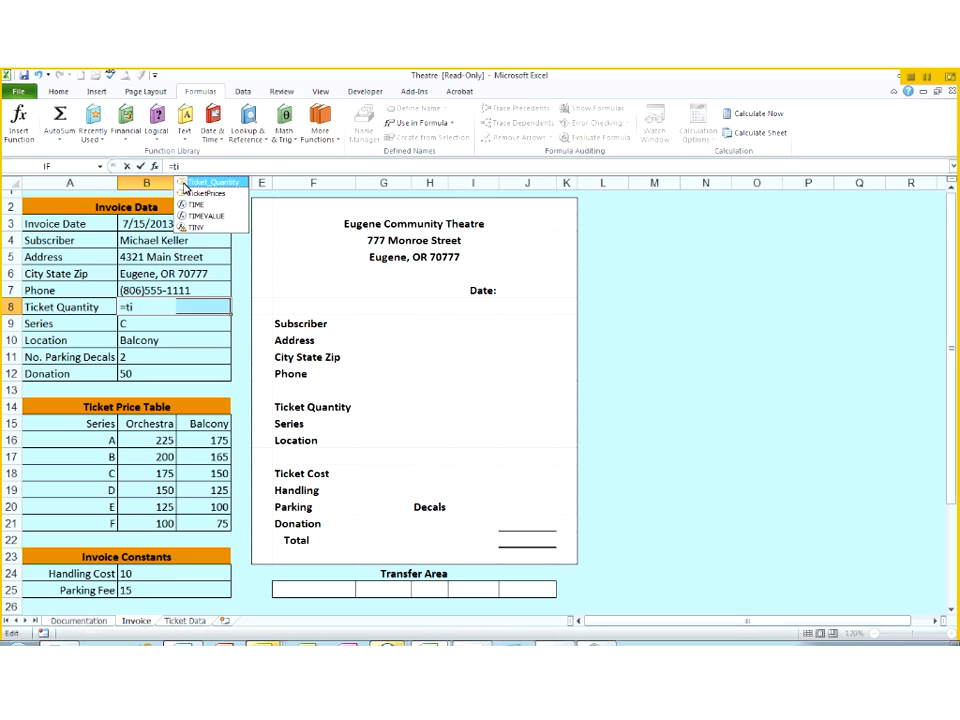
{"action": "double_click", "coordinate": [184, 187]}
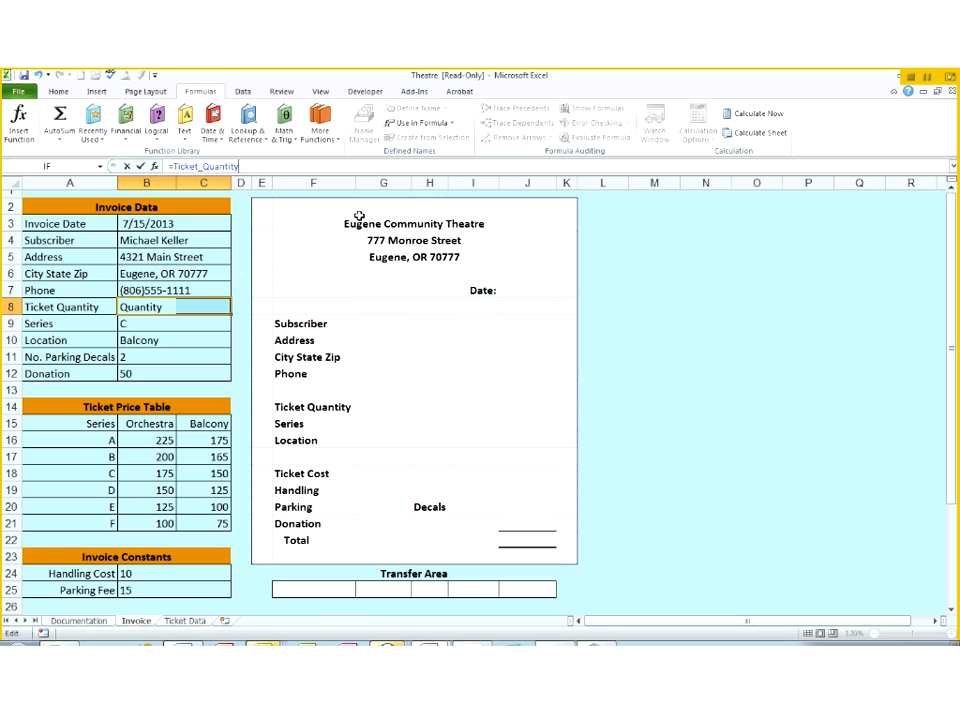
{"action": "type", "text": "*5"}
{"action": "key", "text": "Return"}
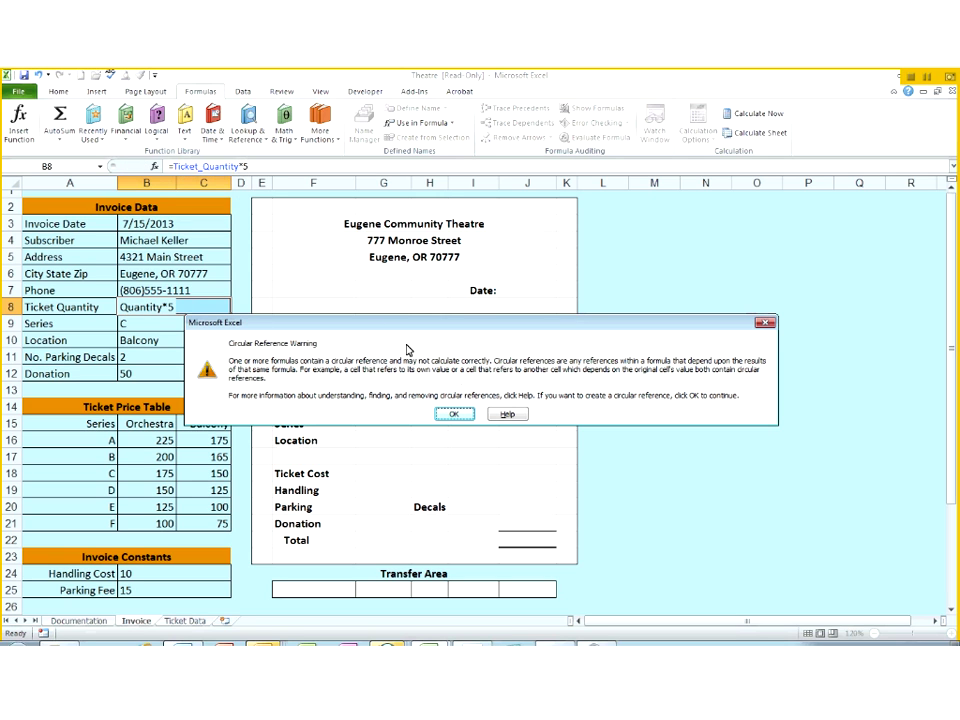
{"action": "left_click", "coordinate": [461, 414]}
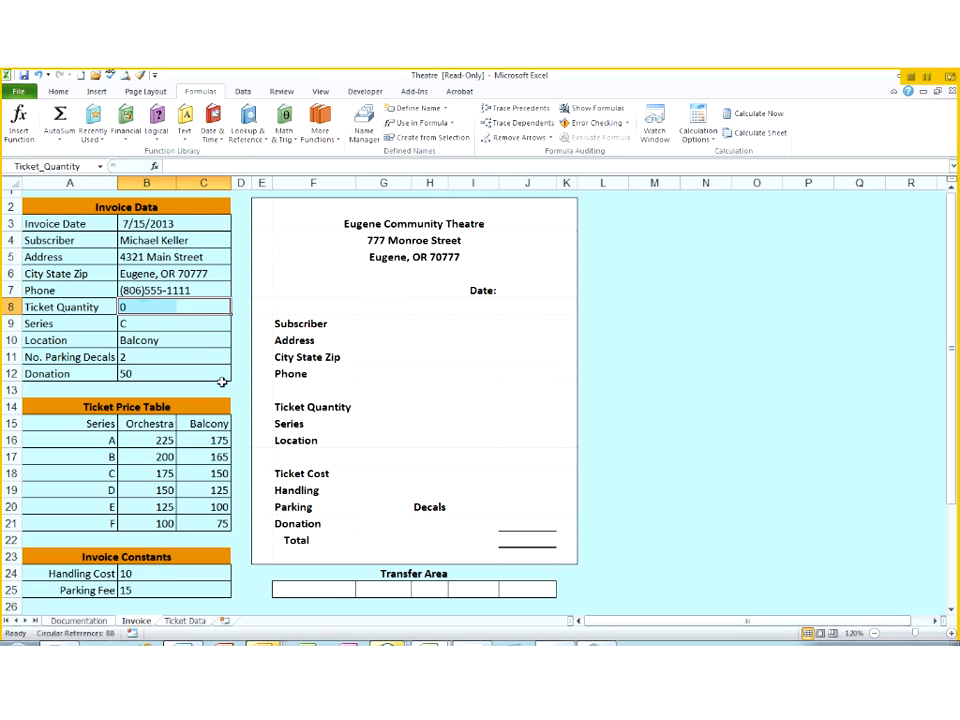
Step: Recreate the invoice data names for A3:B12 from the left column only, replacing every existing definition
{"action": "left_click", "coordinate": [160, 240]}
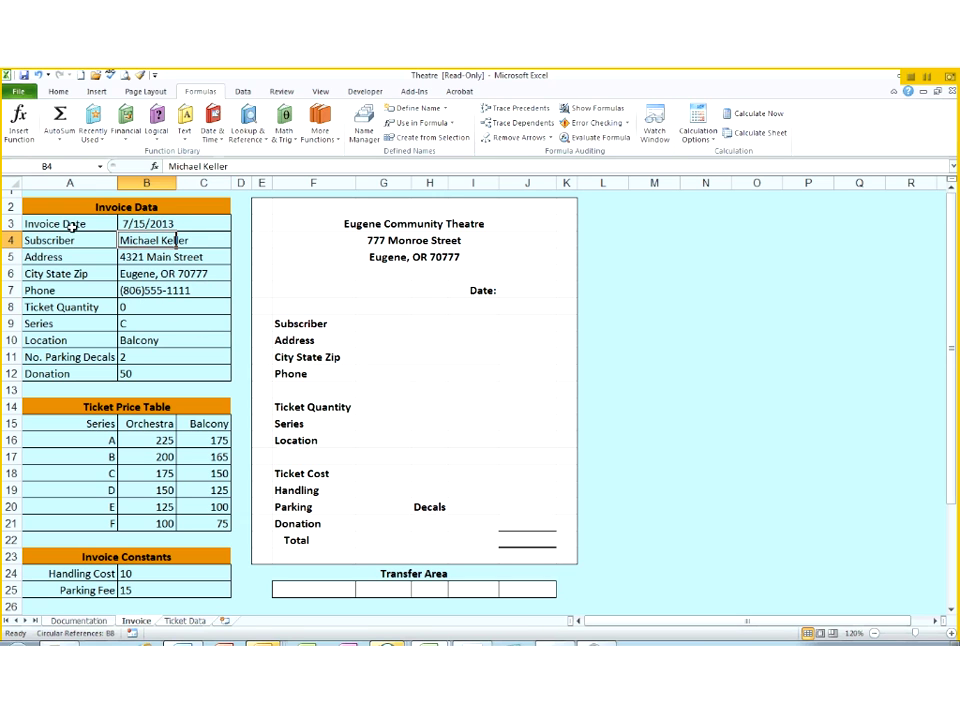
{"action": "left_click_drag", "start_coordinate": [112, 223], "coordinate": [167, 366]}
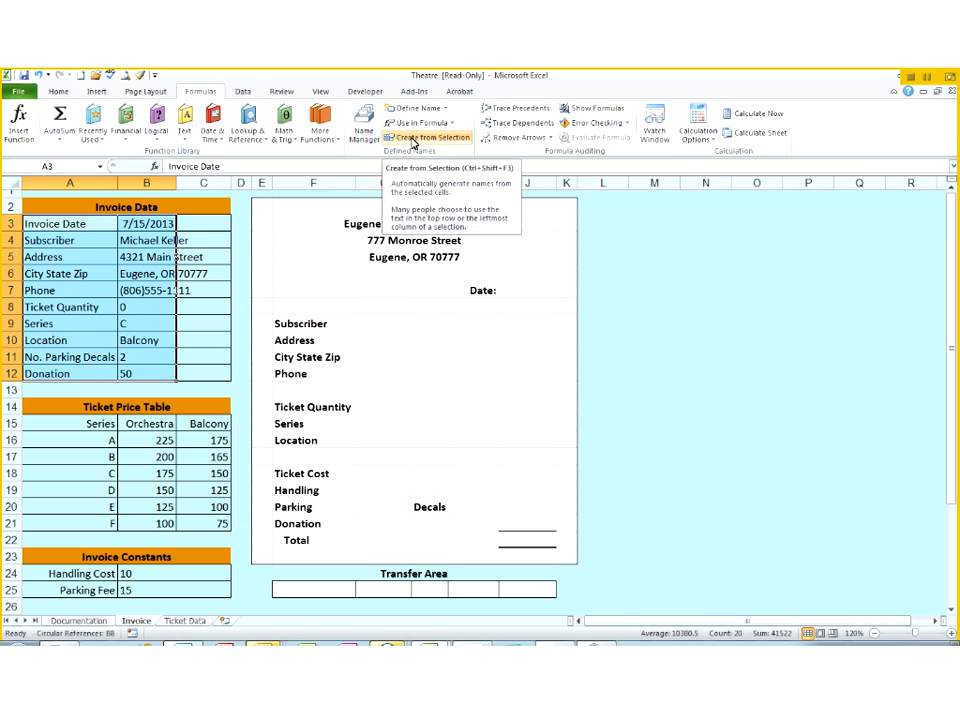
{"action": "left_click", "coordinate": [411, 142]}
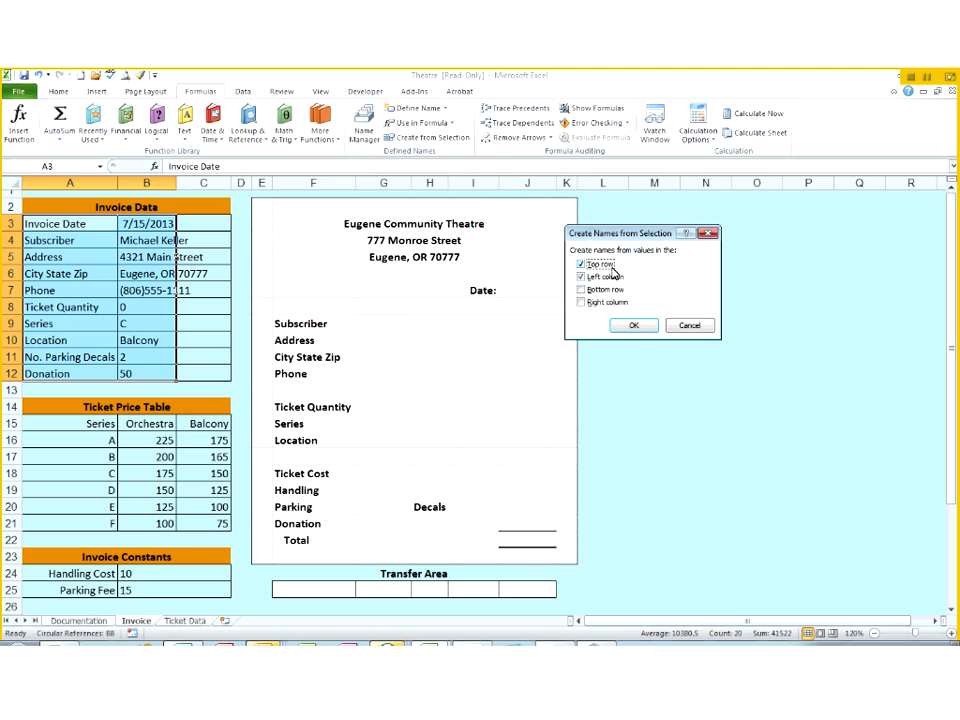
{"action": "left_click", "coordinate": [584, 265]}
{"action": "left_click", "coordinate": [633, 325]}
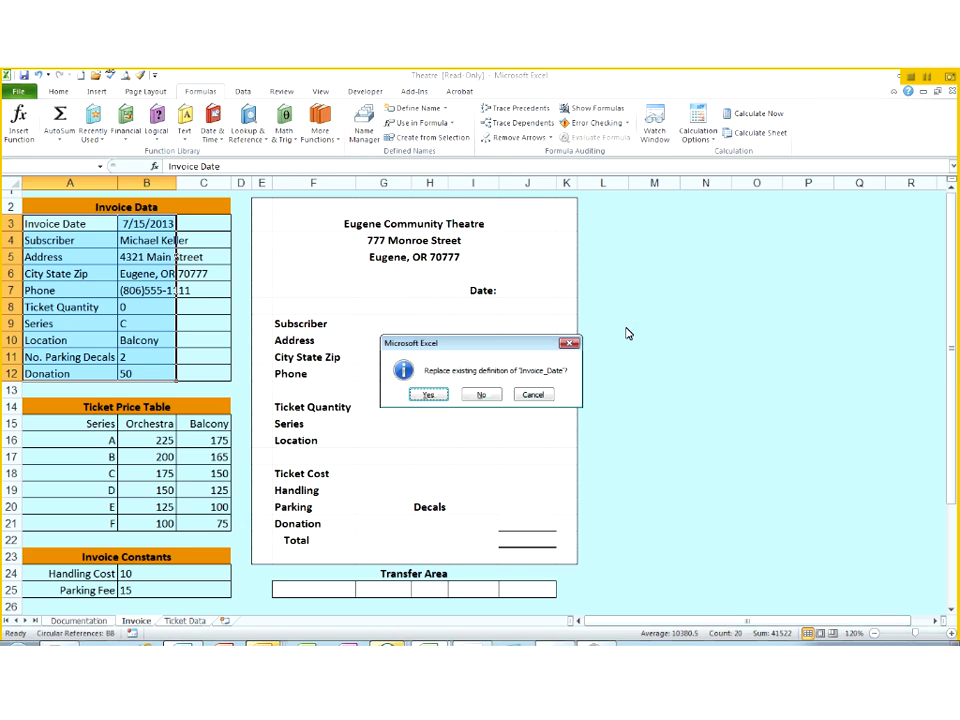
{"action": "left_click", "coordinate": [430, 395]}
{"action": "left_click", "coordinate": [432, 396]}
{"action": "left_click", "coordinate": [430, 395]}
{"action": "left_click", "coordinate": [430, 395]}
{"action": "left_click", "coordinate": [430, 395]}
{"action": "left_click", "coordinate": [430, 395]}
{"action": "left_click", "coordinate": [430, 395]}
{"action": "left_click", "coordinate": [430, 395]}
{"action": "left_click", "coordinate": [430, 395]}
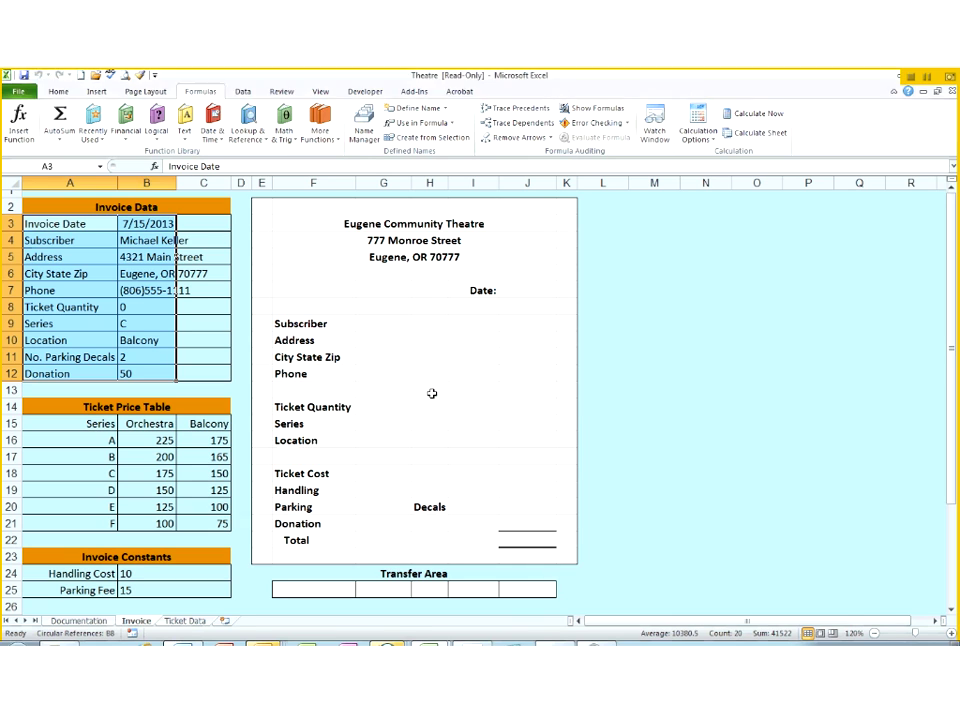
{"action": "left_click", "coordinate": [433, 137]}
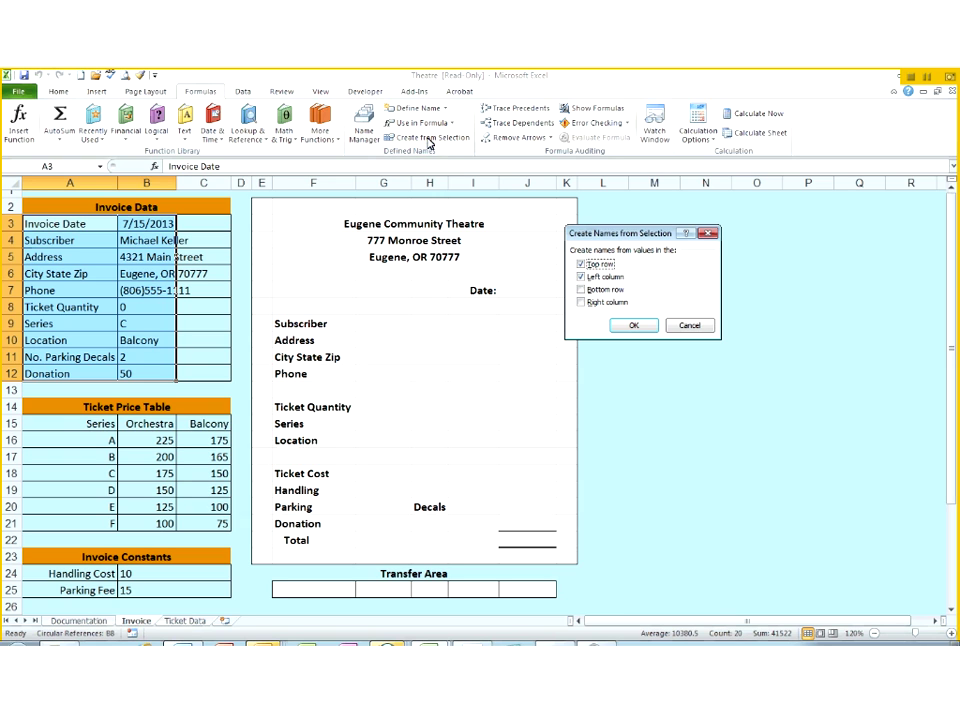
{"action": "left_click", "coordinate": [689, 325]}
Step: Delete the defined name No._Parking_Decals in the Name Manager and close it
{"action": "key", "text": "ctrl+F3"}
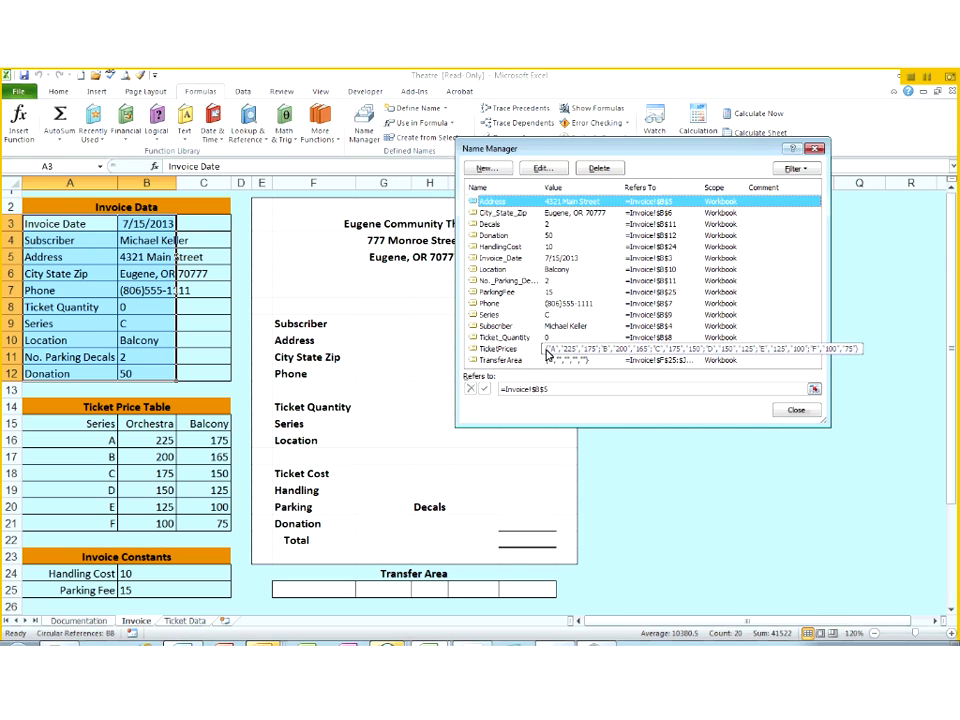
{"action": "left_click", "coordinate": [508, 281]}
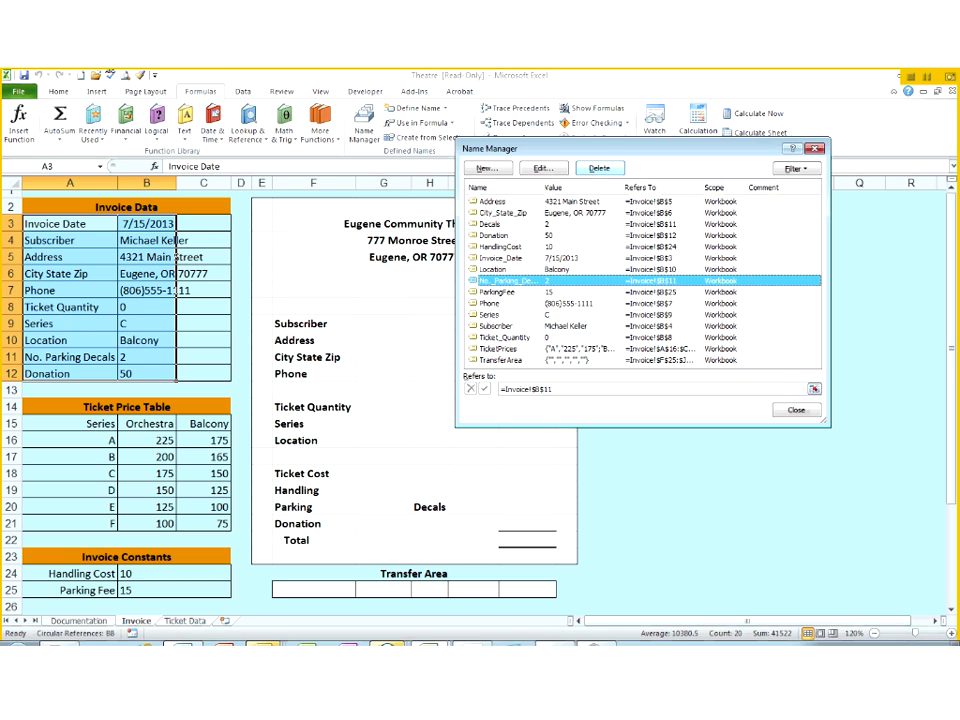
{"action": "left_click", "coordinate": [600, 168]}
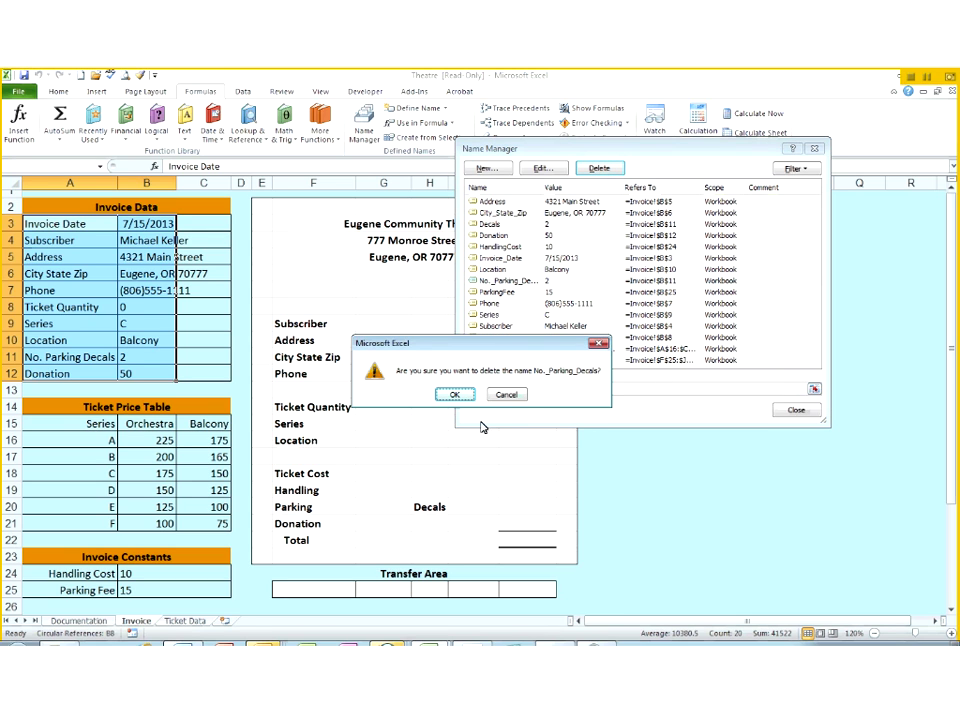
{"action": "left_click", "coordinate": [456, 396]}
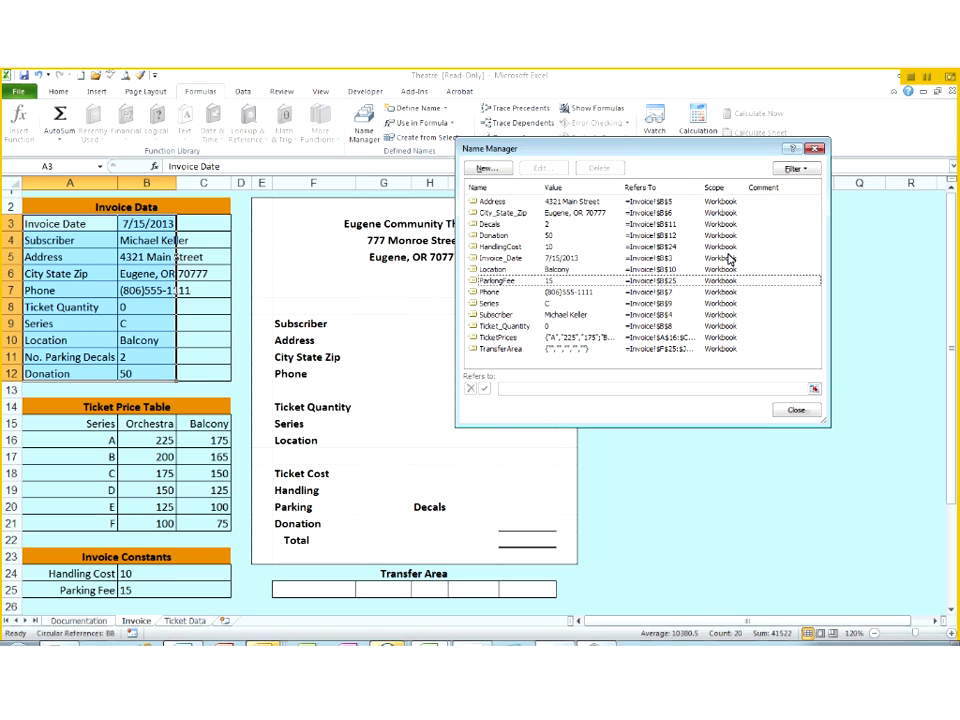
{"action": "left_click", "coordinate": [814, 413]}
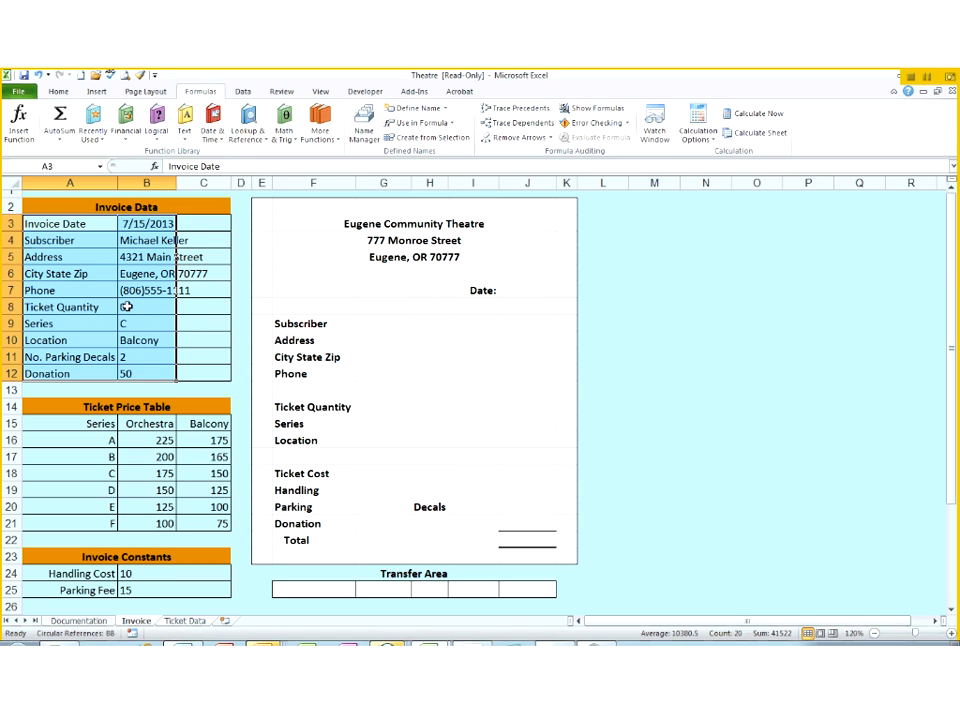
Step: Set the Ticket Quantity in cell B8 to 5
{"action": "left_click", "coordinate": [128, 307]}
{"action": "type", "text": "5"}
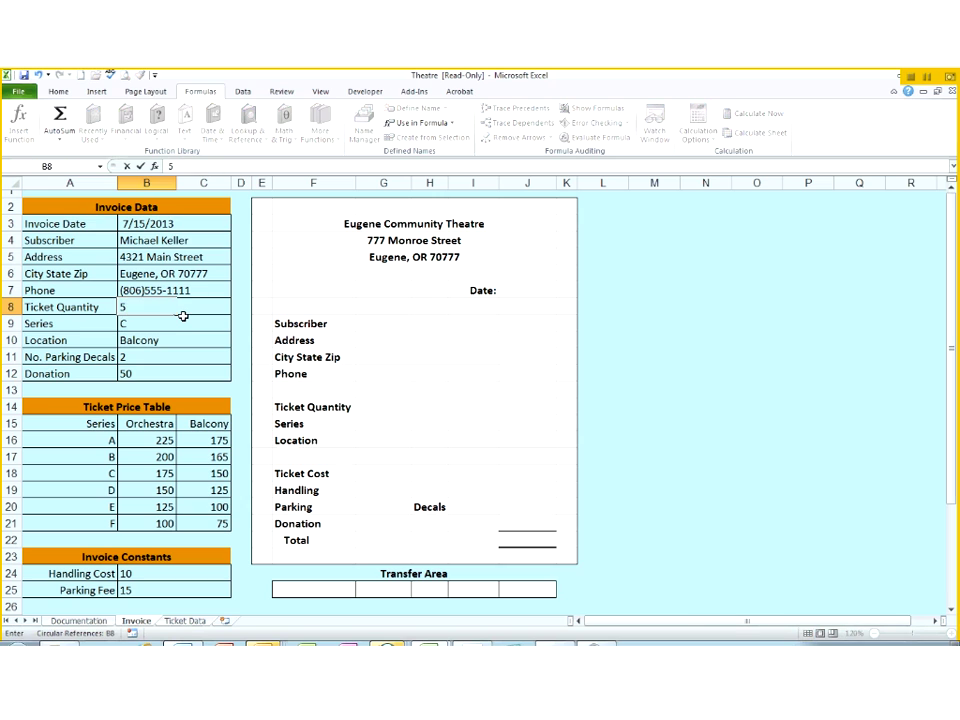
{"action": "key", "text": "Return"}
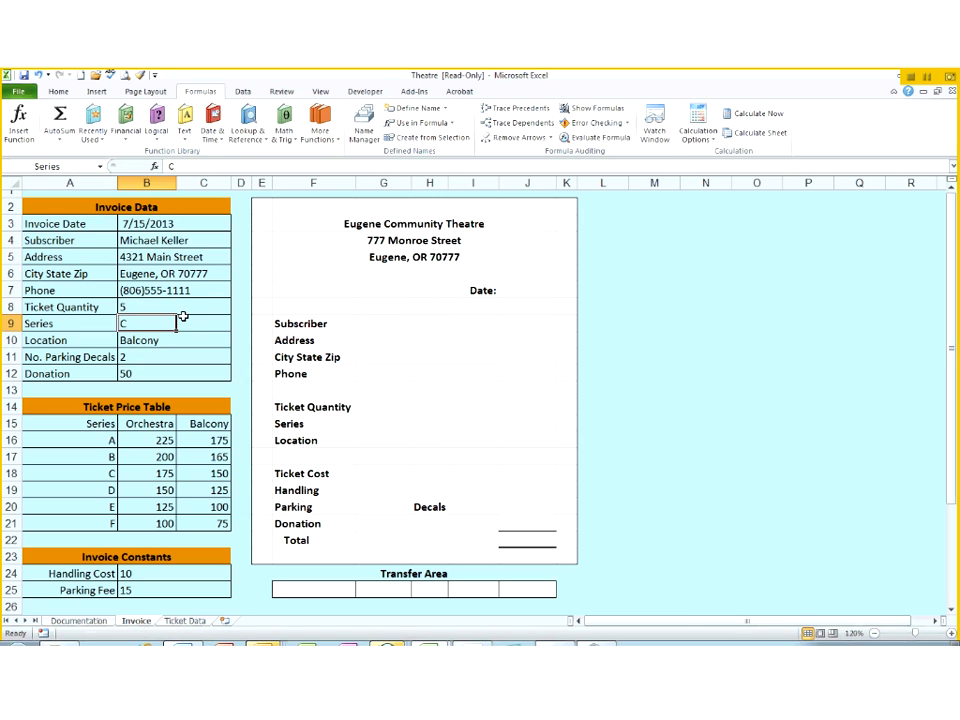
Step: Try the formula =Ticket_Quantity+Donation in the Series cell B9, and restore the cell's value to C
{"action": "left_click", "coordinate": [191, 166]}
{"action": "key", "text": "BackSpace"}
{"action": "type", "text": "="}
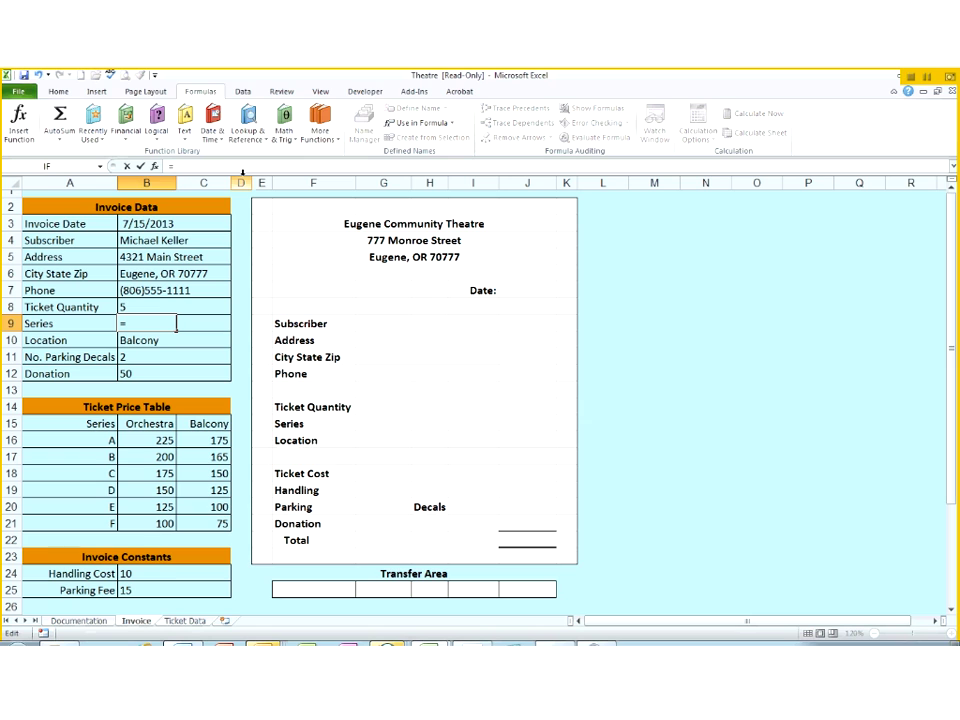
{"action": "type", "text": "tic"}
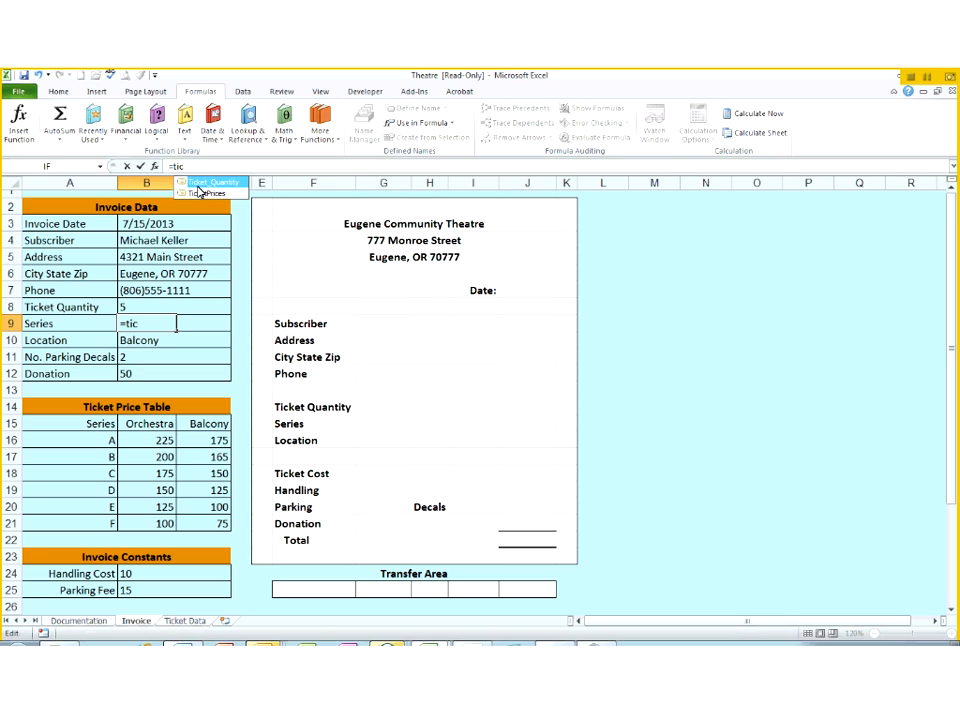
{"action": "double_click", "coordinate": [210, 182]}
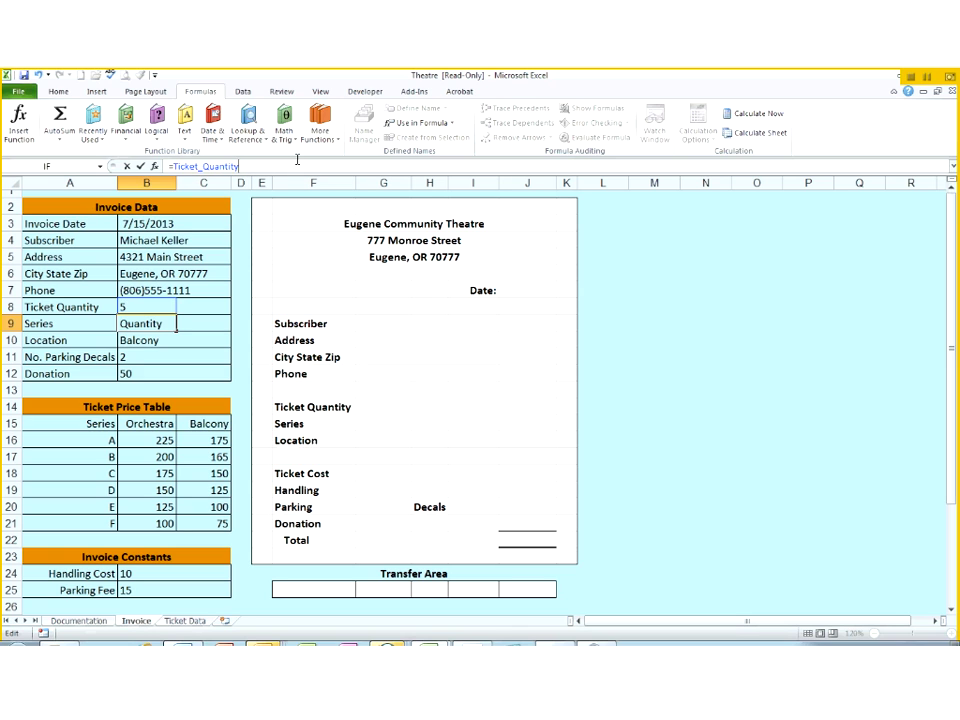
{"action": "type", "text": "+dona"}
{"action": "key", "text": "Tab"}
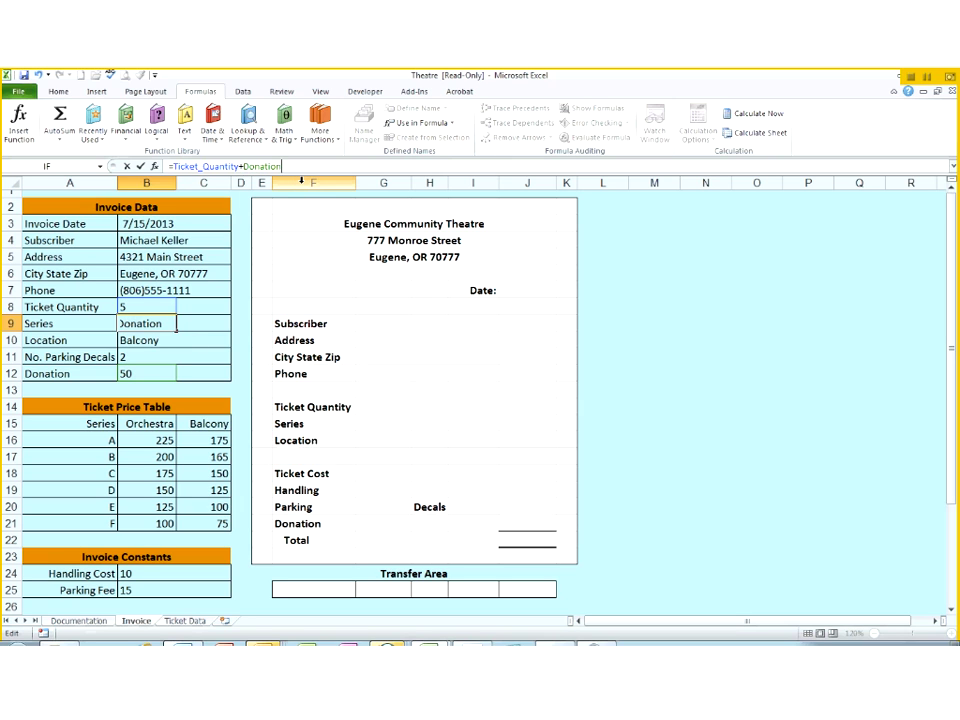
{"action": "key", "text": "Return"}
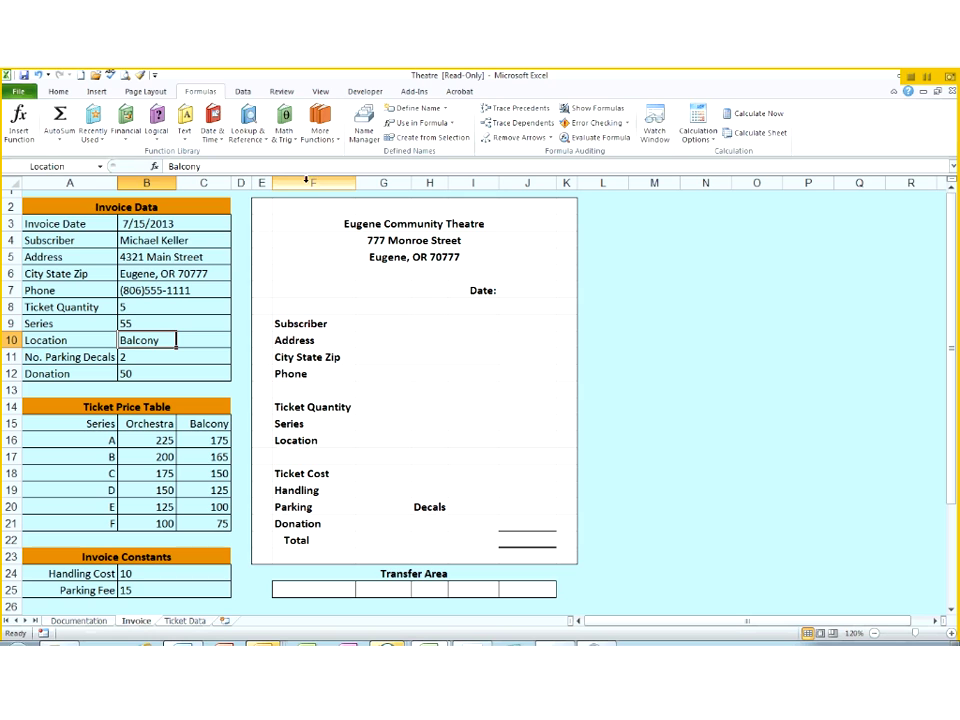
{"action": "left_click", "coordinate": [129, 325]}
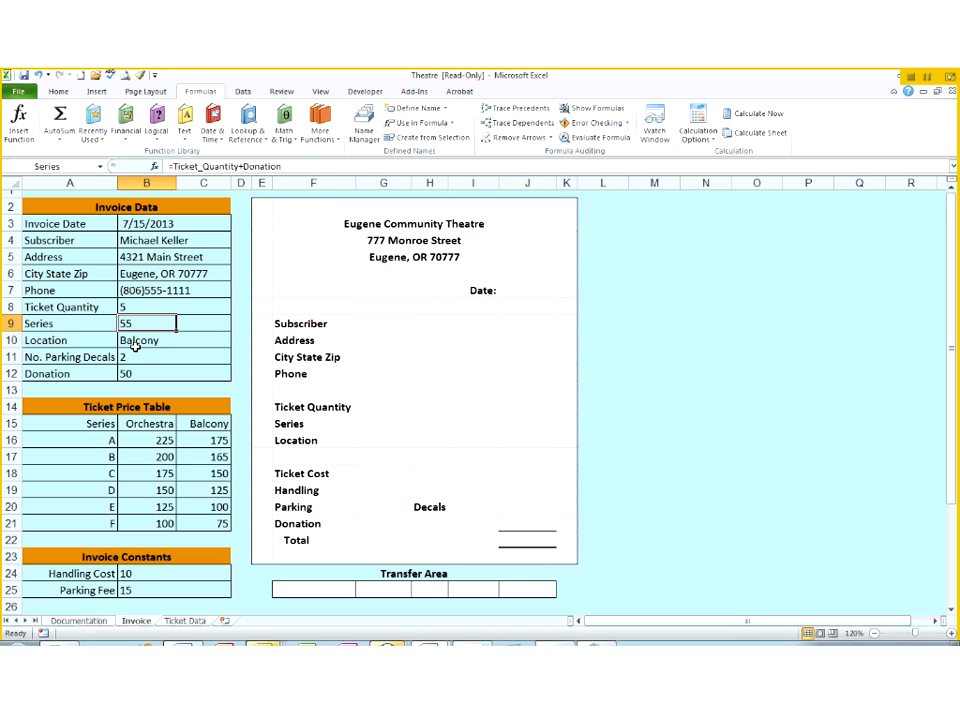
{"action": "type", "text": "C"}
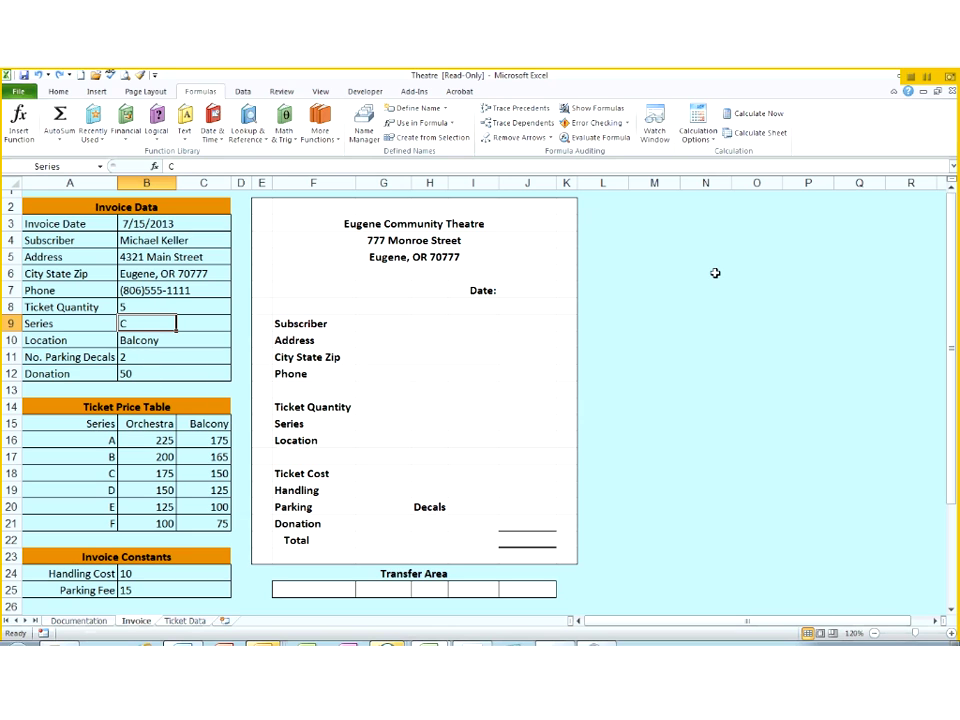
Step: Enter the formula =Ticket_Quantity+Donation in cell M2
{"action": "left_click", "coordinate": [665, 208]}
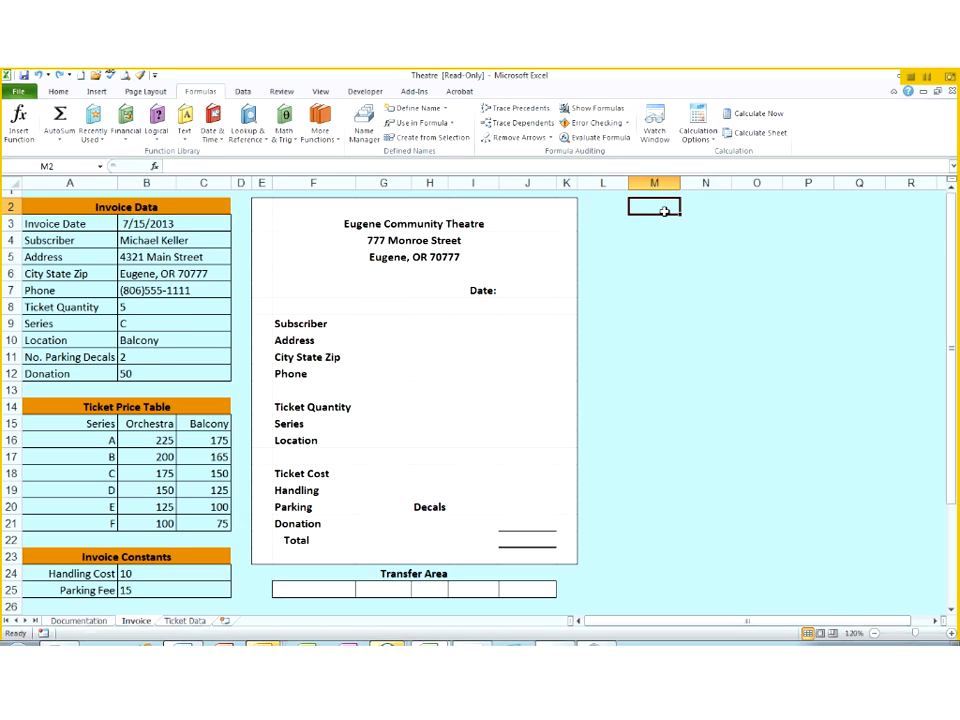
{"action": "type", "text": "=tick"}
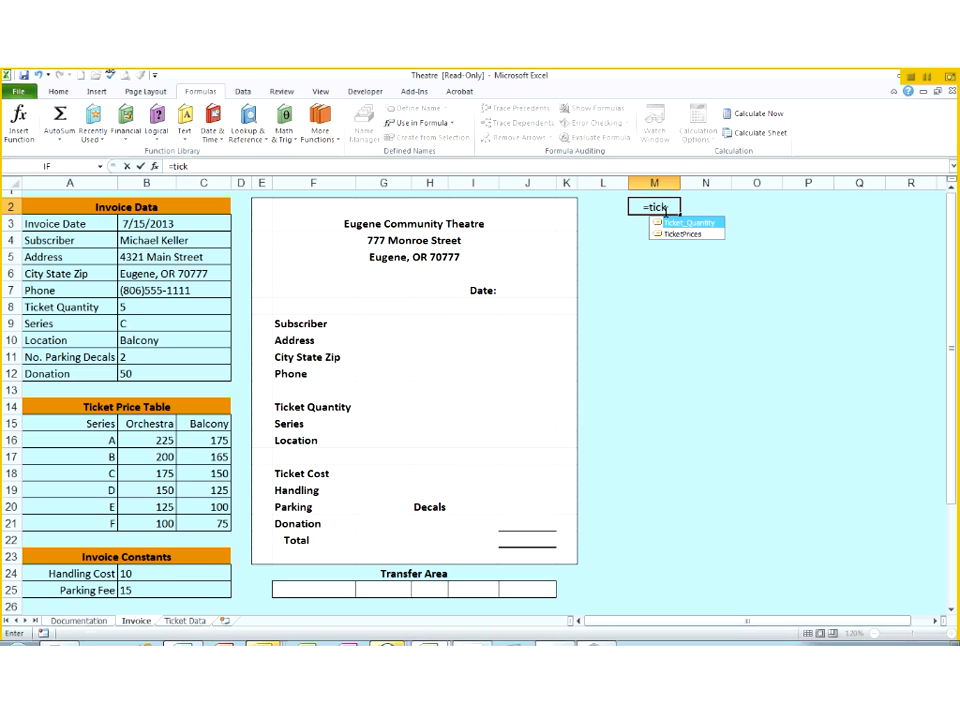
{"action": "double_click", "coordinate": [688, 224]}
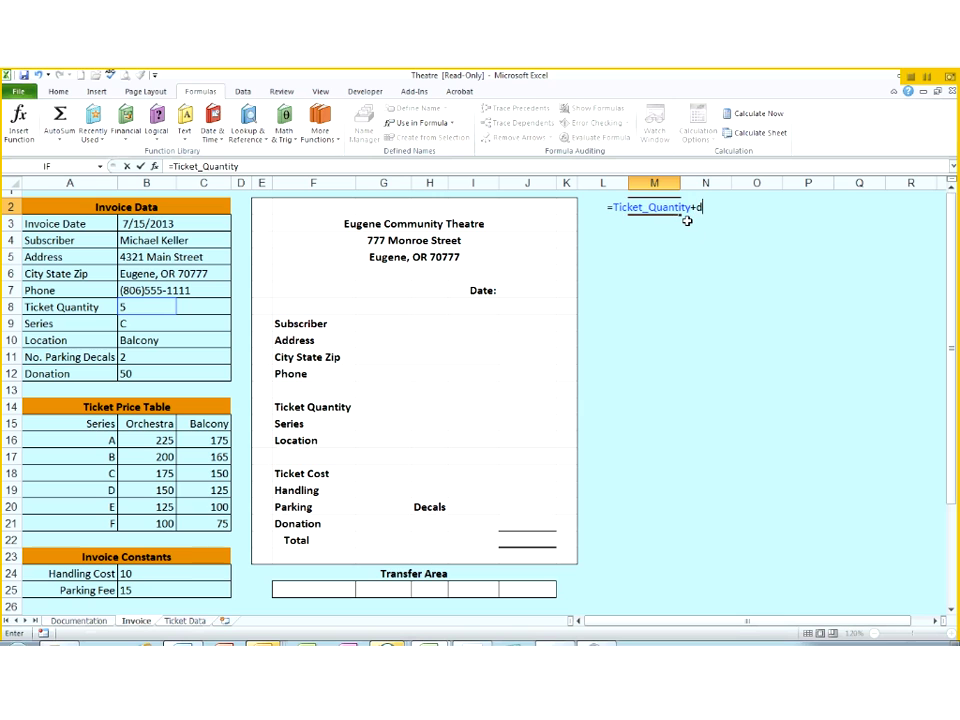
{"action": "type", "text": "+donation"}
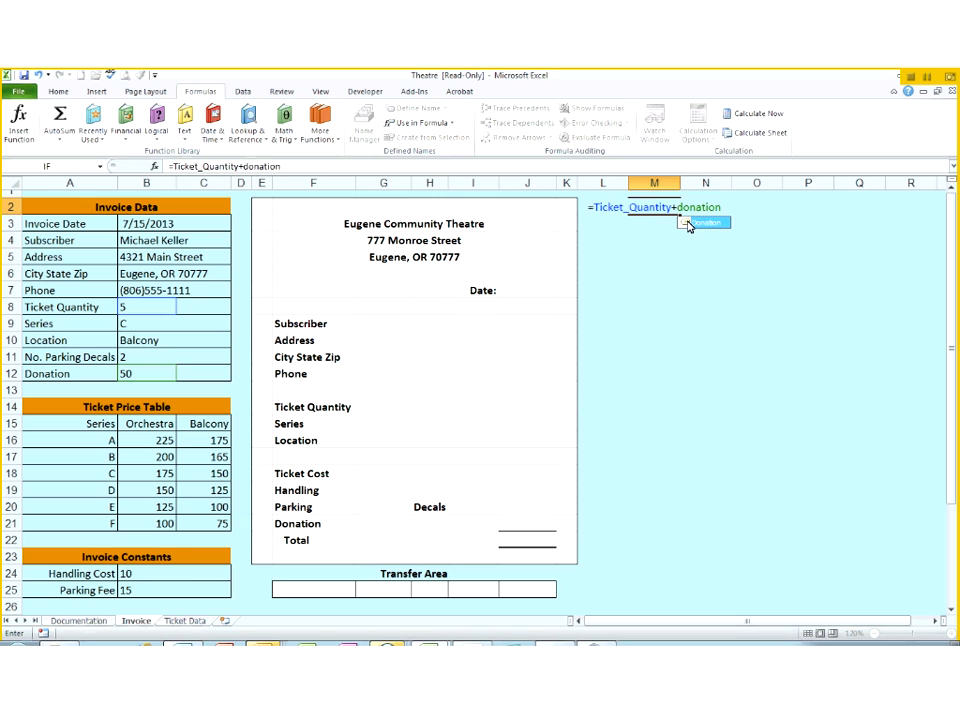
{"action": "key", "text": "Return"}
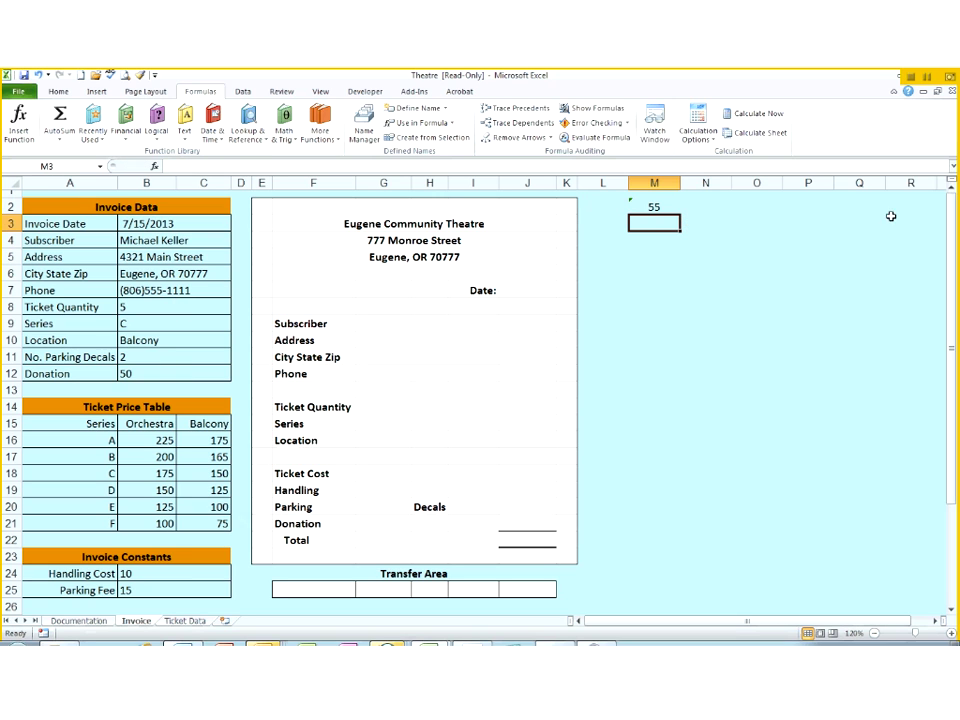
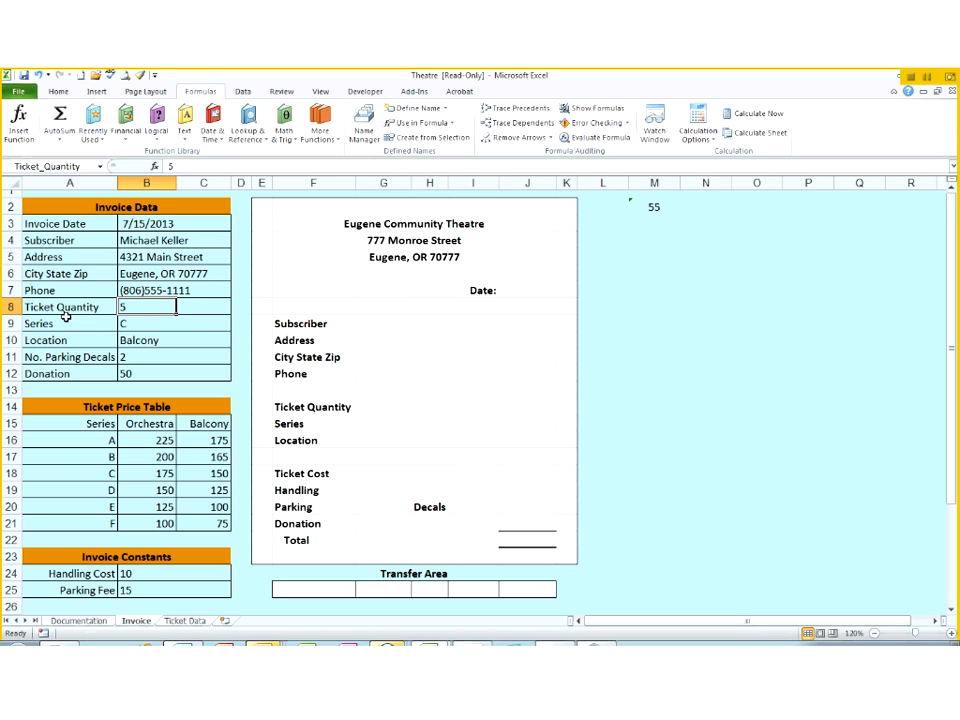
Step: Set up data validation on the Ticket Quantity cell B8 allowing whole numbers between 1 and 19
{"action": "scroll", "coordinate": [247, 328], "scroll_direction": "down", "scroll_amount": 1}
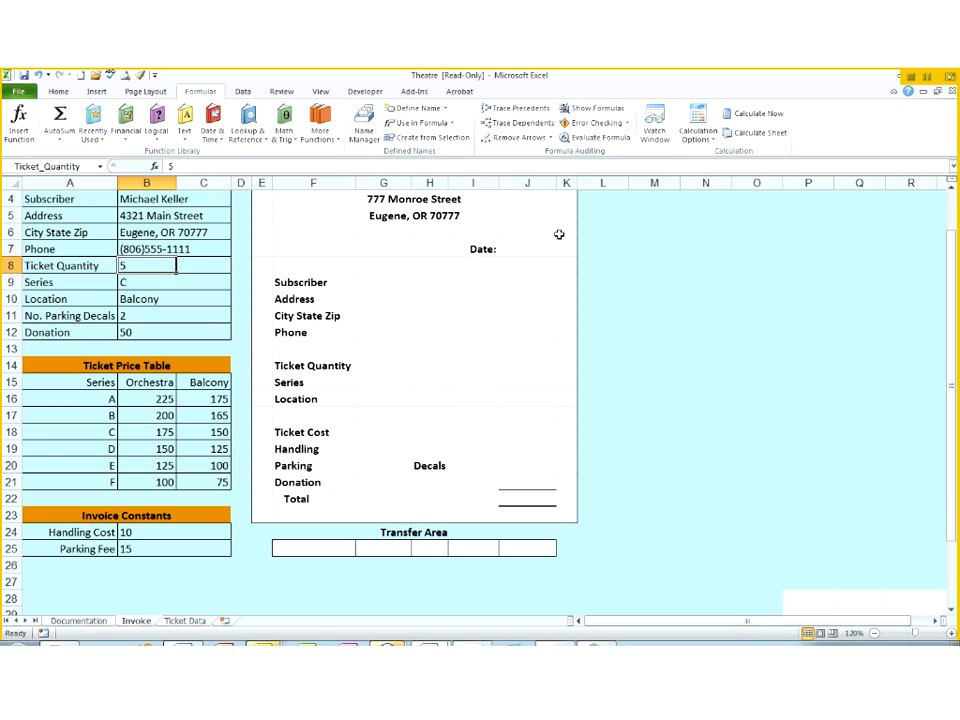
{"action": "left_click", "coordinate": [250, 91]}
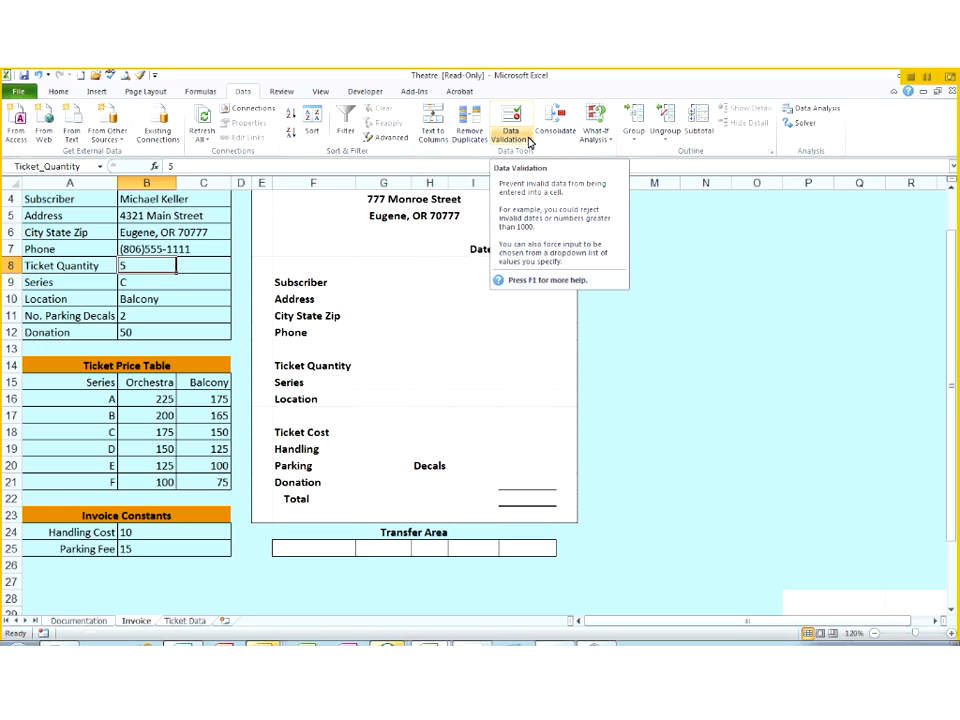
{"action": "left_click", "coordinate": [528, 142]}
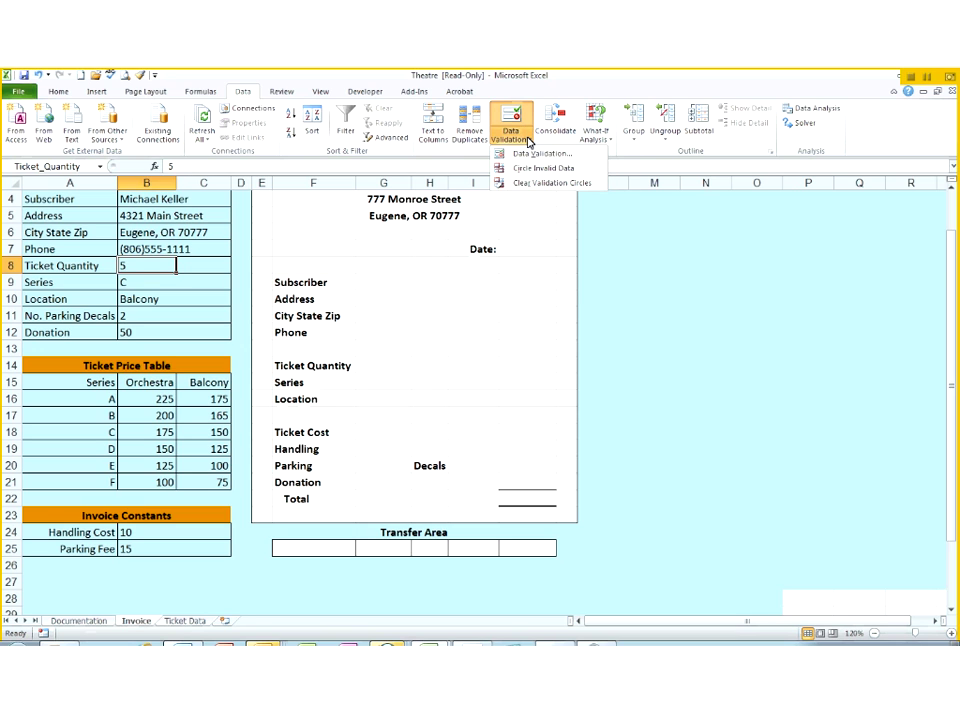
{"action": "left_click", "coordinate": [536, 156]}
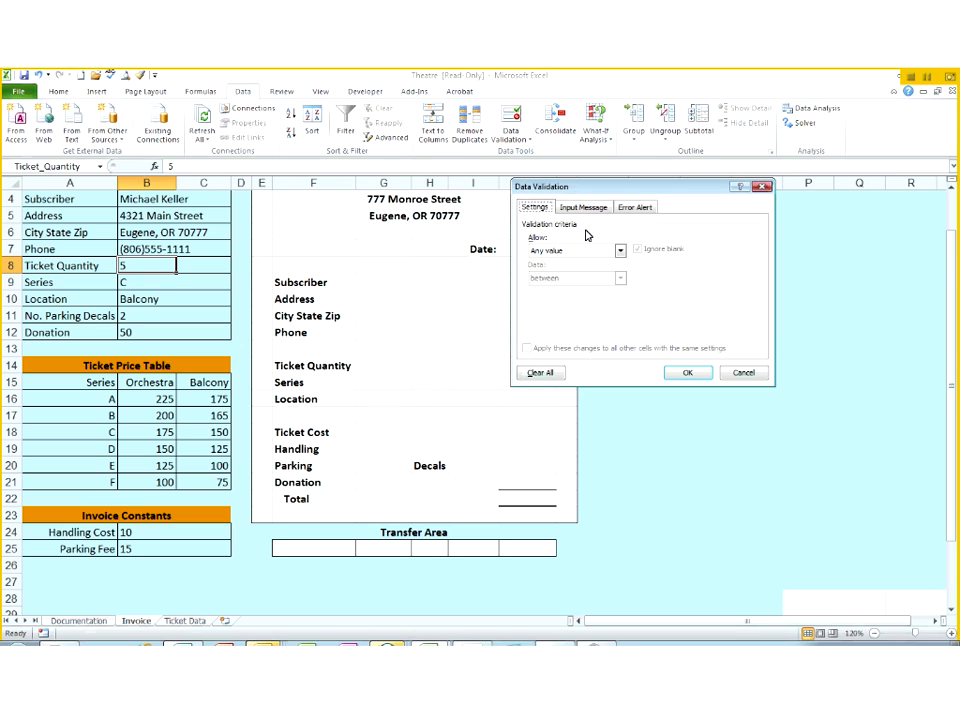
{"action": "left_click", "coordinate": [620, 252]}
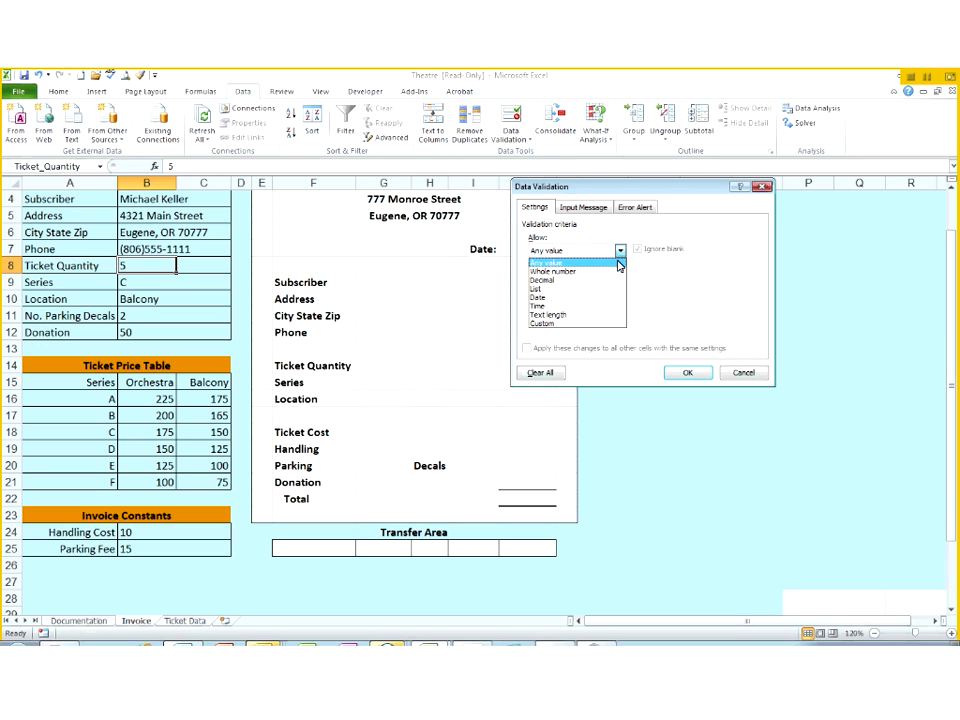
{"action": "left_click", "coordinate": [617, 272]}
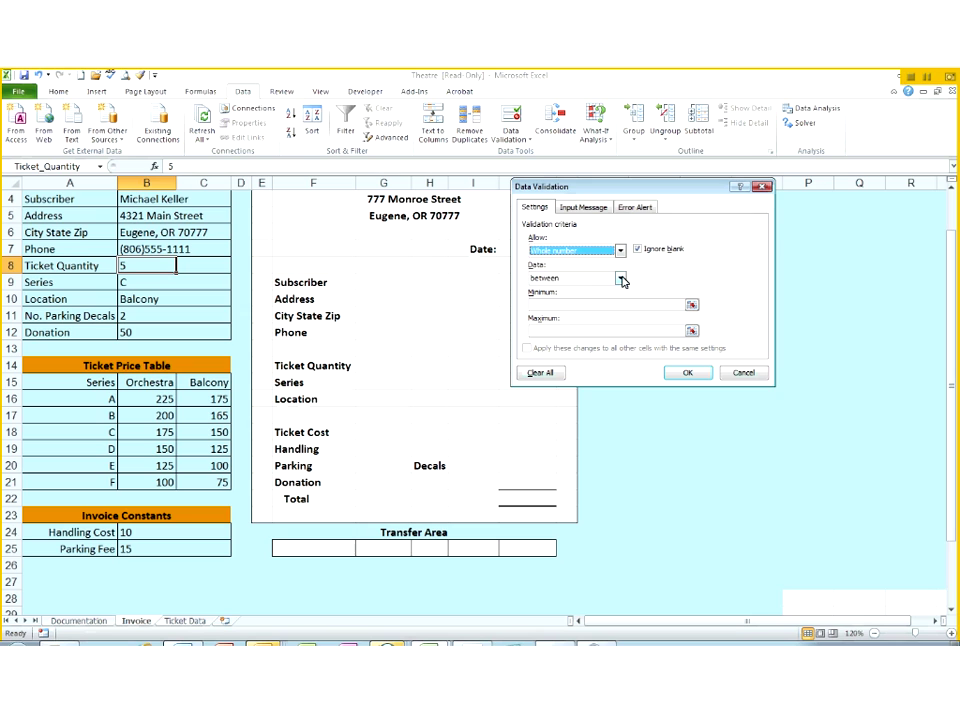
{"action": "left_click", "coordinate": [572, 304]}
{"action": "type", "text": "5"}
{"action": "key", "text": "BackSpace"}
{"action": "type", "text": "1"}
{"action": "key", "text": "Tab"}
{"action": "type", "text": "19"}
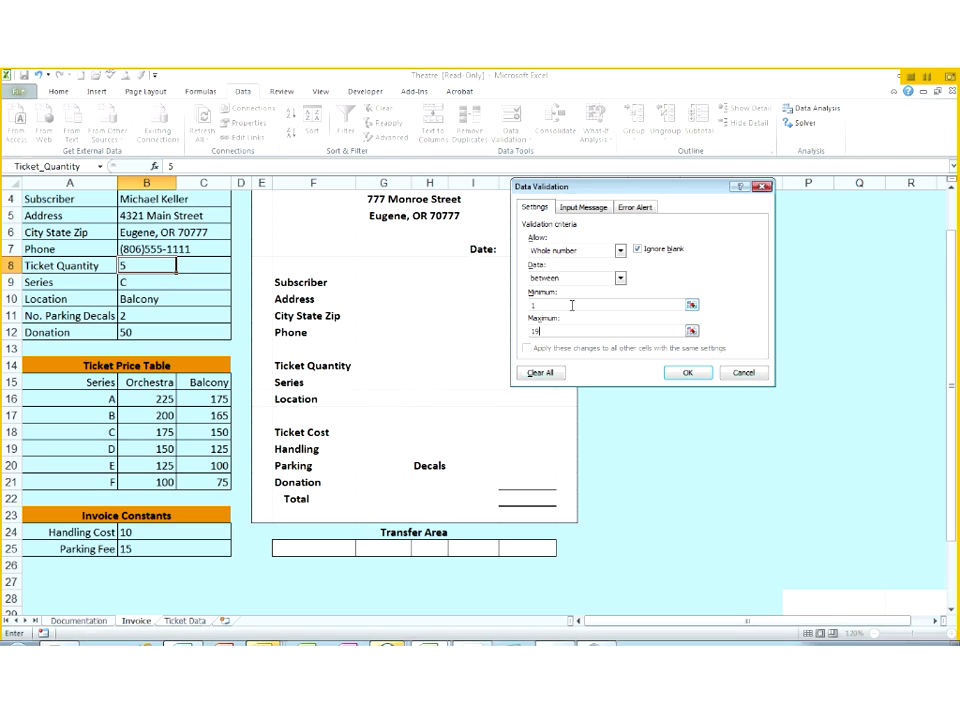
Step: Add an input message titled "number of tickets" with the text "Enter the number of tickets purchased" to the Ticket Quantity validation
{"action": "left_click", "coordinate": [593, 210]}
{"action": "left_click", "coordinate": [542, 264]}
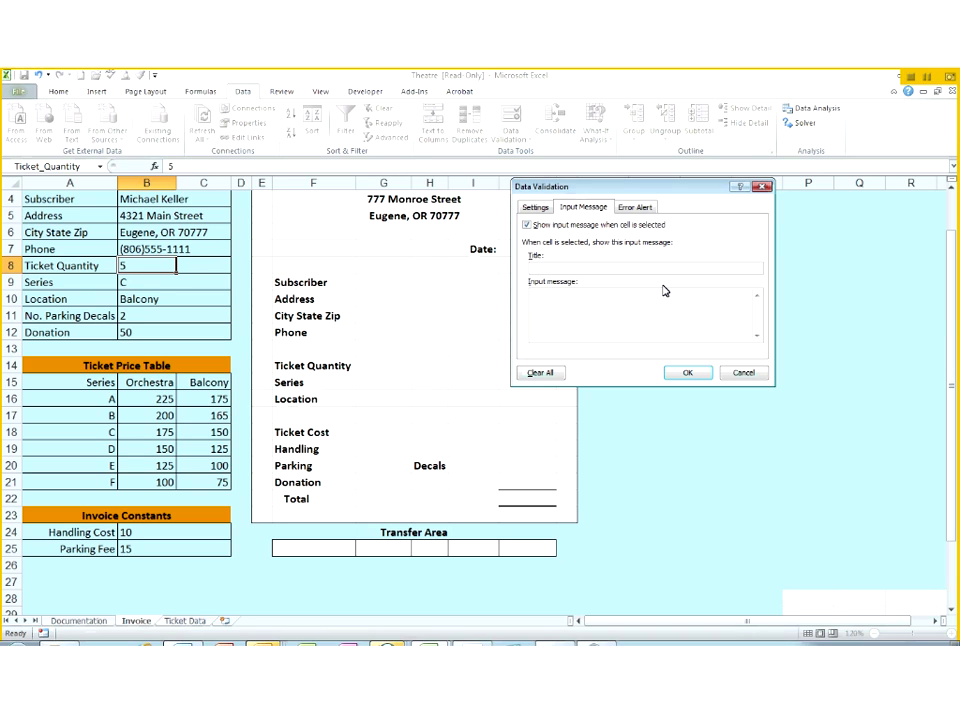
{"action": "type", "text": "In"}
{"action": "key", "text": "BackSpace"}
{"action": "key", "text": "BackSpace"}
{"action": "type", "text": "numbe"}
{"action": "type", "text": "r of tic"}
{"action": "type", "text": "kets"}
{"action": "type", "text": "Enter the"}
{"action": "type", "text": " nubme orf"}
{"action": "key", "text": "BackSpace"}
{"action": "key", "text": "BackSpace"}
{"action": "key", "text": "BackSpace"}
{"action": "key", "text": "BackSpace"}
{"action": "key", "text": "BackSpace"}
{"action": "key", "text": "BackSpace"}
{"action": "key", "text": "BackSpace"}
{"action": "type", "text": "mber of tickest"}
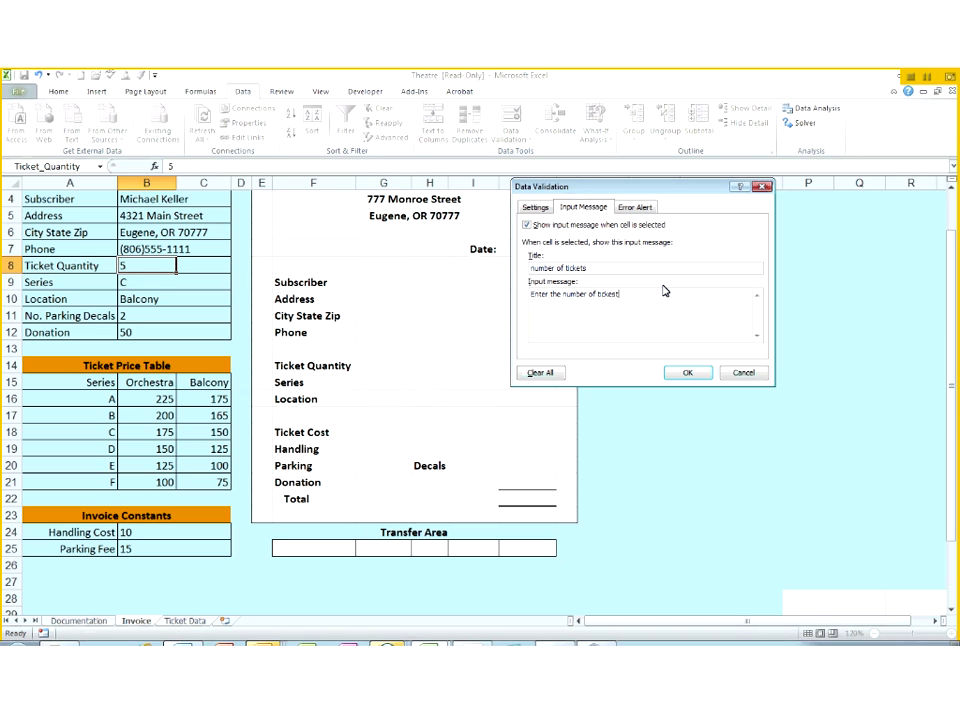
{"action": "key", "text": "BackSpace"}
{"action": "key", "text": "BackSpace"}
{"action": "key", "text": "BackSpace"}
{"action": "type", "text": "ts prrchased"}
Step: Turn off Ignore blank in the Ticket Quantity validation criteria
{"action": "left_click", "coordinate": [639, 209]}
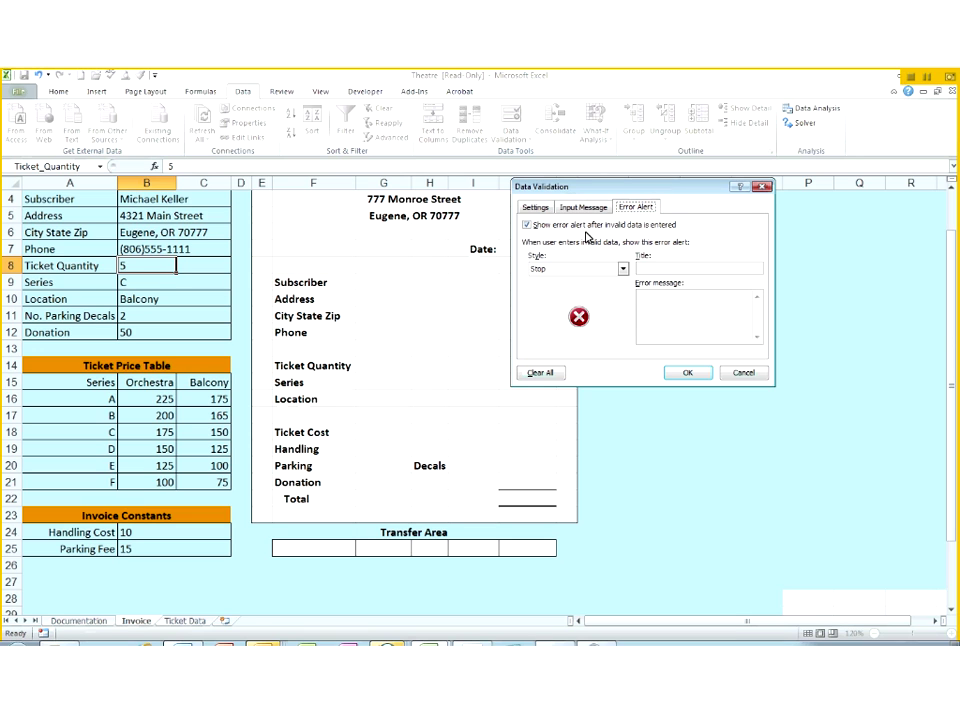
{"action": "left_click", "coordinate": [535, 208]}
{"action": "left_click", "coordinate": [640, 250]}
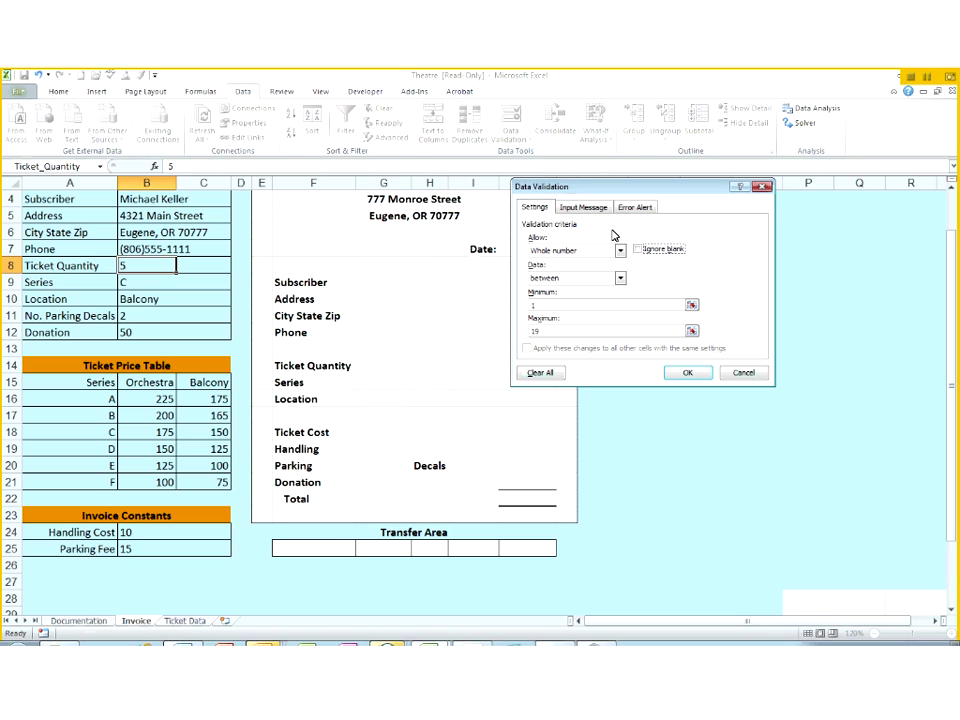
Step: Set the Ticket Quantity error alert to the Warning style with the title "Invalid data-Number of tickets"
{"action": "left_click", "coordinate": [635, 207]}
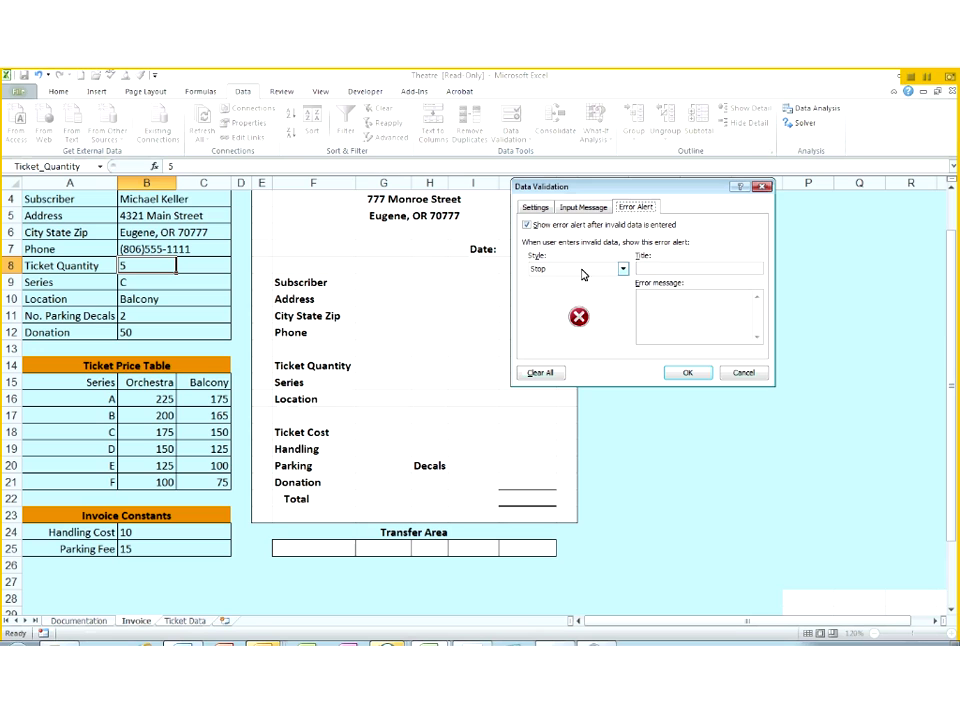
{"action": "left_click", "coordinate": [622, 270]}
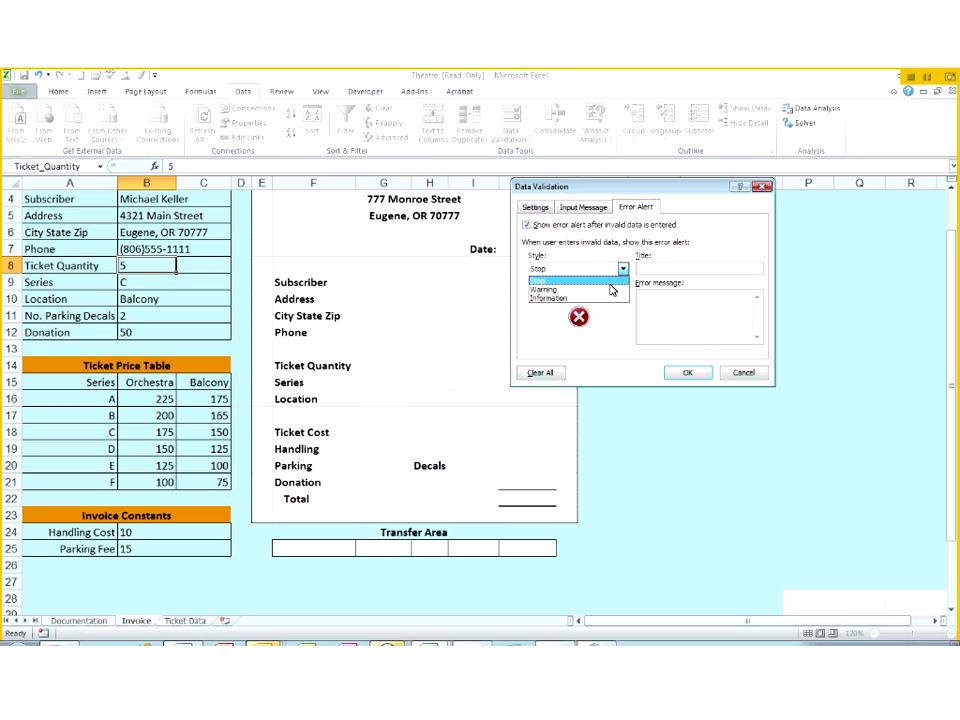
{"action": "left_click", "coordinate": [609, 292]}
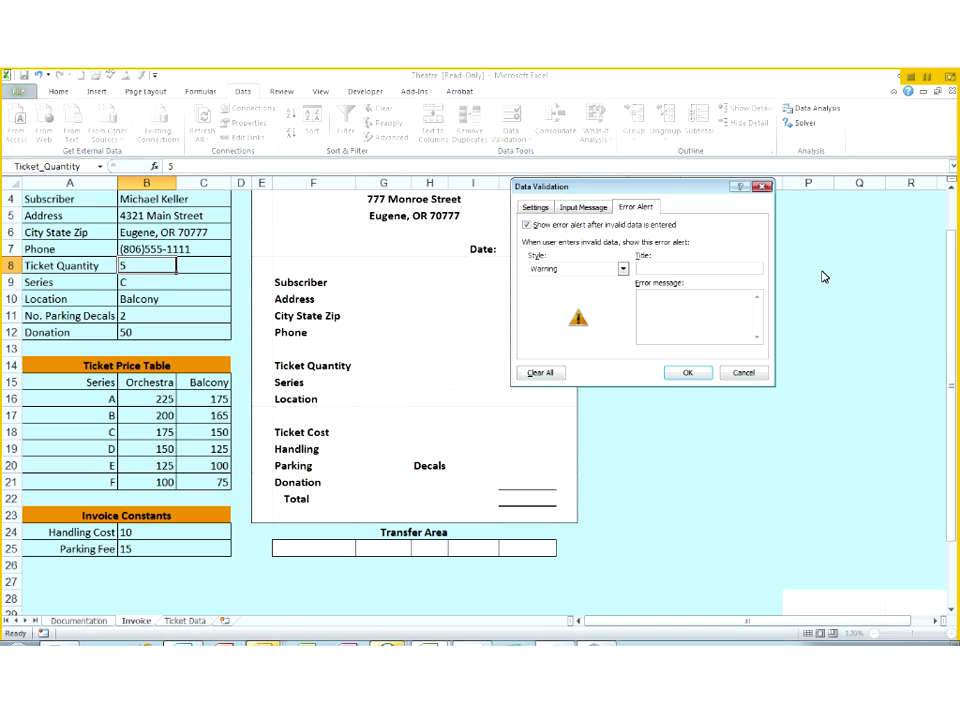
{"action": "type", "text": "Invalid data-Number of tickets"}
{"action": "key", "text": "Tab"}
Step: Write an error message about a value less than 1 or greater than 19, advising yes if correct or Cancel if unsure, and apply the validation
{"action": "type", "text": "You have entered"}
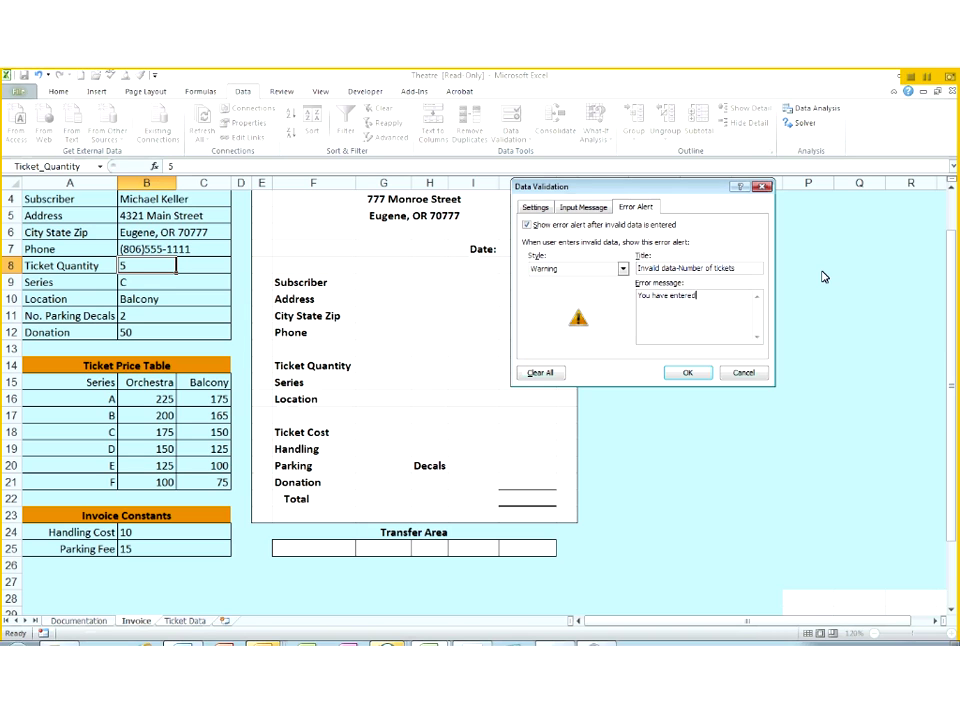
{"action": "type", "text": " a value less than 1 or greater than 19. Check the umb"}
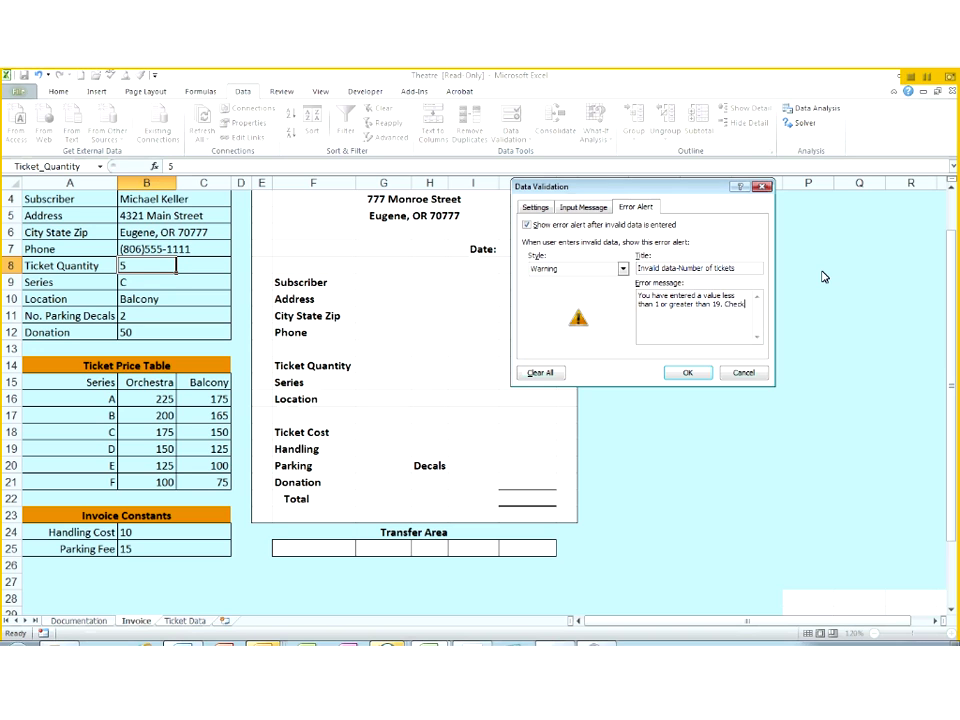
{"action": "key", "text": "BackSpace"}
{"action": "key", "text": "BackSpace"}
{"action": "key", "text": "BackSpace"}
{"action": "type", "text": "number you entered. If it is correct, c"}
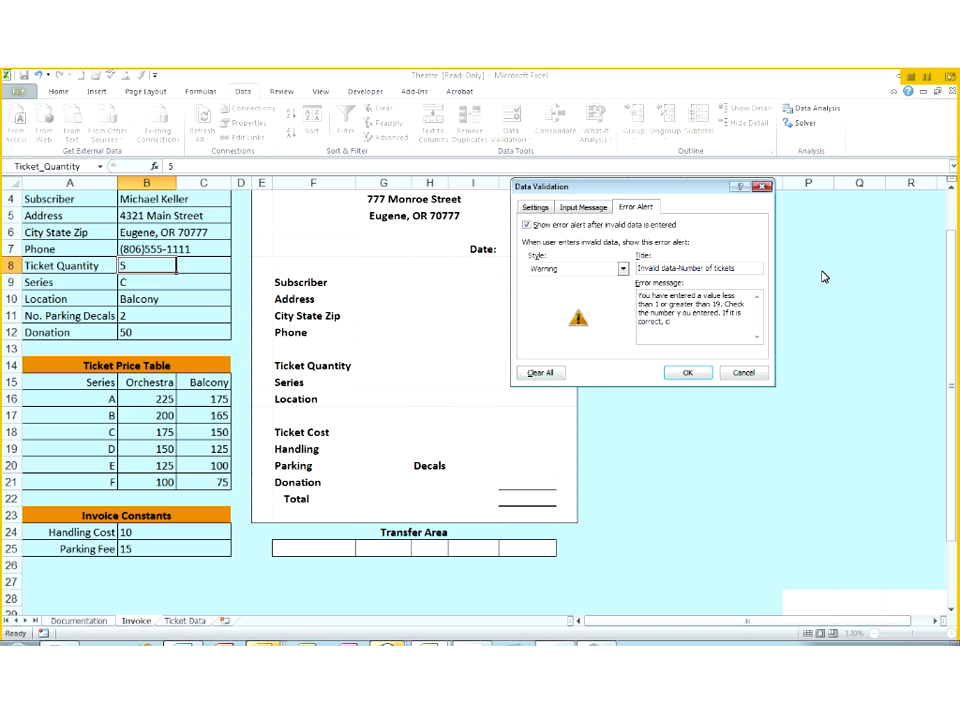
{"action": "type", "text": "lick yes. If unsure, click Cancel."}
{"action": "left_click", "coordinate": [684, 374]}
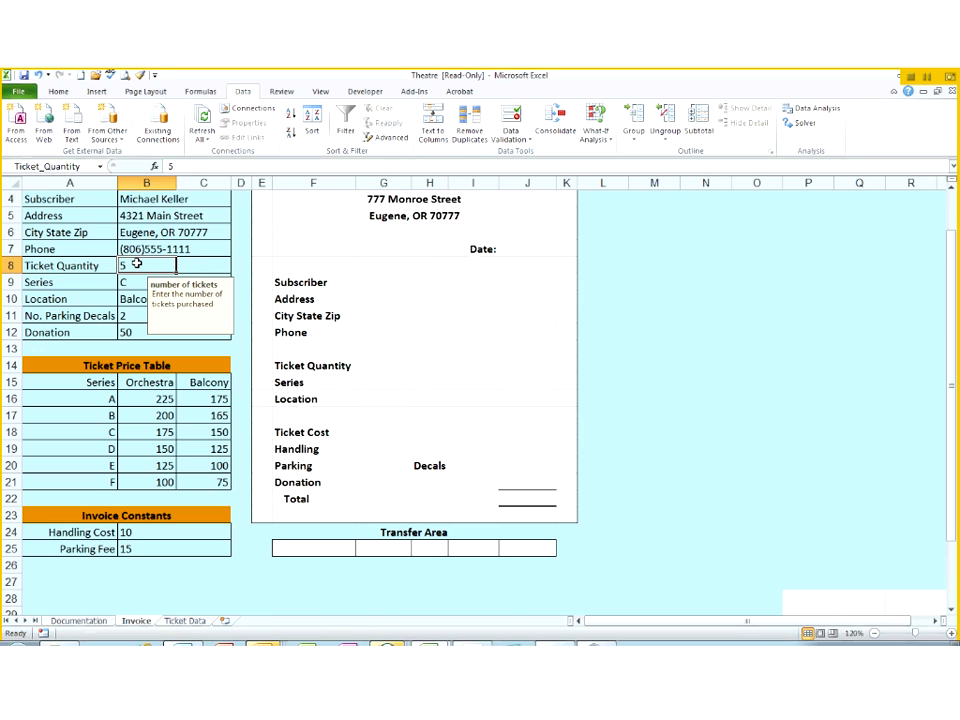
Step: Test the Ticket Quantity validation by entering 1 in B8, and try the out-of-range value 20, cancelling that entry
{"action": "type", "text": "1"}
{"action": "key", "text": "Return"}
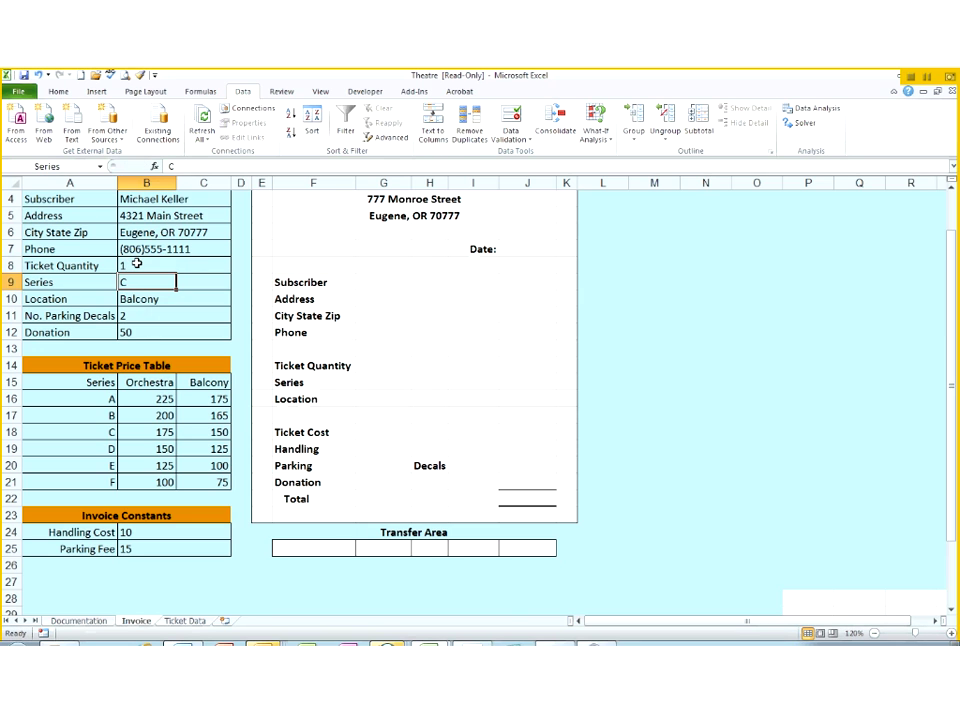
{"action": "left_click", "coordinate": [136, 263]}
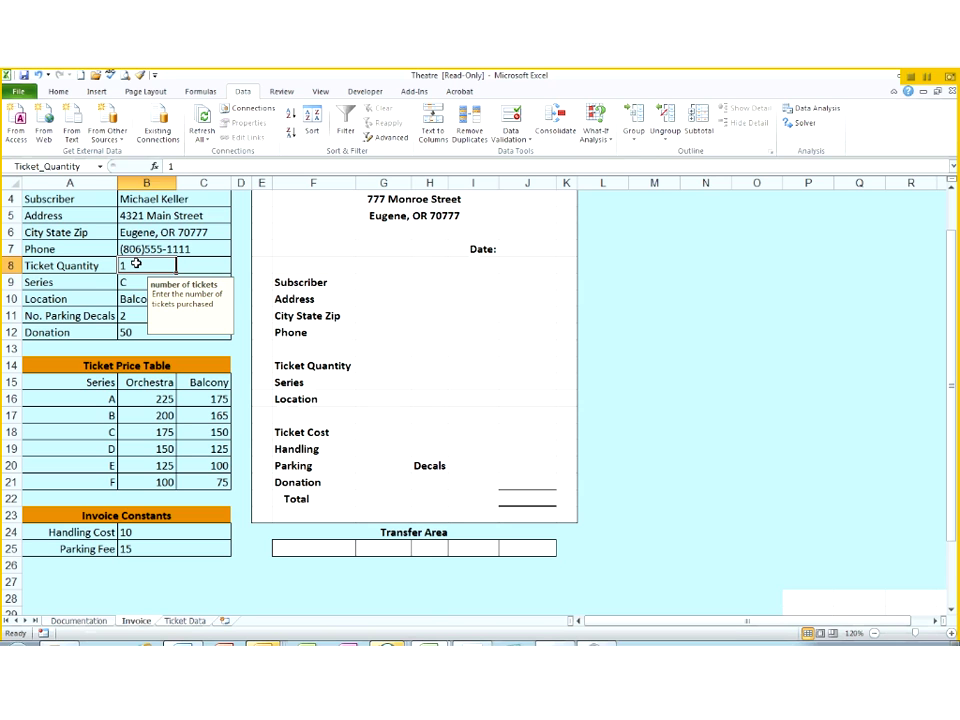
{"action": "type", "text": "20"}
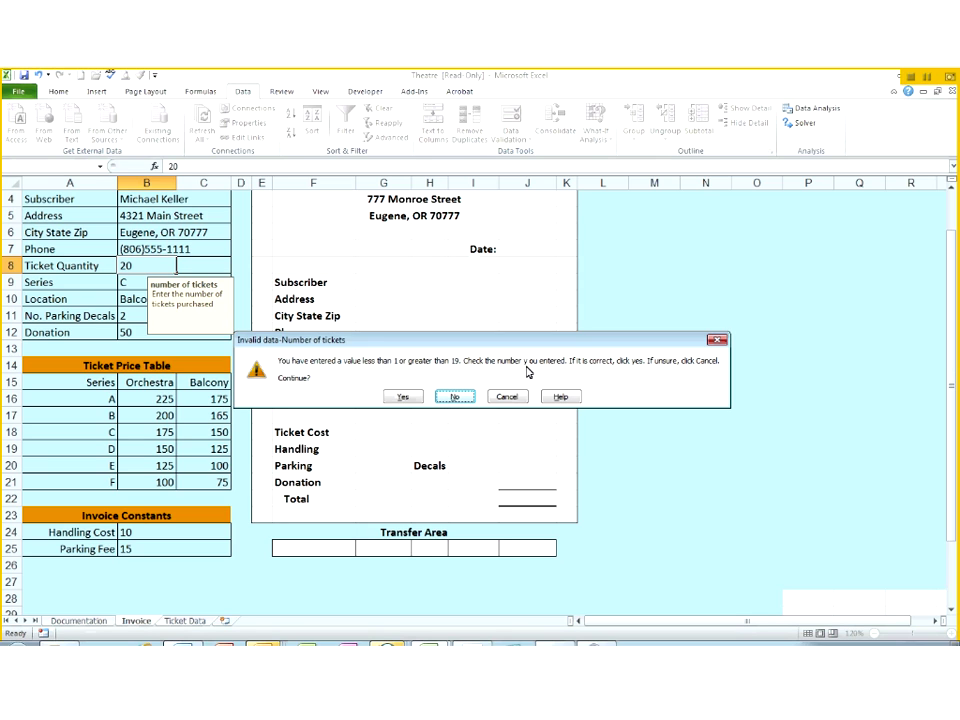
{"action": "left_click", "coordinate": [520, 396]}
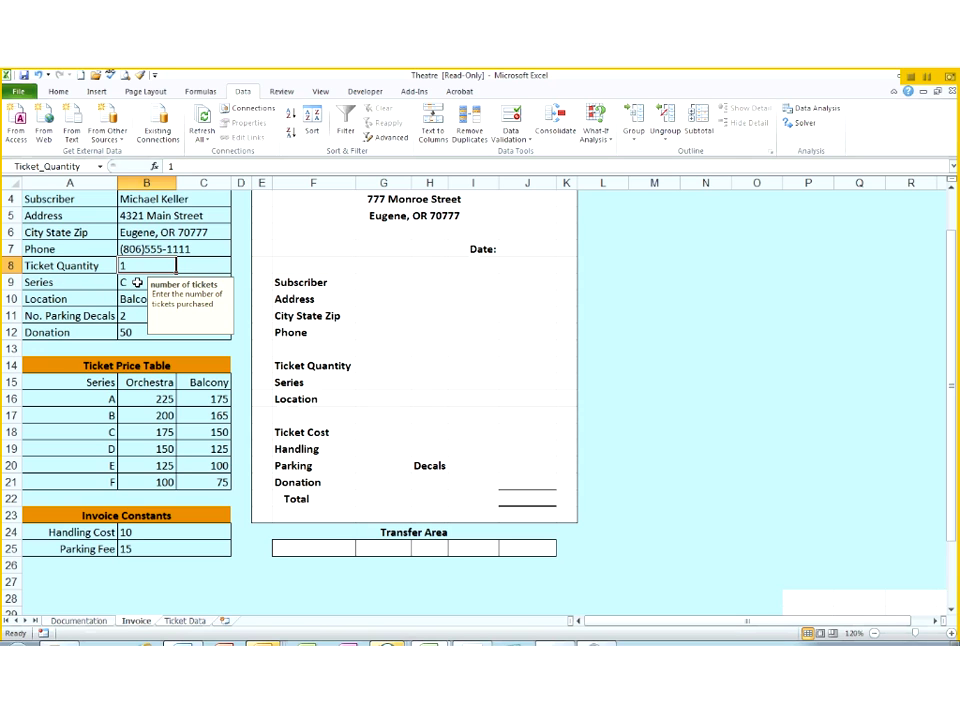
Step: Restrict the Series cell B9 to a validation list sourced from A16:A21, with Ignore blank turned off
{"action": "left_click", "coordinate": [137, 282]}
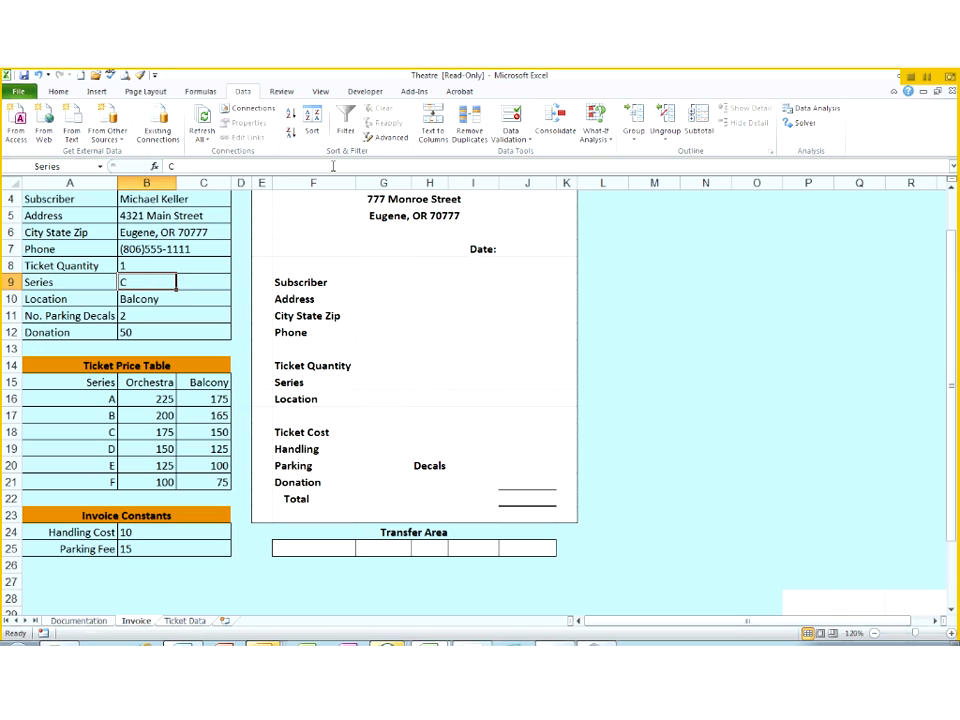
{"action": "left_click", "coordinate": [511, 135]}
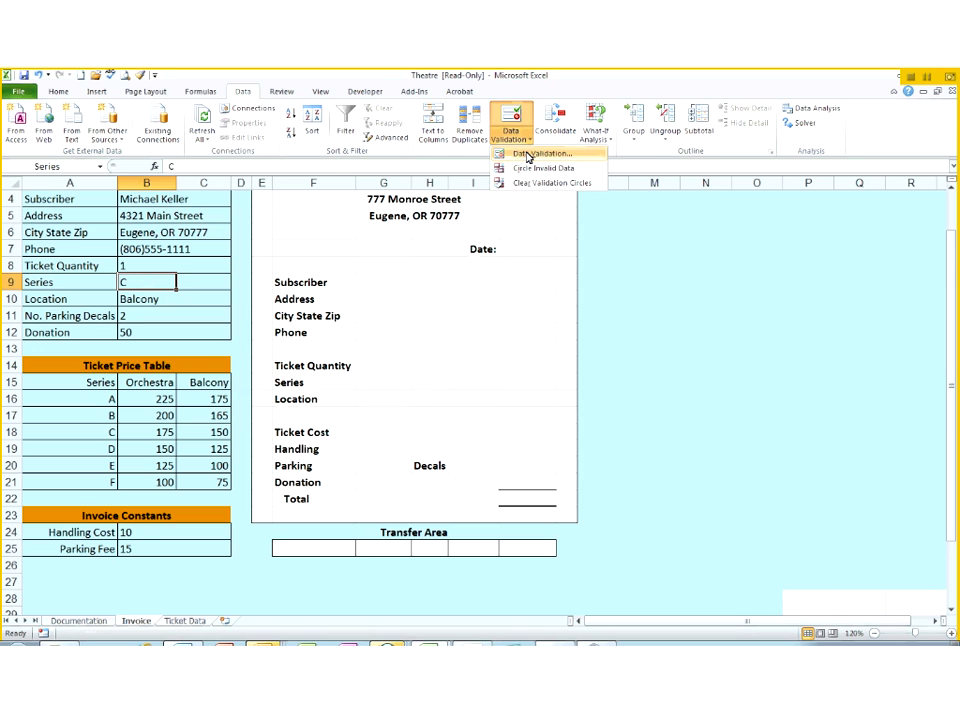
{"action": "left_click", "coordinate": [528, 155]}
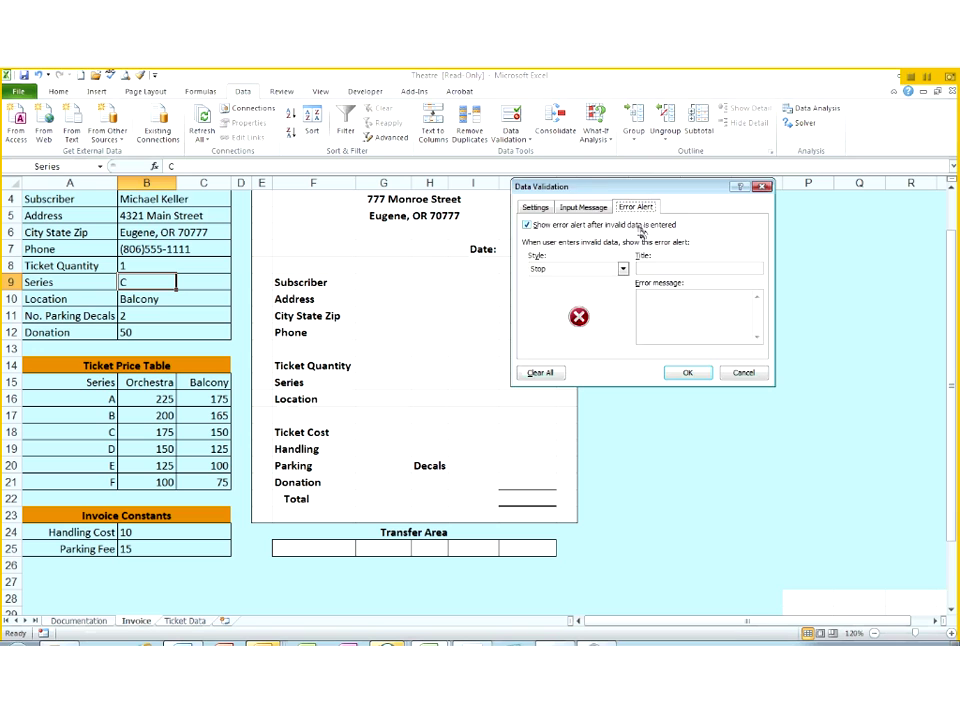
{"action": "left_click", "coordinate": [536, 207]}
{"action": "left_click", "coordinate": [620, 251]}
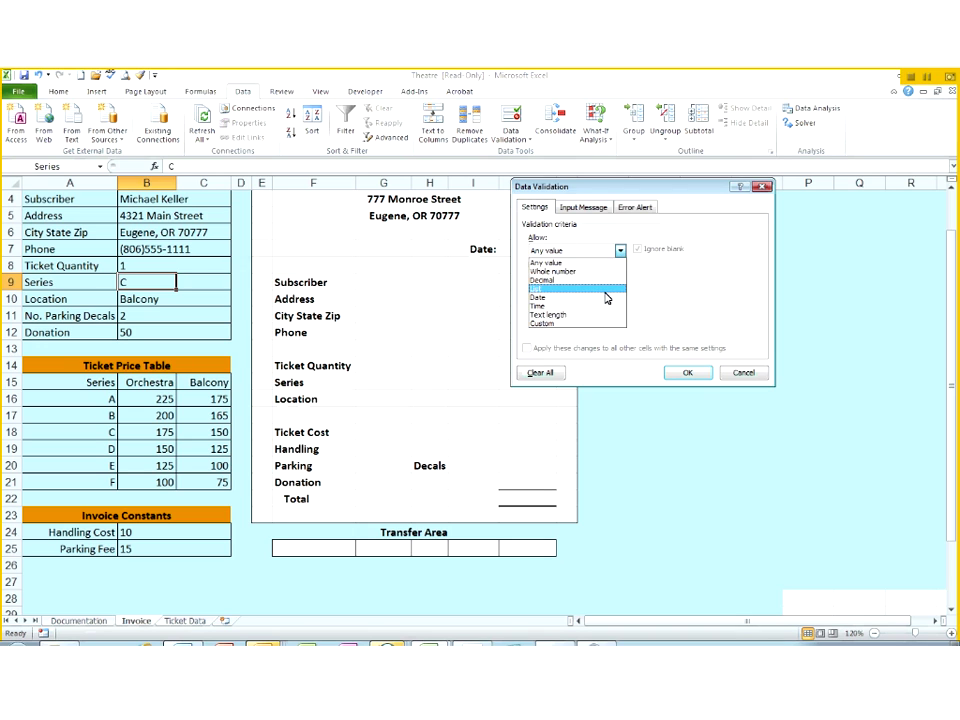
{"action": "left_click", "coordinate": [600, 289]}
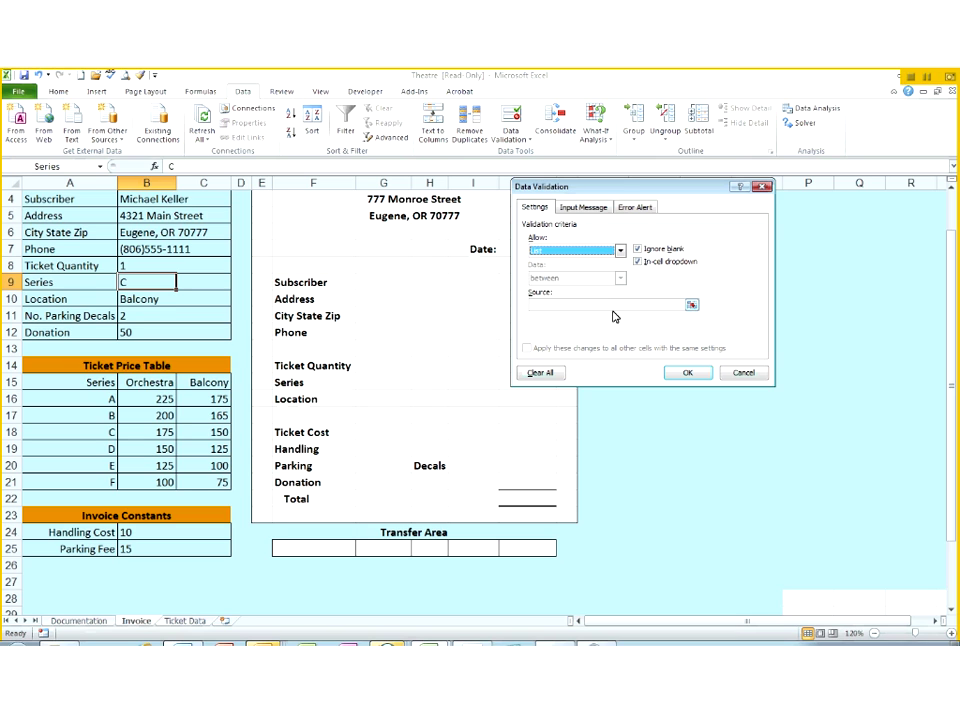
{"action": "left_click", "coordinate": [540, 304]}
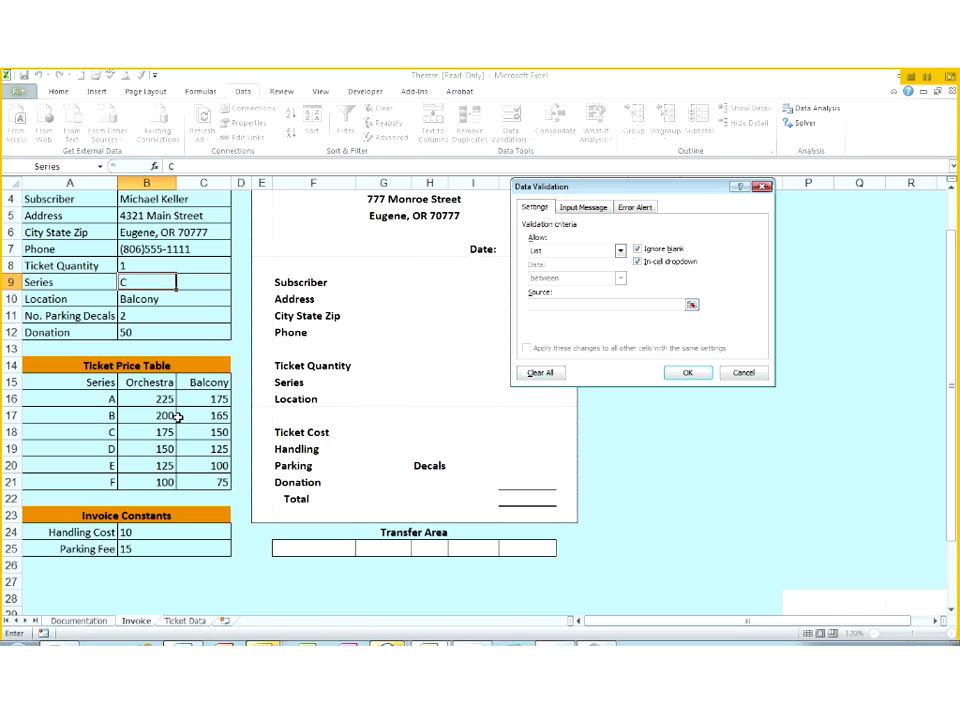
{"action": "left_click_drag", "start_coordinate": [107, 398], "coordinate": [107, 482]}
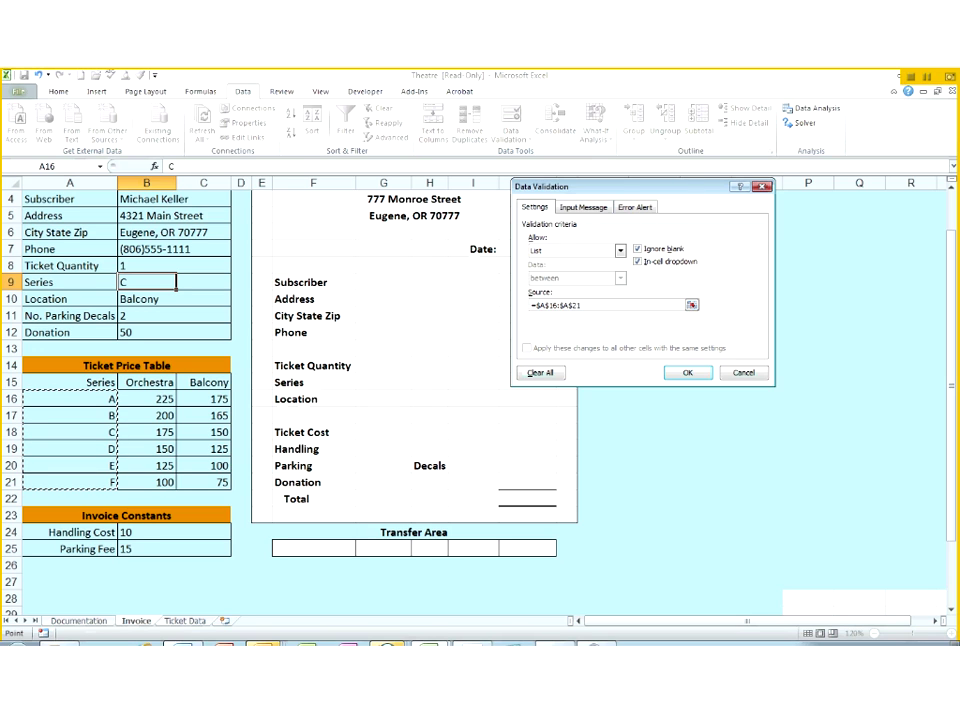
{"action": "left_click", "coordinate": [638, 249]}
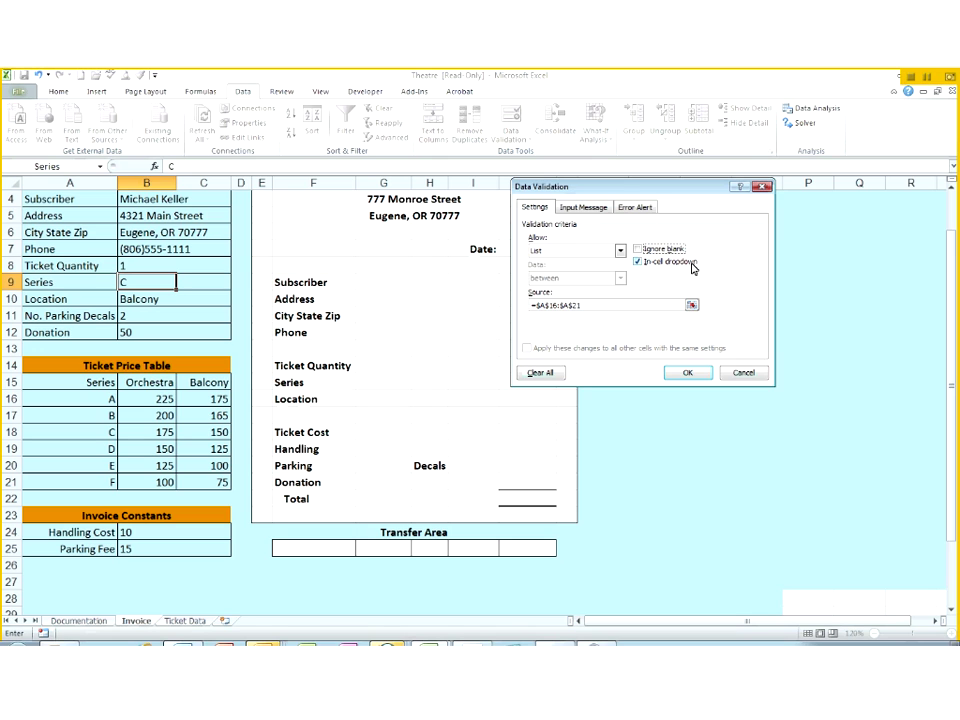
Step: Give Series the input message "Click the arrow & slect one of the choices listed." and set its error alert style to Warning
{"action": "left_click", "coordinate": [585, 207]}
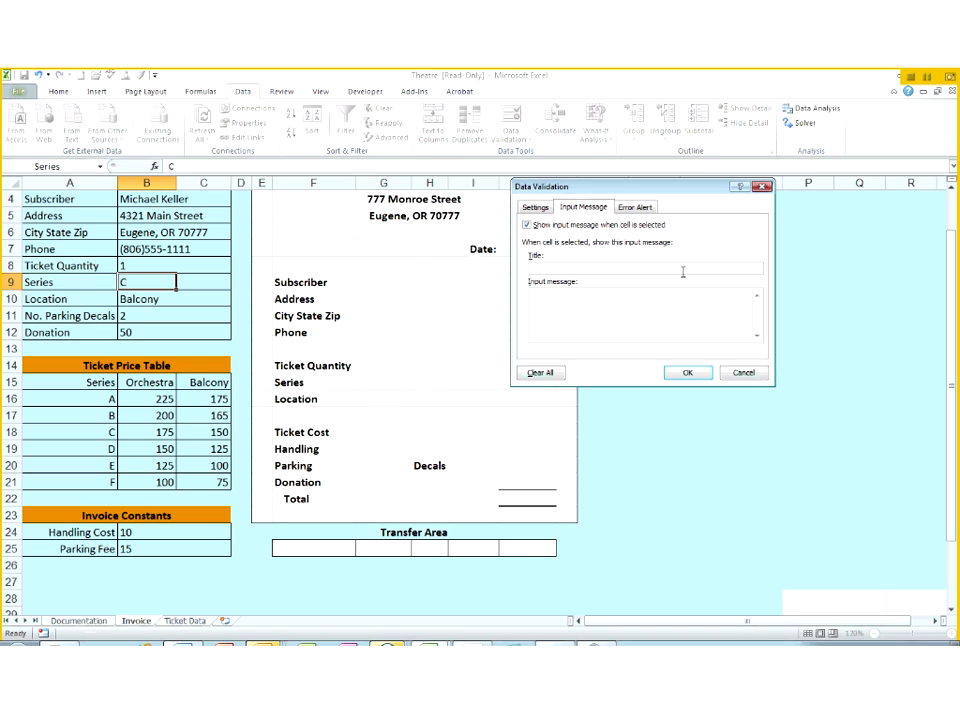
{"action": "type", "text": "ick the arrow & select one of the choices listed."}
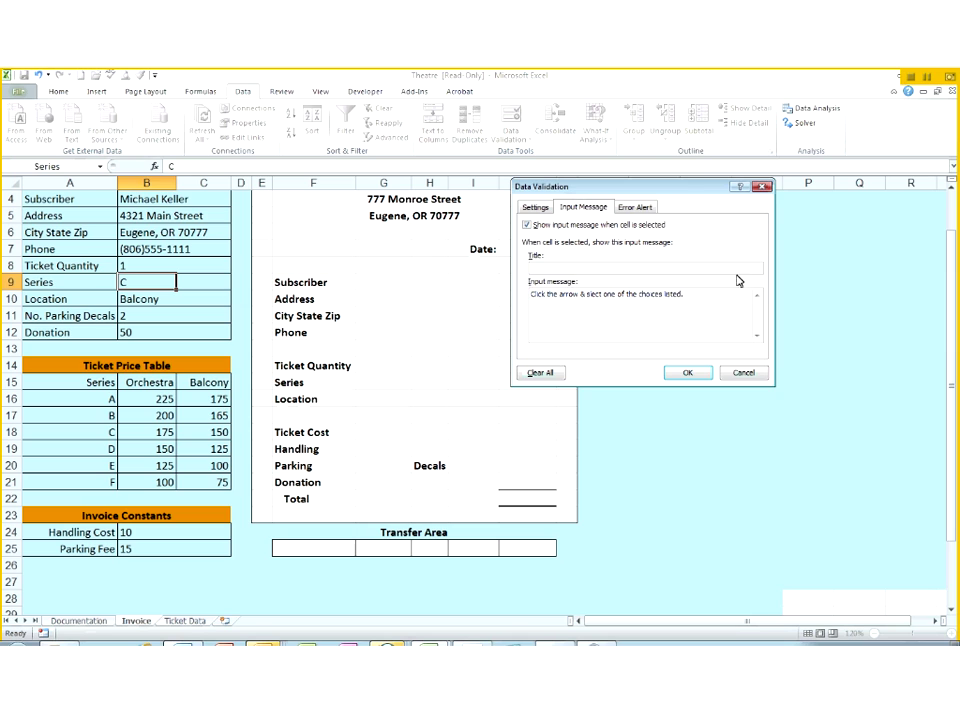
{"action": "left_click", "coordinate": [646, 210]}
{"action": "left_click", "coordinate": [623, 269]}
{"action": "left_click", "coordinate": [610, 289]}
{"action": "left_click", "coordinate": [691, 294]}
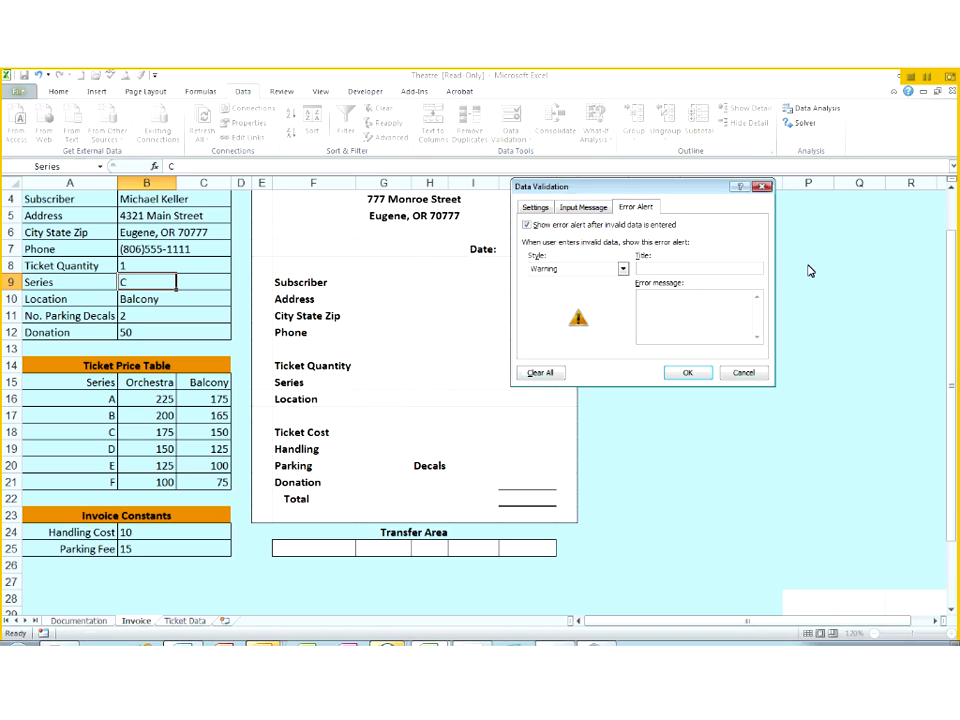
Step: Apply error message "An invalid series has been entered. Click Rtry. Press the ESC key and click the arrow to the right...Select A, B, C, D,E or F"
{"action": "type", "text": "An invalid series has been entered. Click Rtry"}
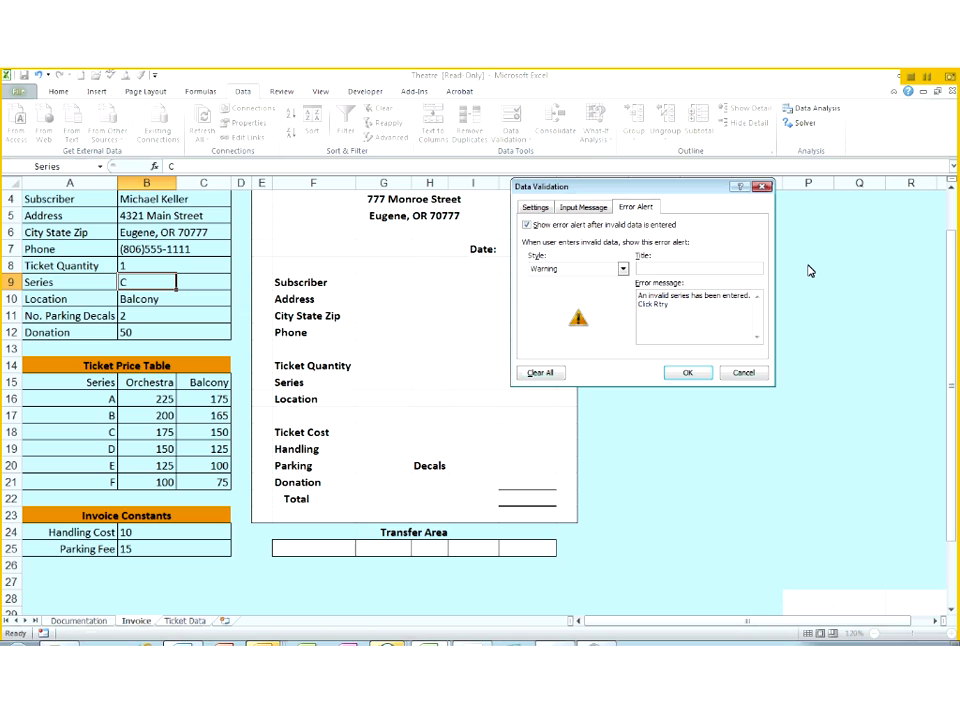
{"action": "type", "text": ". Press the ESC"}
{"action": "type", "text": " key"}
{"action": "type", "text": " and click the arro"}
{"action": "type", "text": "w"}
{"action": "type", "text": "to the right"}
{"action": "type", "text": "..."}
{"action": "type", "text": "Se"}
{"action": "type", "text": "lec"}
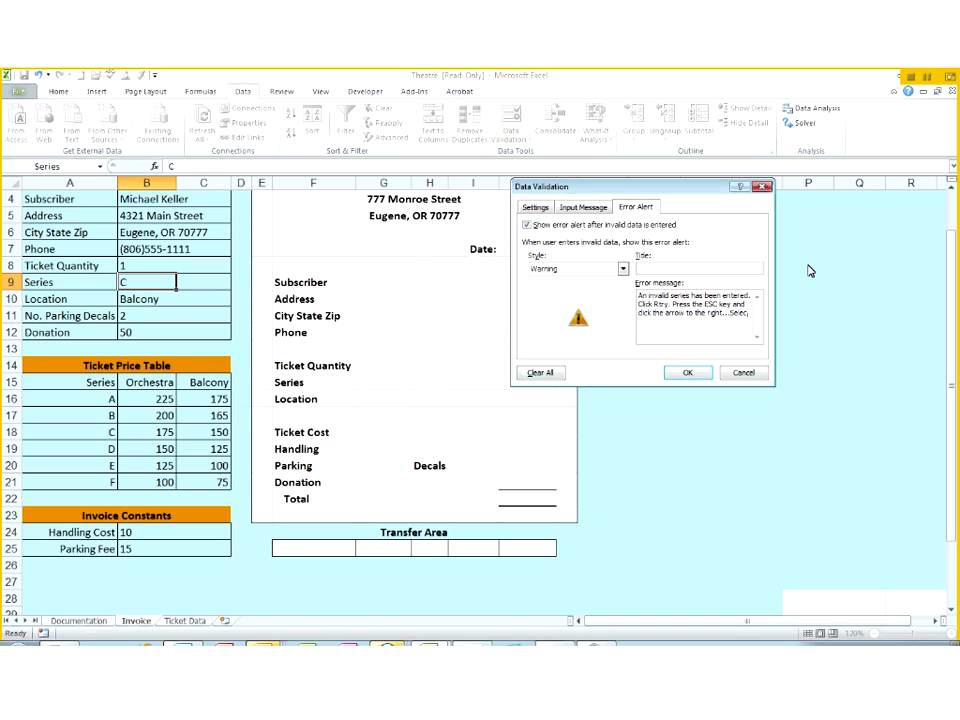
{"action": "type", "text": "t A <"}
{"action": "key", "text": "BackSpace"}
{"action": "key", "text": "BackSpace"}
{"action": "key", "text": "BackSpace"}
{"action": "type", "text": ", B, C, D"}
{"action": "left_click", "coordinate": [688, 372]}
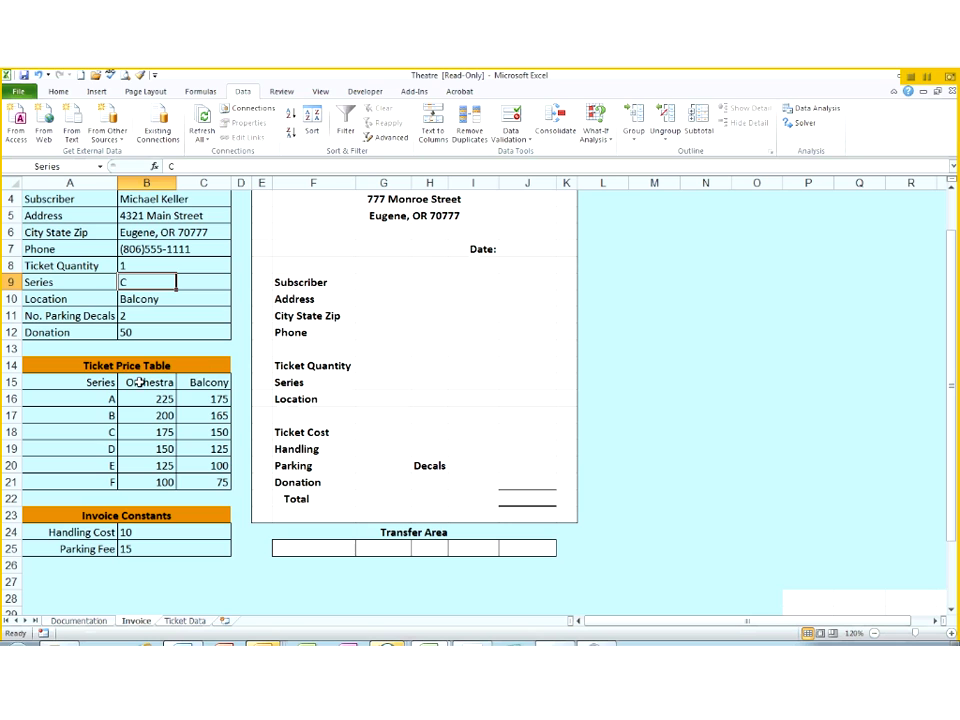
Step: Correct the misspelled "slect" to "select" in the Series input message and apply the change
{"action": "left_click", "coordinate": [148, 285]}
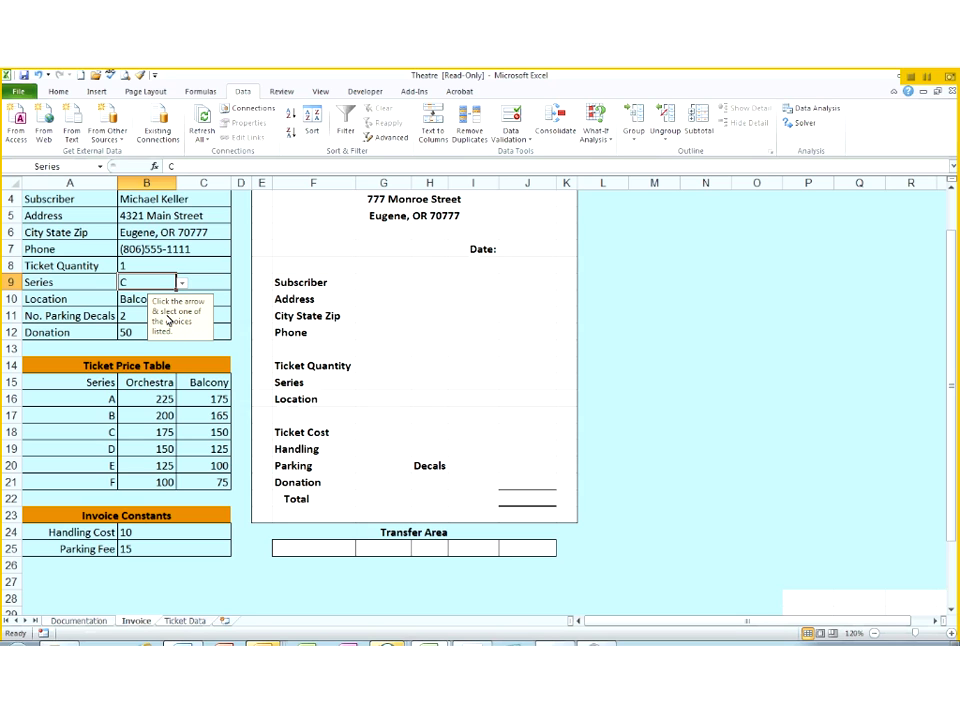
{"action": "left_click", "coordinate": [212, 266]}
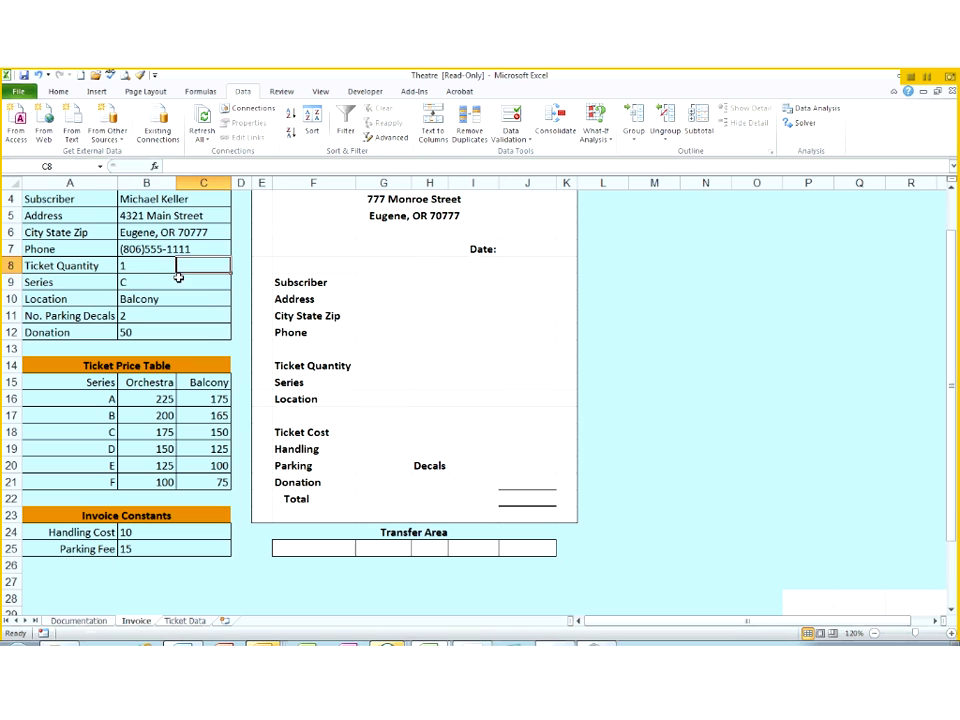
{"action": "left_click", "coordinate": [152, 281]}
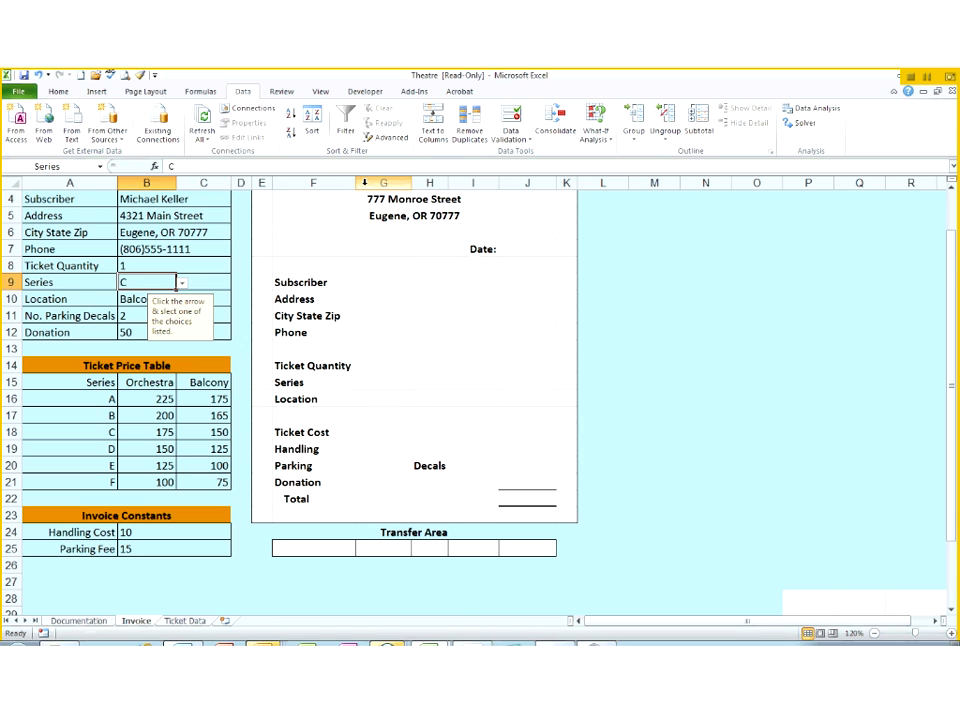
{"action": "left_click", "coordinate": [509, 133]}
{"action": "left_click", "coordinate": [540, 155]}
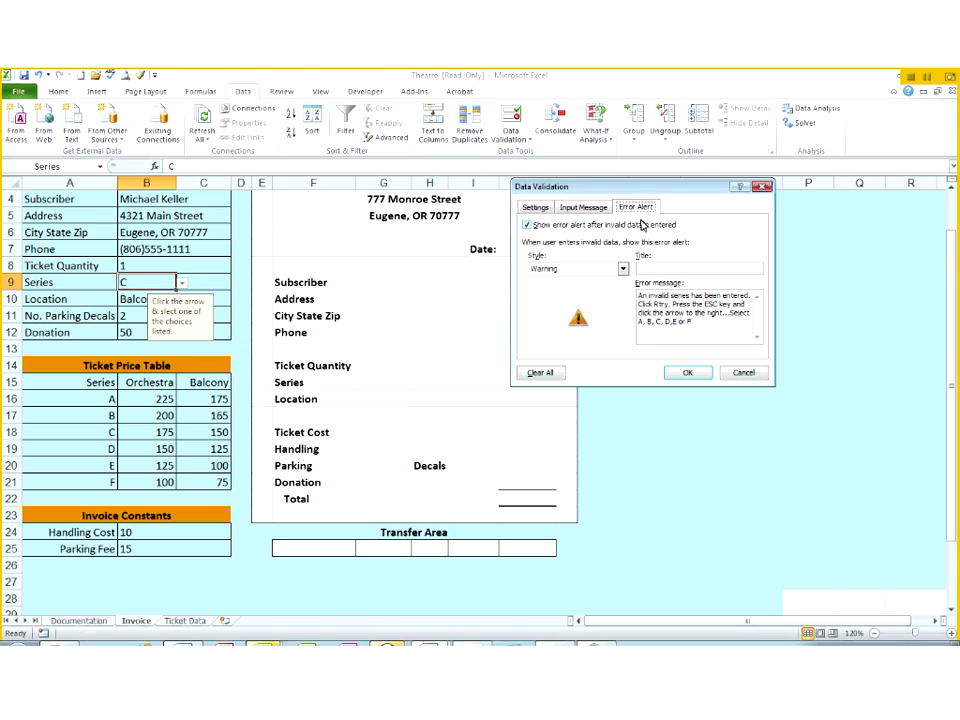
{"action": "left_click", "coordinate": [583, 207]}
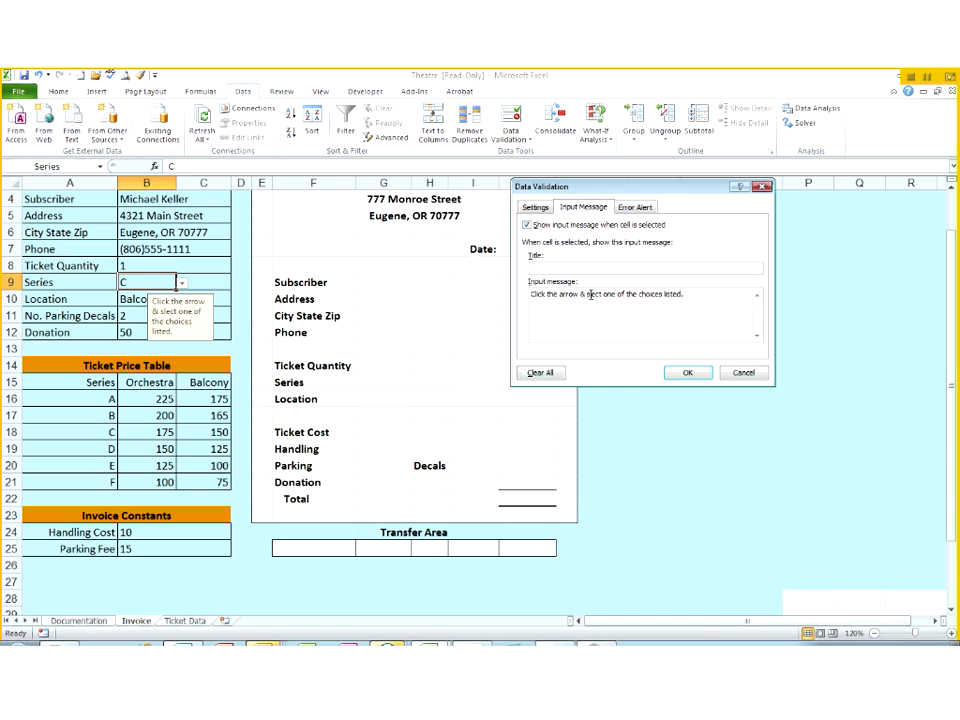
{"action": "left_click", "coordinate": [690, 374]}
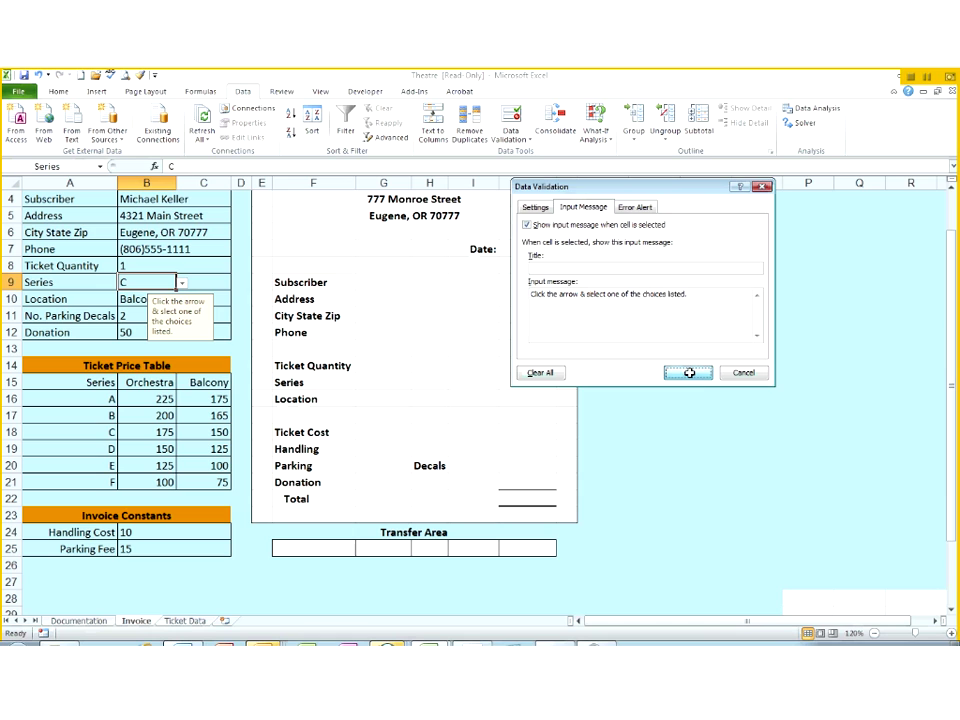
{"action": "left_click", "coordinate": [689, 374]}
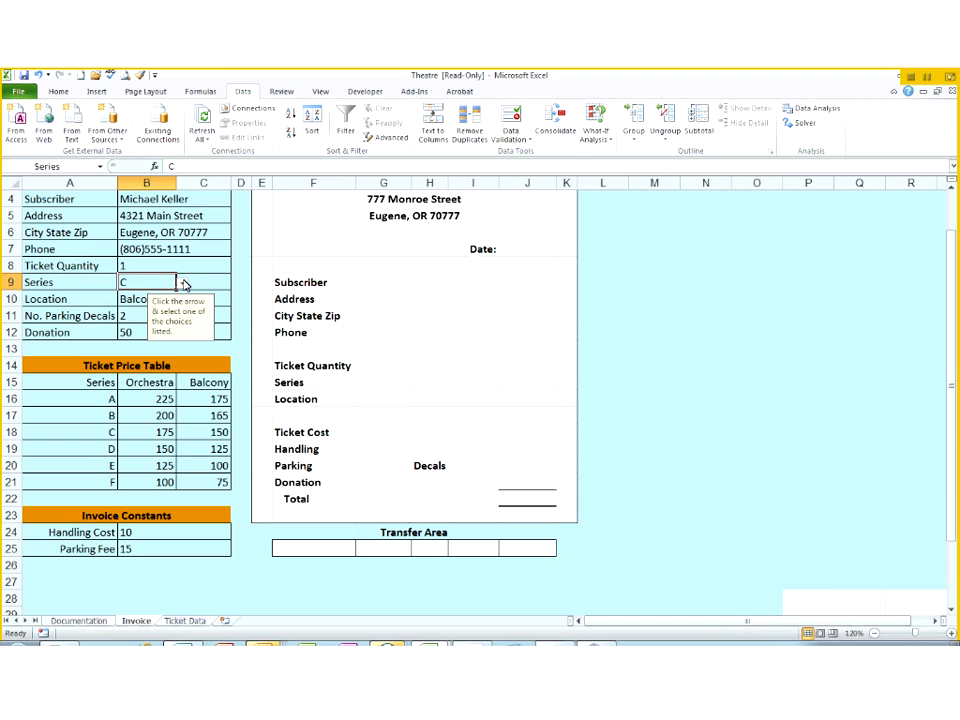
Step: Test the Series validation by viewing its list of choices and trying the invalid entry z, cancelling that entry
{"action": "left_click", "coordinate": [183, 284]}
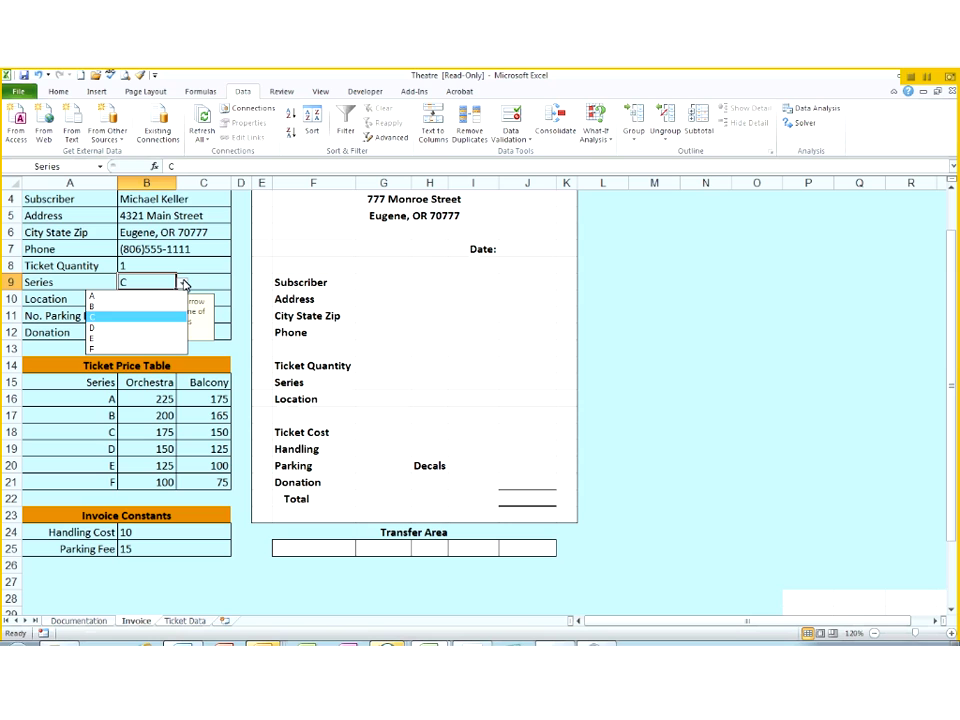
{"action": "left_click", "coordinate": [144, 286]}
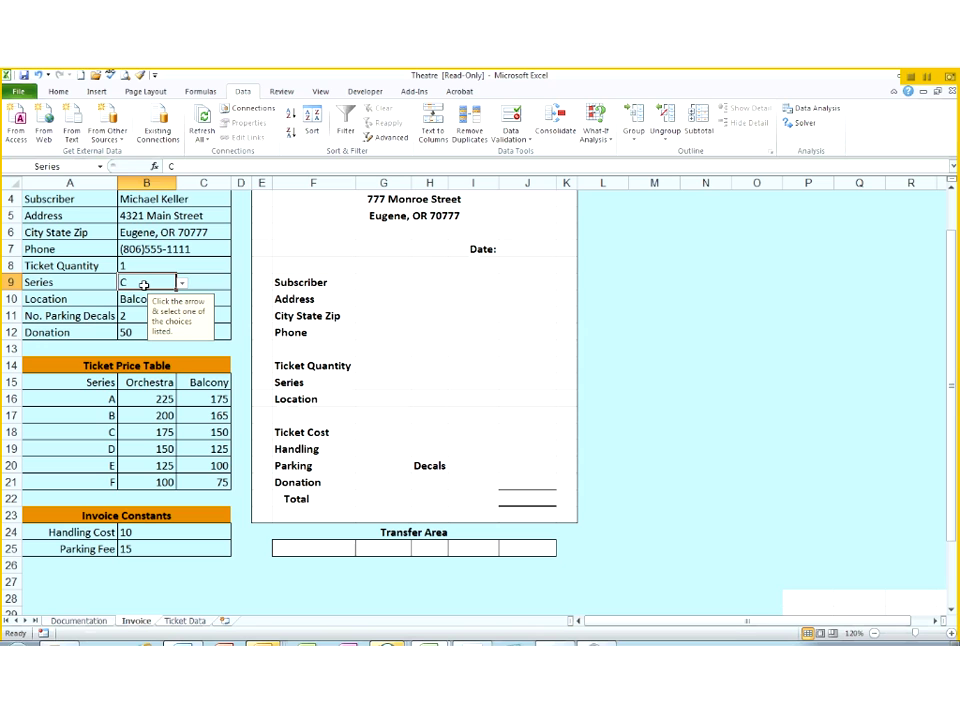
{"action": "type", "text": "z"}
{"action": "key", "text": "Return"}
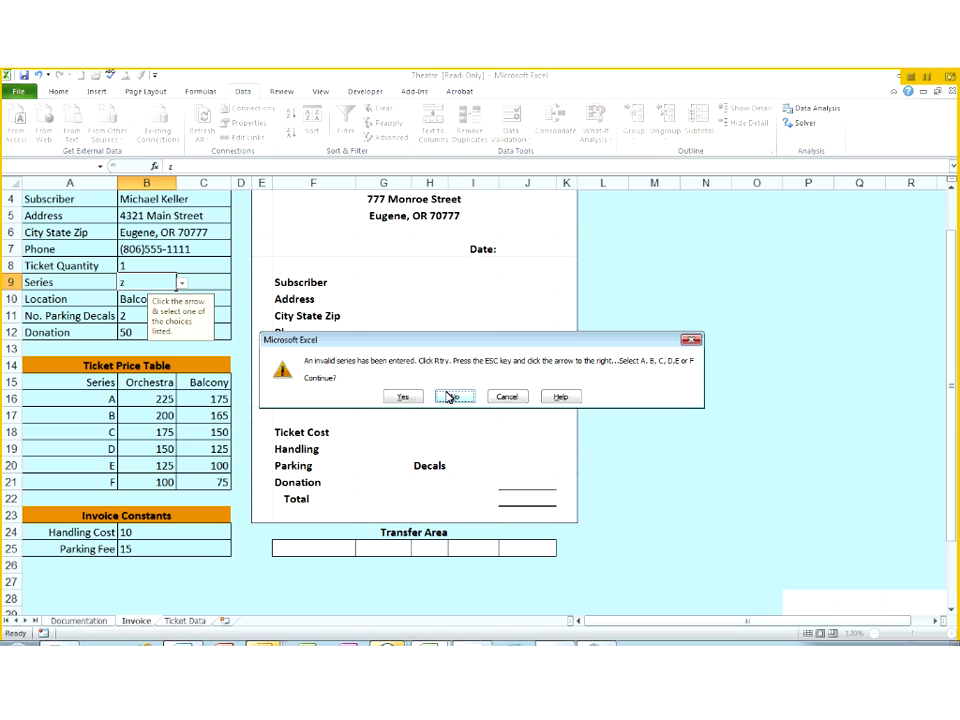
{"action": "left_click", "coordinate": [515, 399]}
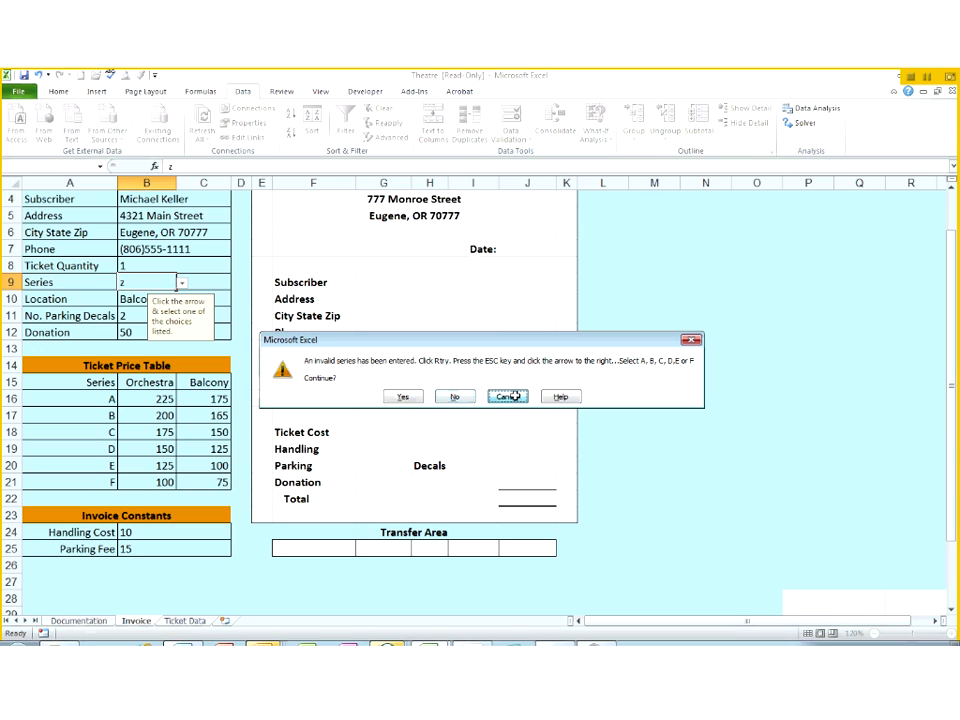
{"action": "left_click", "coordinate": [507, 396]}
Step: Change the Series error alert style to Stop and apply the validation
{"action": "left_click", "coordinate": [524, 142]}
{"action": "left_click", "coordinate": [527, 156]}
{"action": "left_click", "coordinate": [638, 208]}
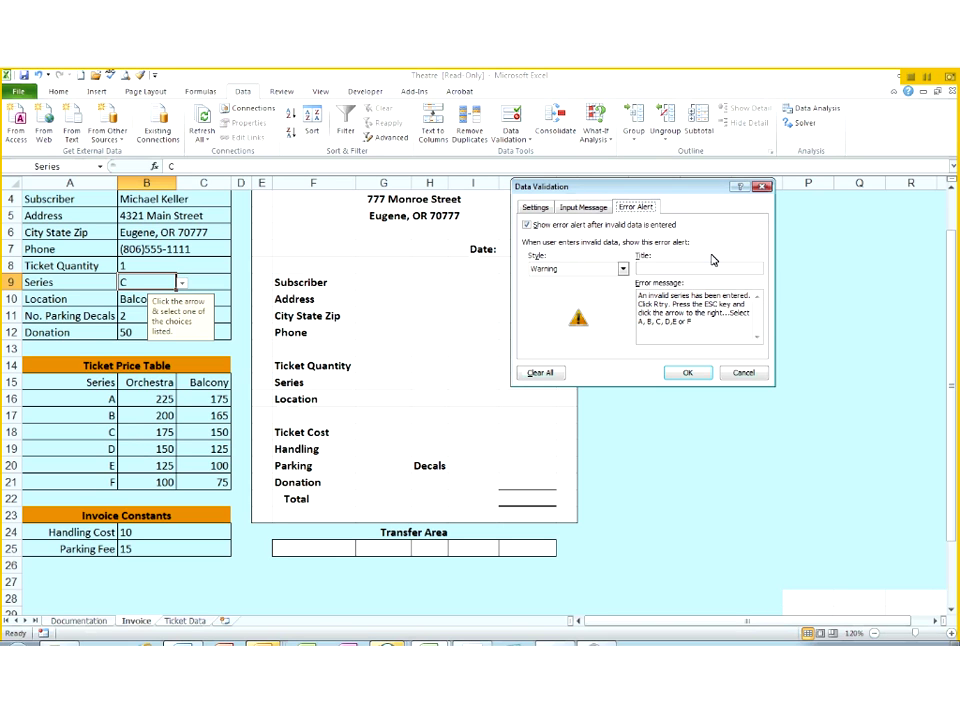
{"action": "left_click", "coordinate": [622, 269]}
{"action": "left_click", "coordinate": [620, 281]}
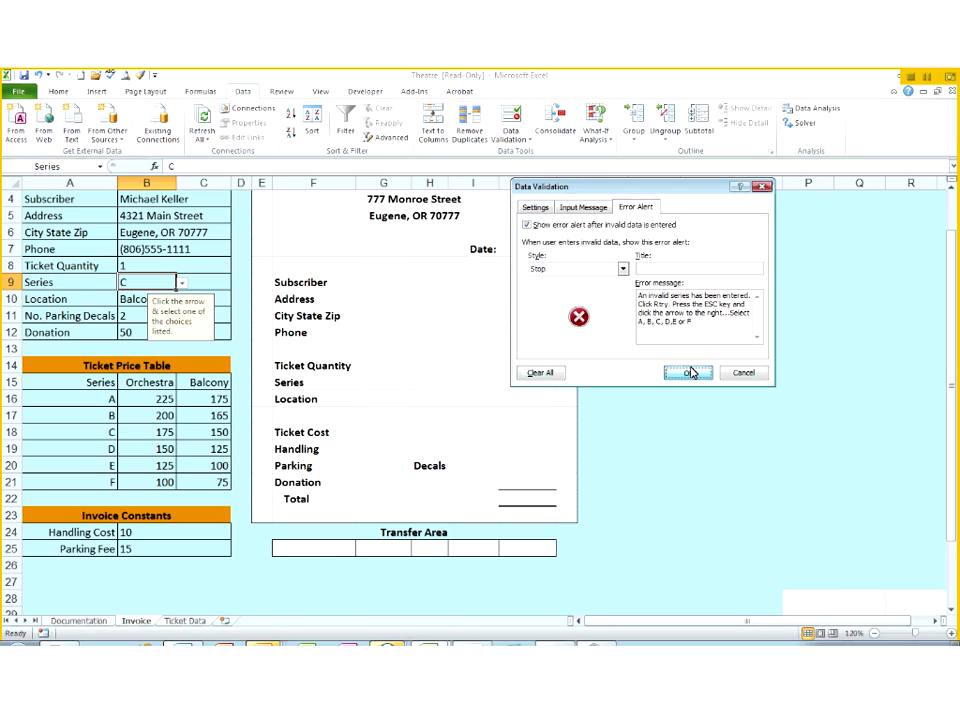
{"action": "left_click", "coordinate": [688, 372]}
Step: Test the Stop alert on Series with the invalid entries z and 1, then return the cell to C and open its list of choices
{"action": "type", "text": "z"}
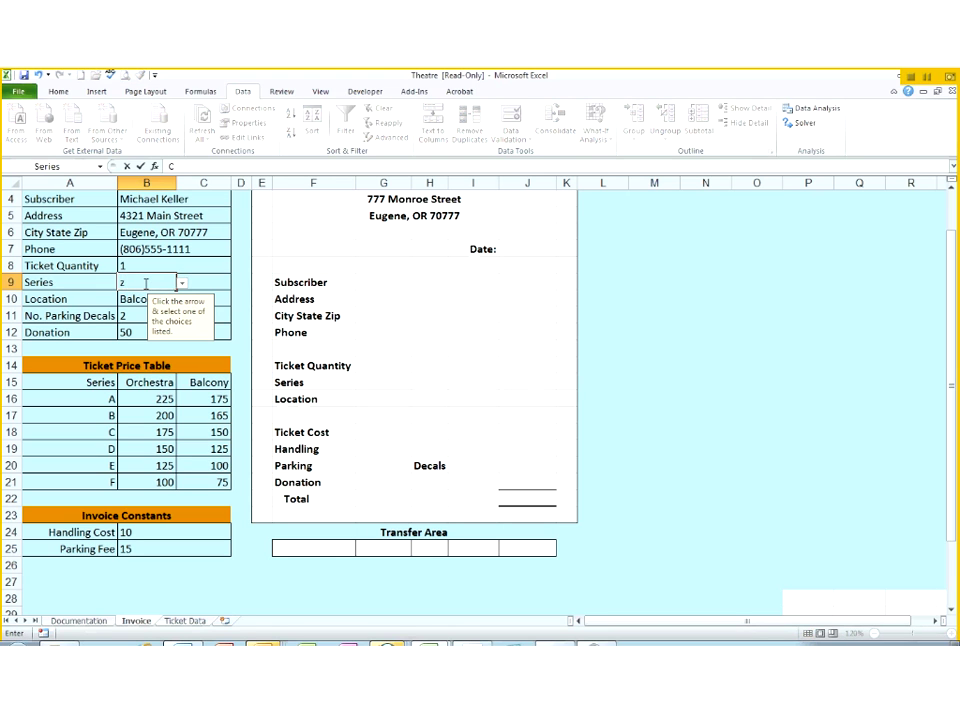
{"action": "key", "text": "Return"}
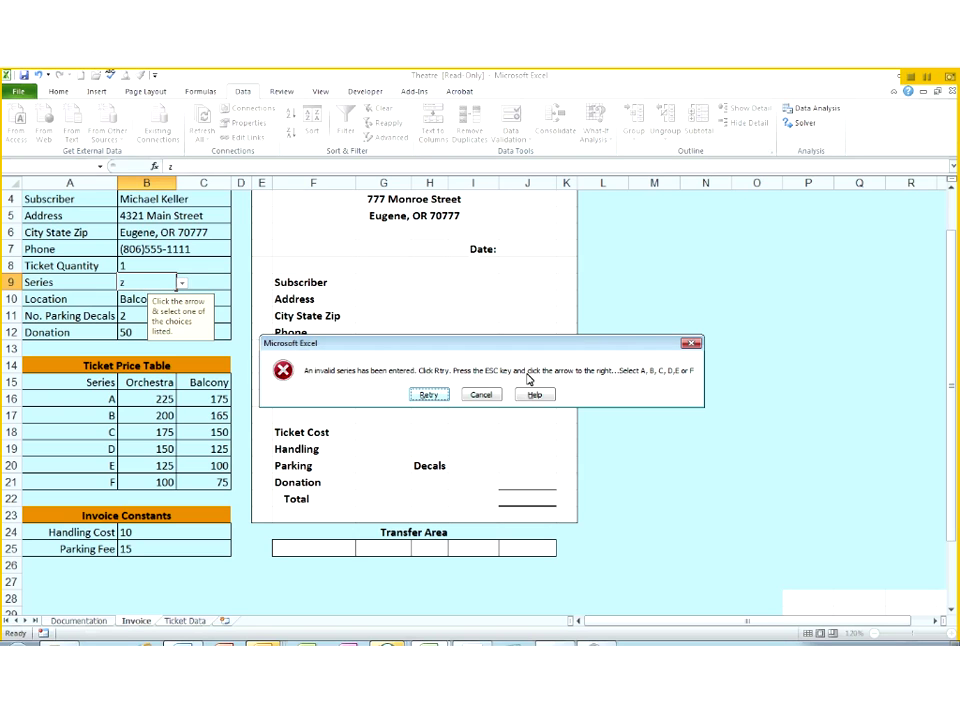
{"action": "left_click", "coordinate": [430, 395]}
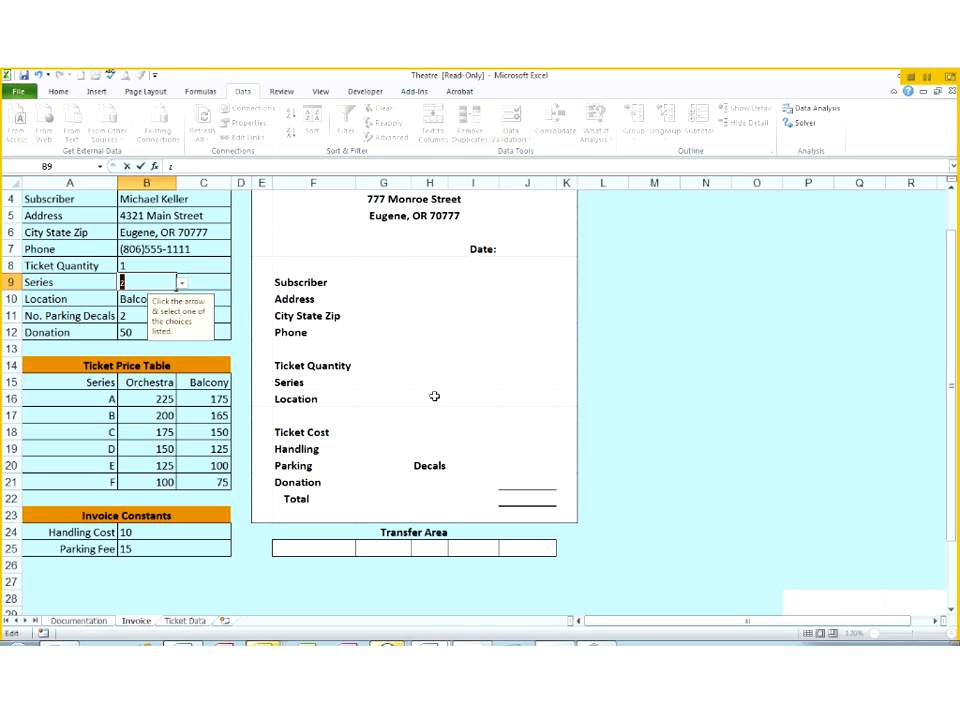
{"action": "type", "text": "1"}
{"action": "left_click", "coordinate": [183, 288]}
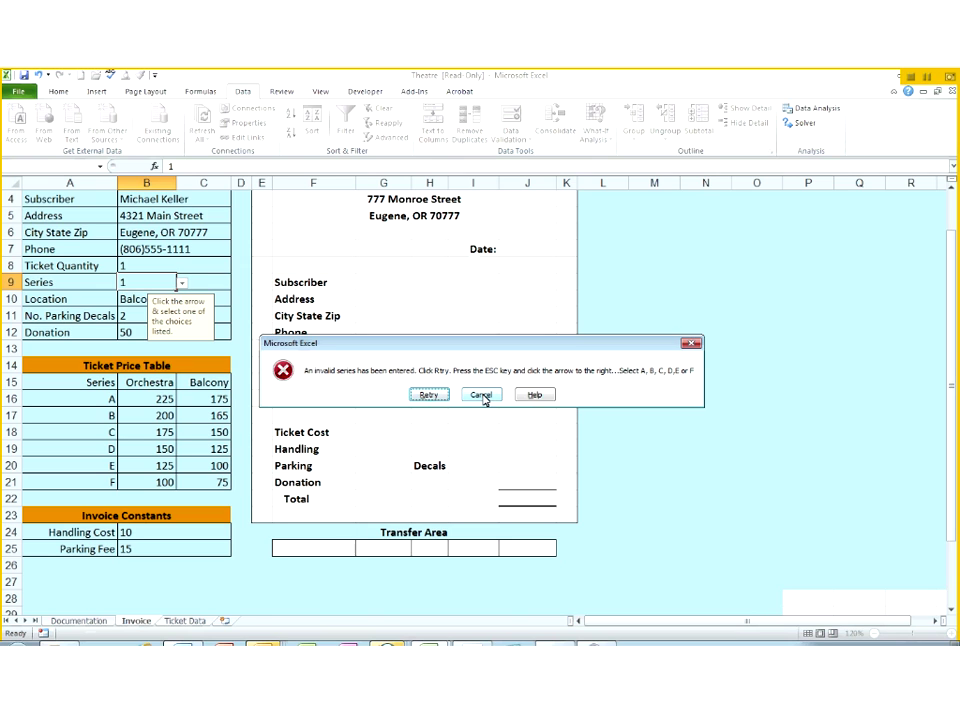
{"action": "left_click", "coordinate": [418, 392]}
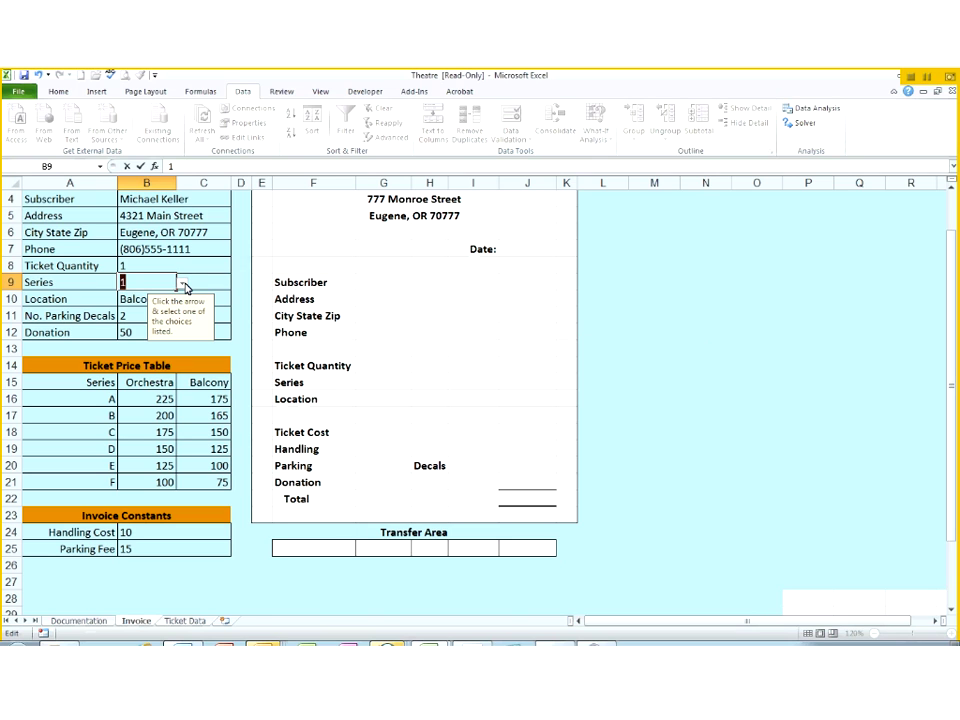
{"action": "left_click", "coordinate": [185, 288]}
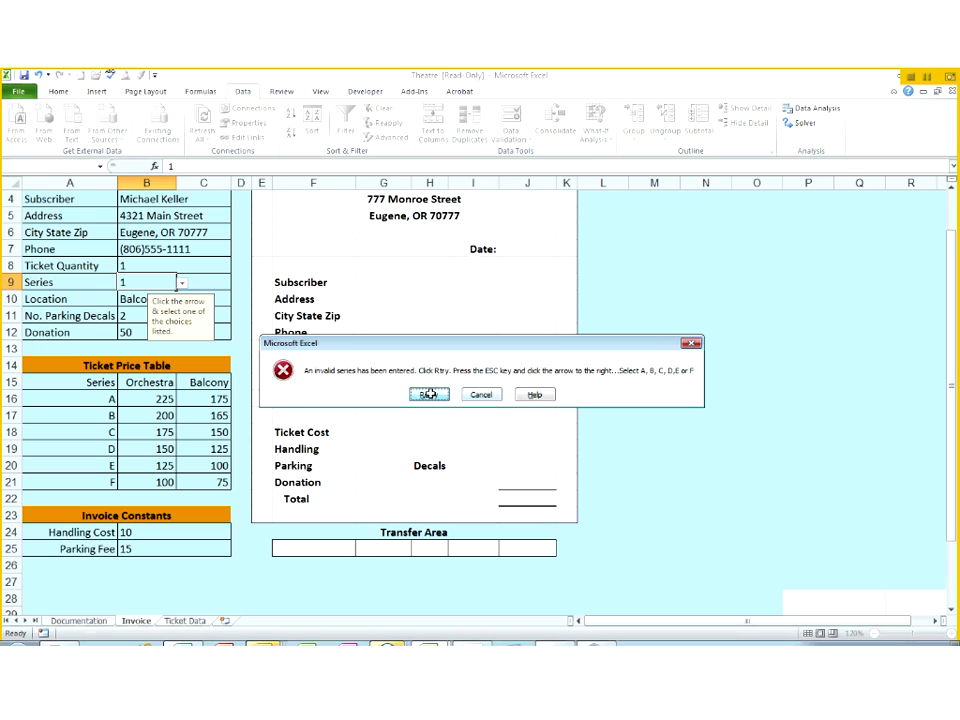
{"action": "left_click", "coordinate": [428, 394]}
{"action": "type", "text": "C"}
{"action": "key", "text": "Return"}
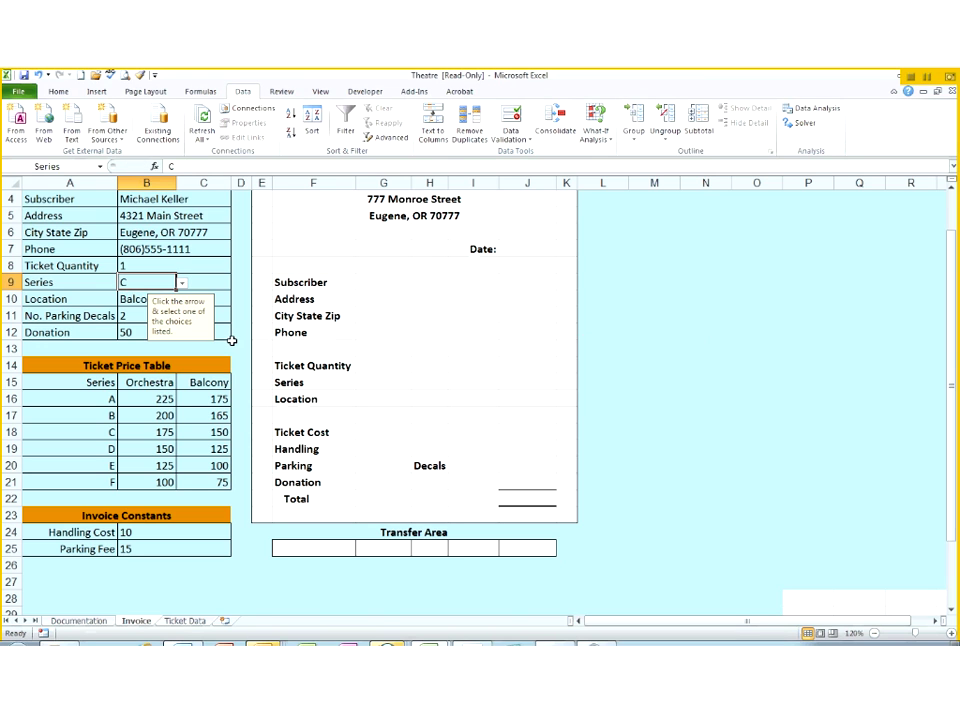
{"action": "left_click", "coordinate": [183, 283]}
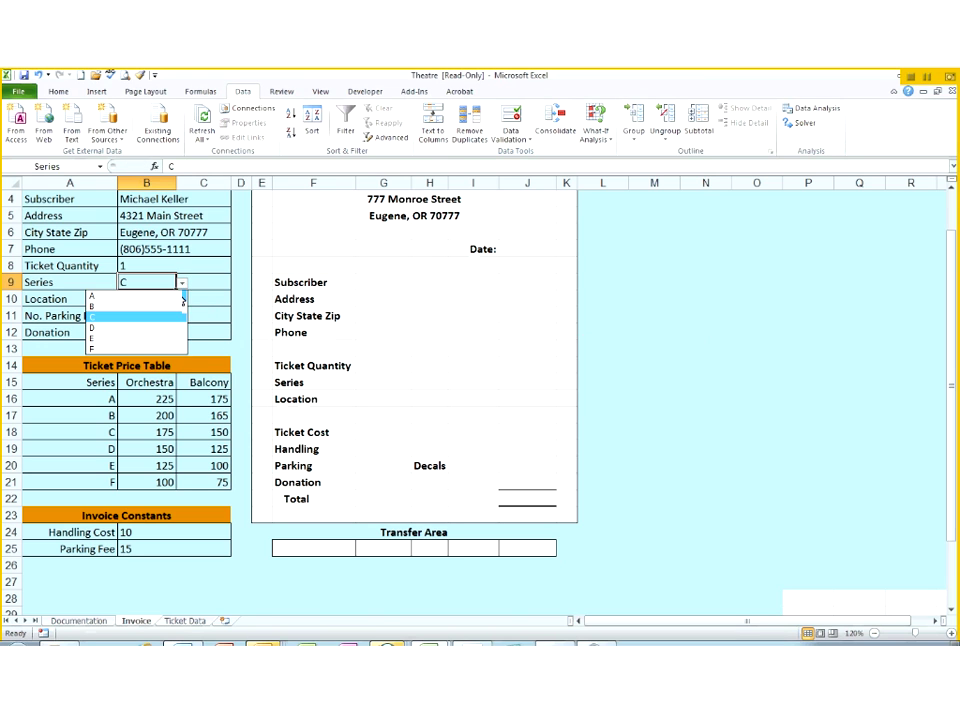
Step: Choose D as the Series value from its list of choices
{"action": "left_click", "coordinate": [165, 327]}
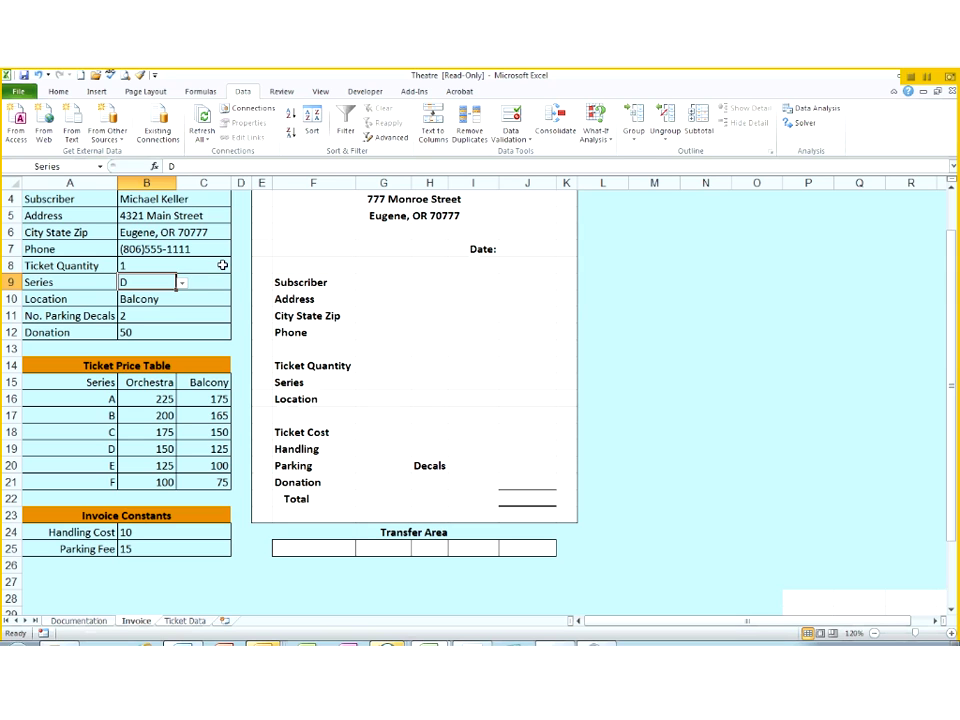
Step: Check the Locked protection setting of the Ticket Quantity cell, leaving its format as it is
{"action": "left_click", "coordinate": [138, 263]}
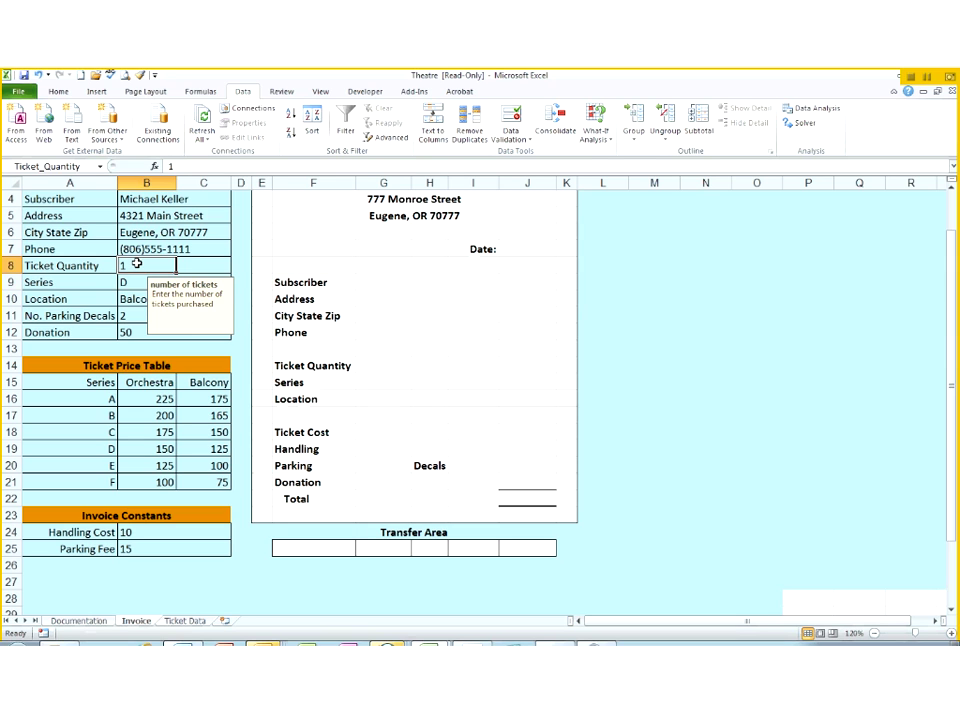
{"action": "right_click", "coordinate": [137, 263]}
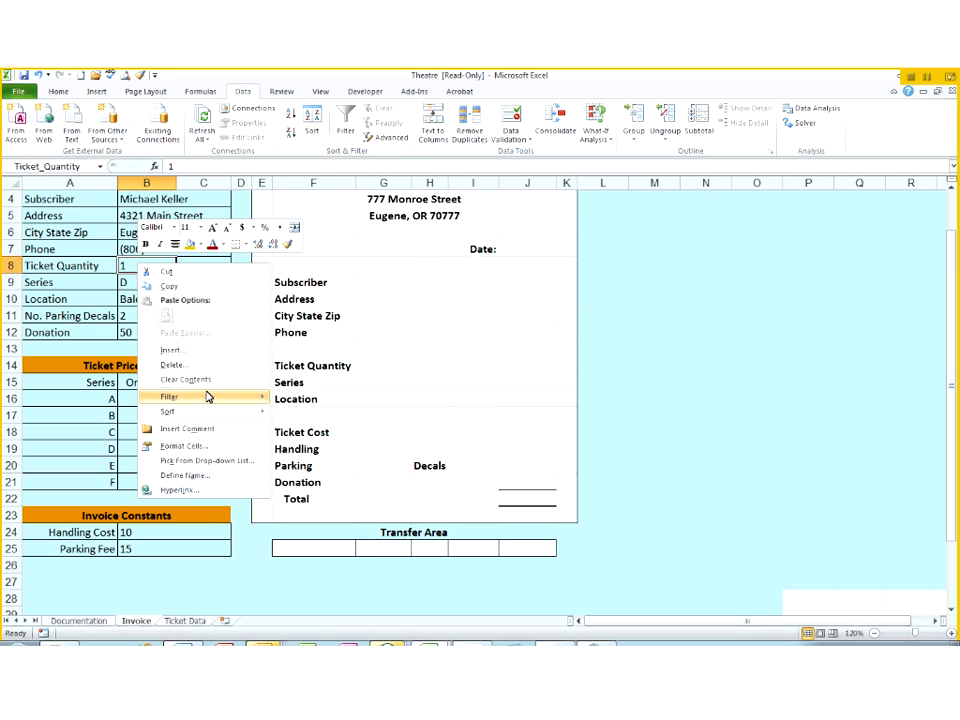
{"action": "mouse_move", "coordinate": [204, 423]}
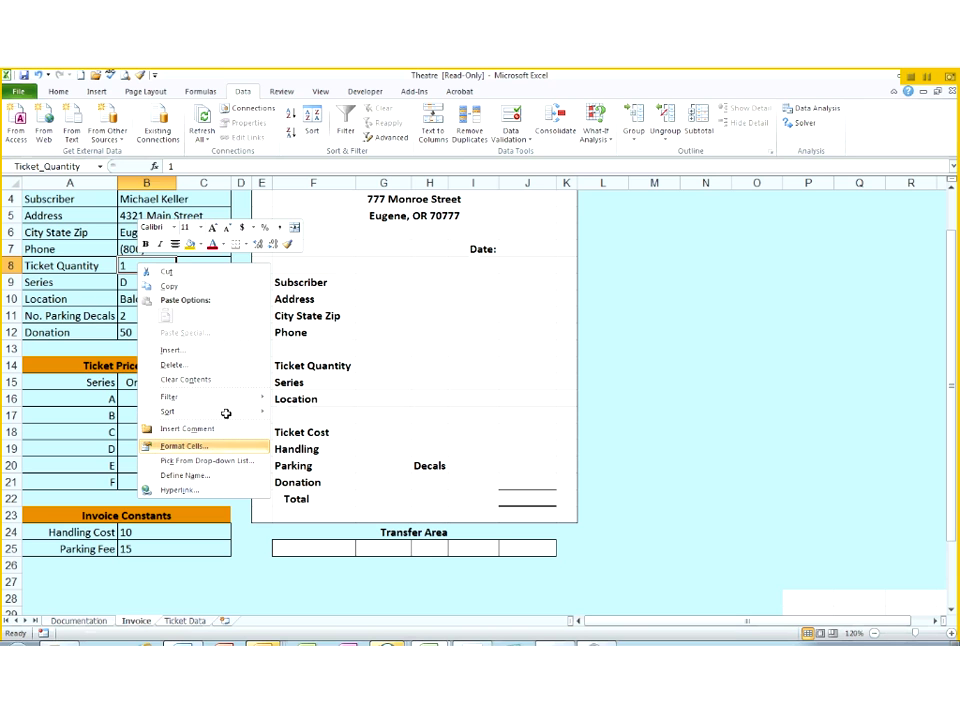
{"action": "left_click", "coordinate": [205, 446]}
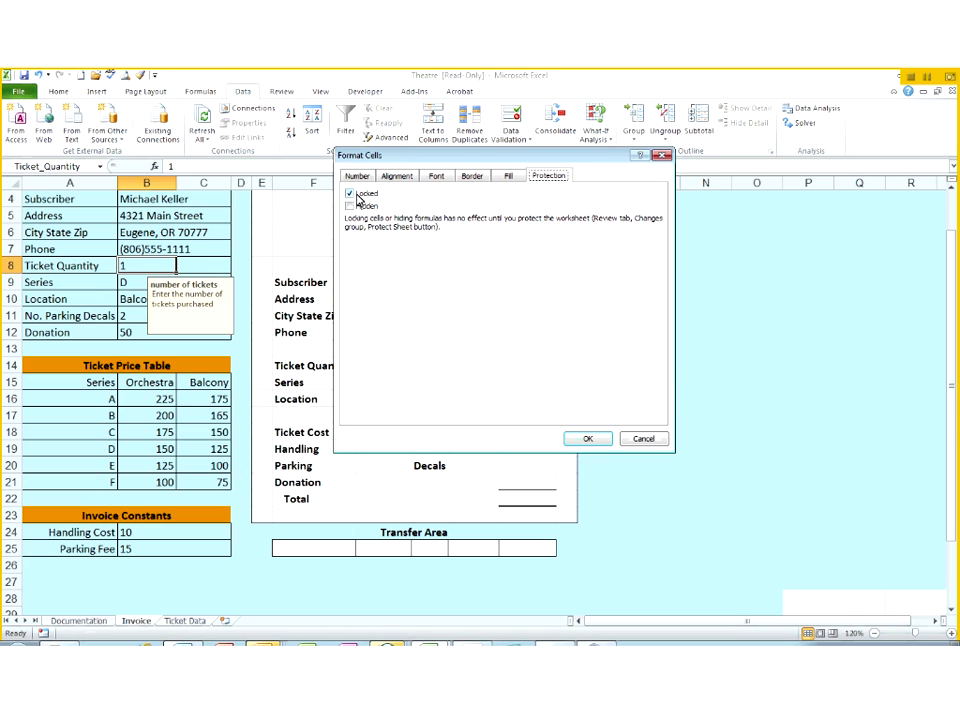
{"action": "left_click", "coordinate": [637, 439]}
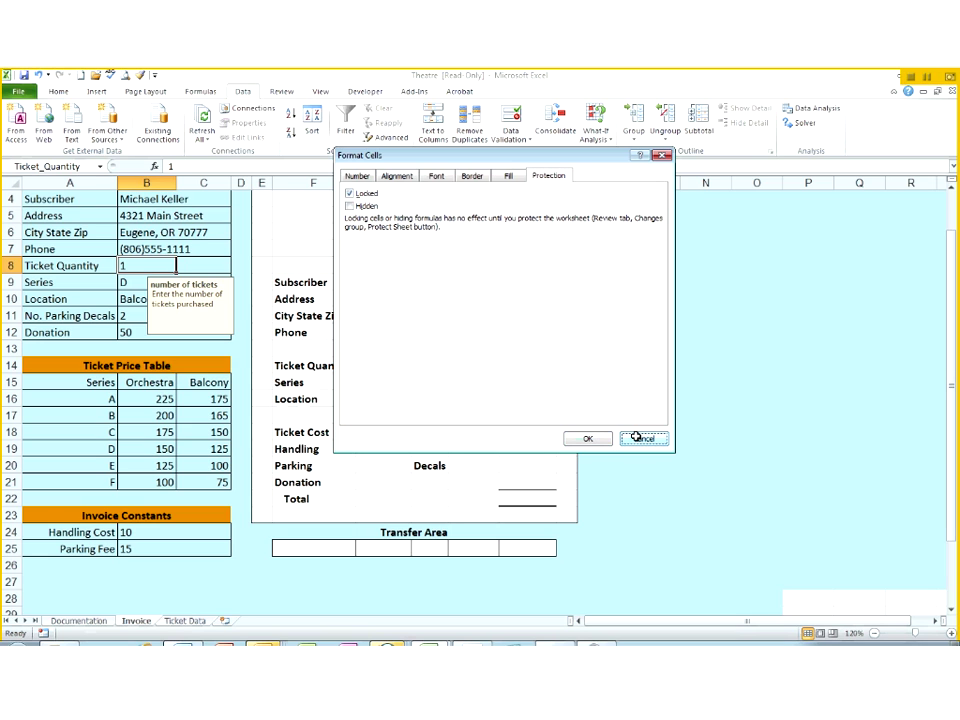
Step: Protect the Invoice sheet without a password, allowing users to select locked and unlocked cells
{"action": "left_click", "coordinate": [137, 270]}
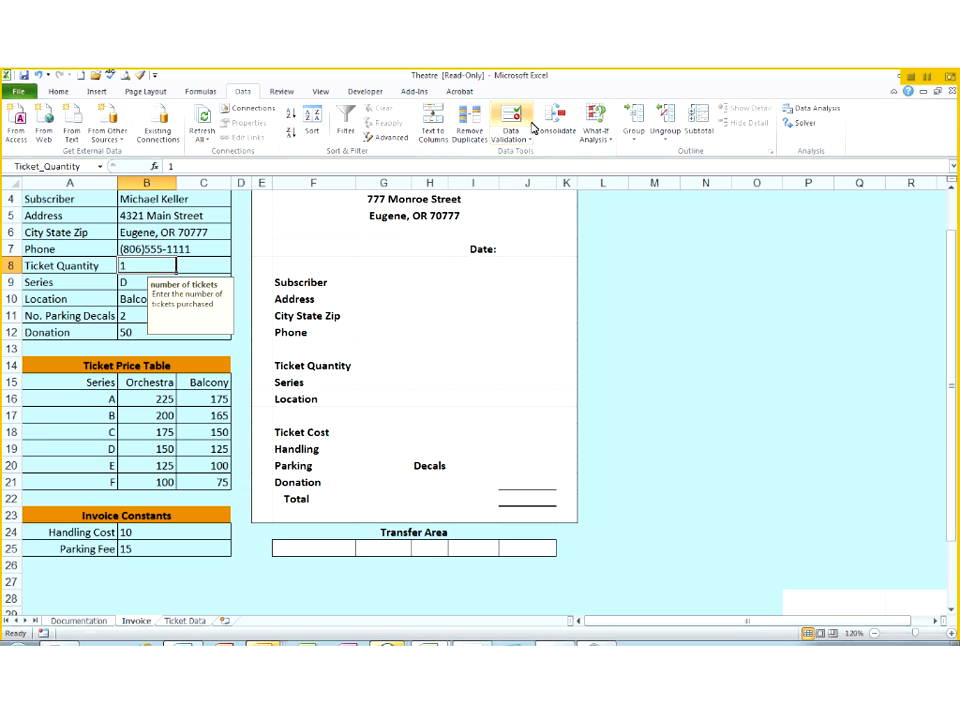
{"action": "left_click", "coordinate": [318, 92]}
{"action": "left_click", "coordinate": [285, 93]}
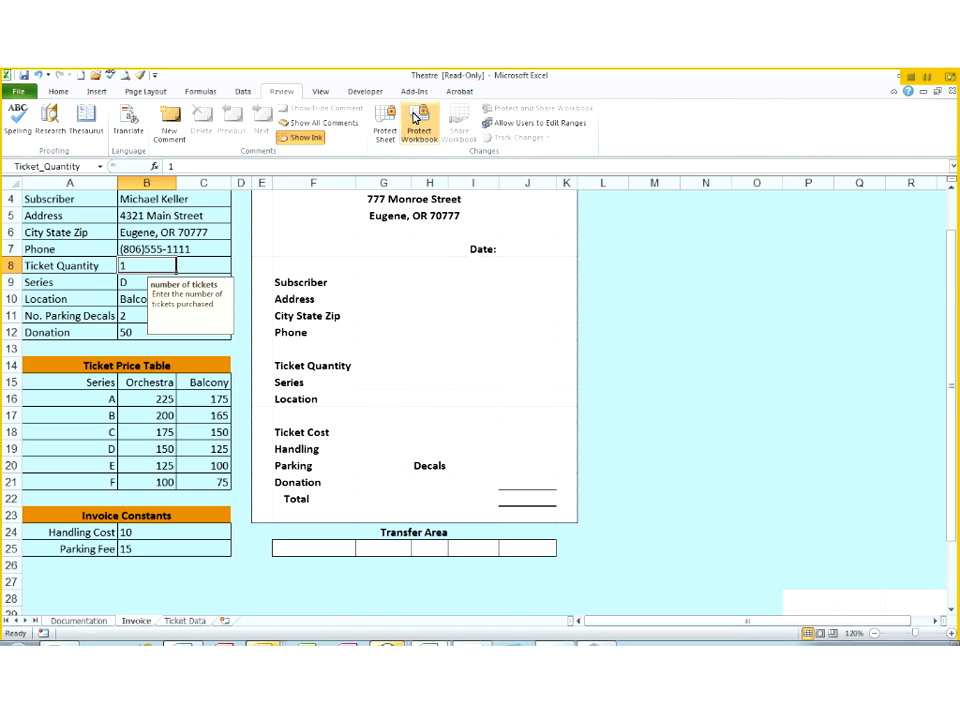
{"action": "left_click", "coordinate": [383, 122]}
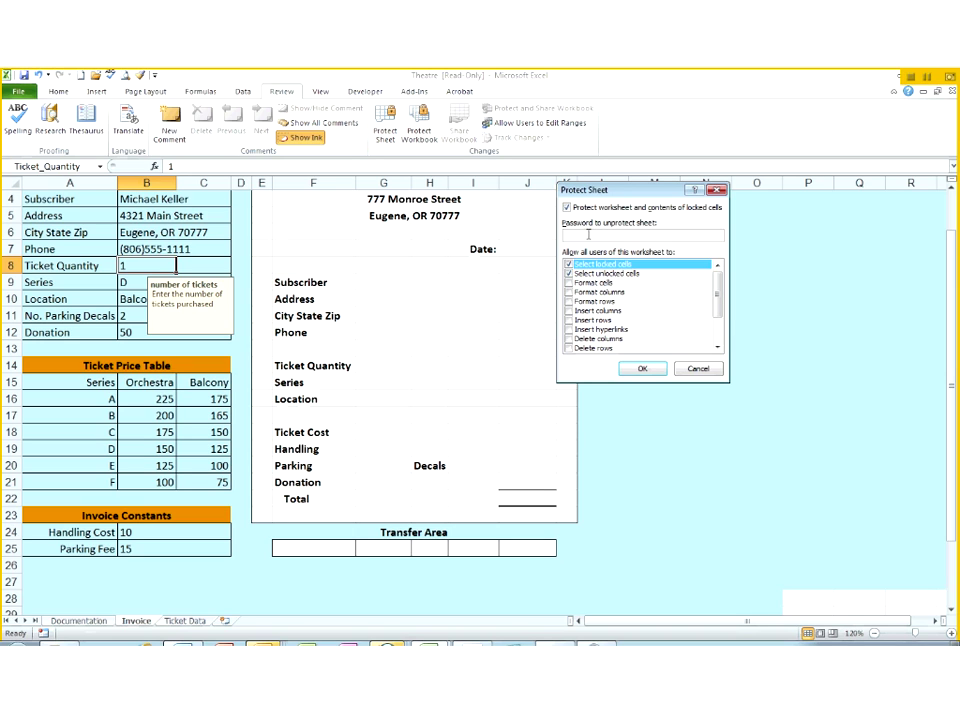
{"action": "left_click", "coordinate": [647, 370]}
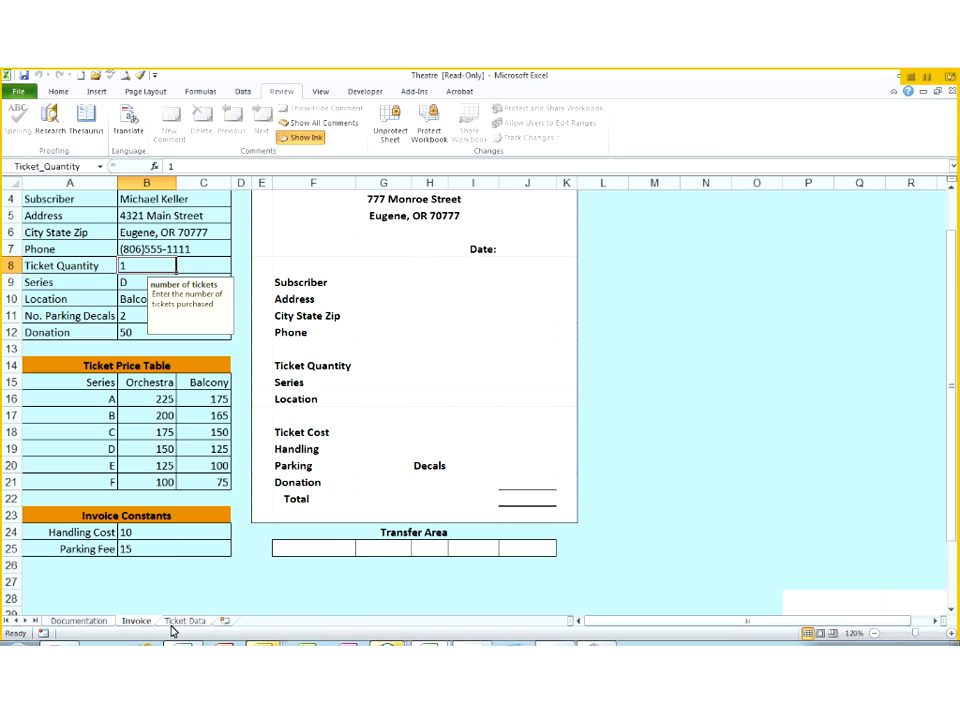
Step: Test the sheet protection by trying to edit the Address cell G10 and Ticket Quantity, and unprotect the sheet
{"action": "left_click", "coordinate": [447, 300]}
{"action": "double_click", "coordinate": [467, 311]}
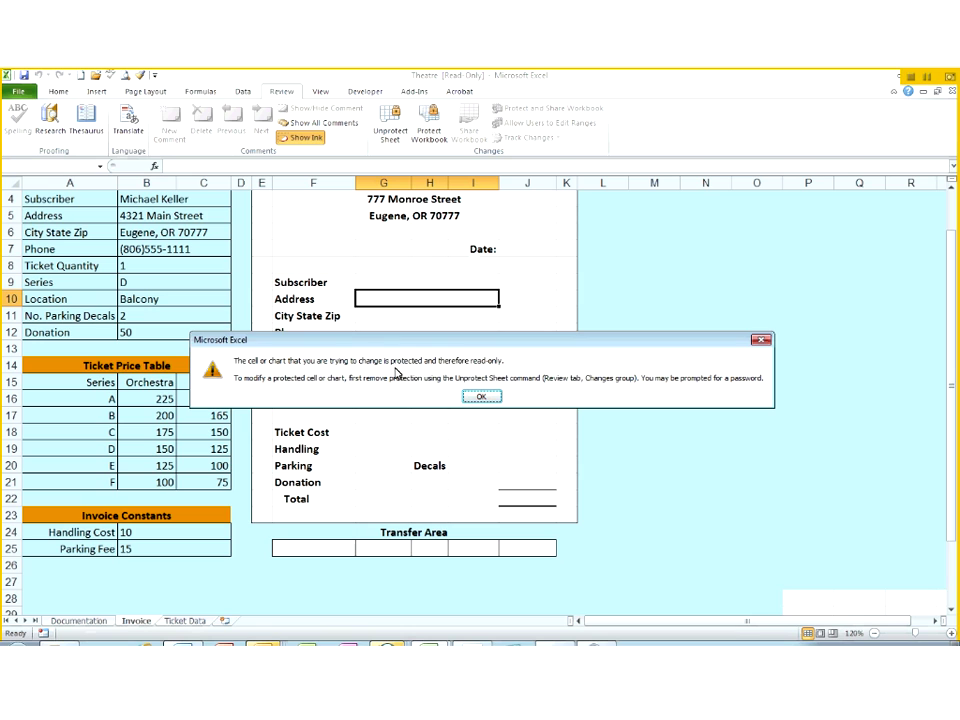
{"action": "left_click", "coordinate": [482, 398]}
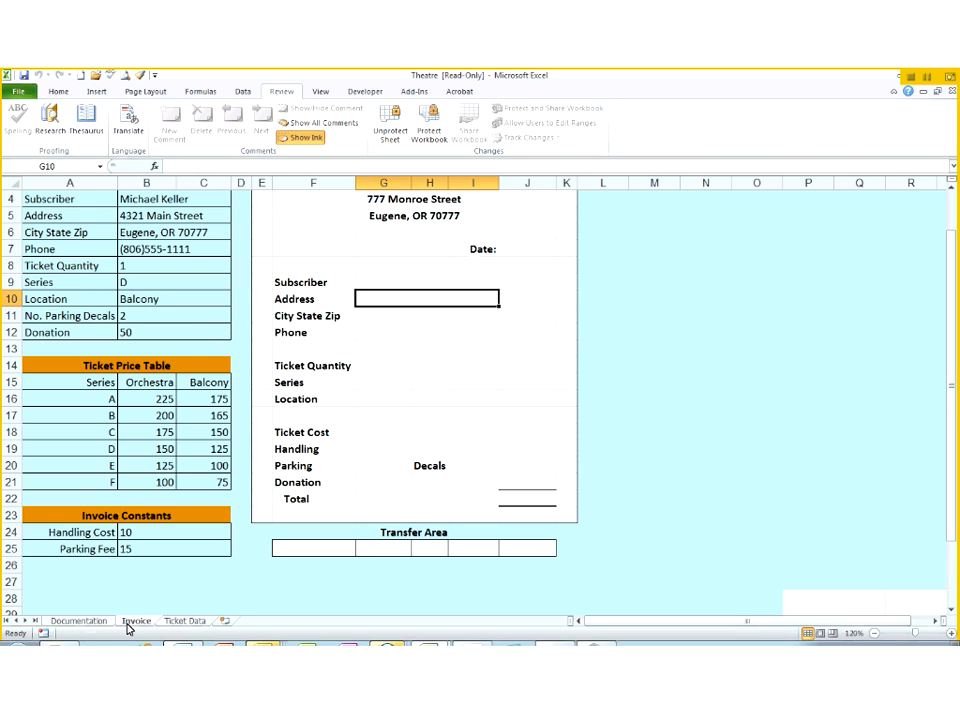
{"action": "left_click", "coordinate": [150, 266]}
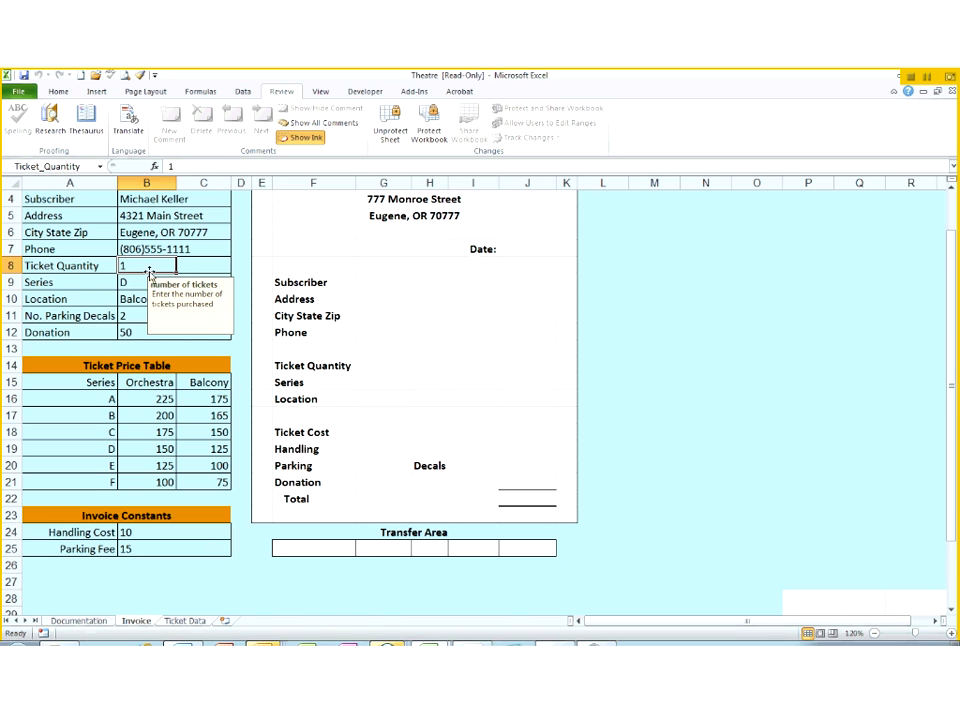
{"action": "double_click", "coordinate": [155, 271]}
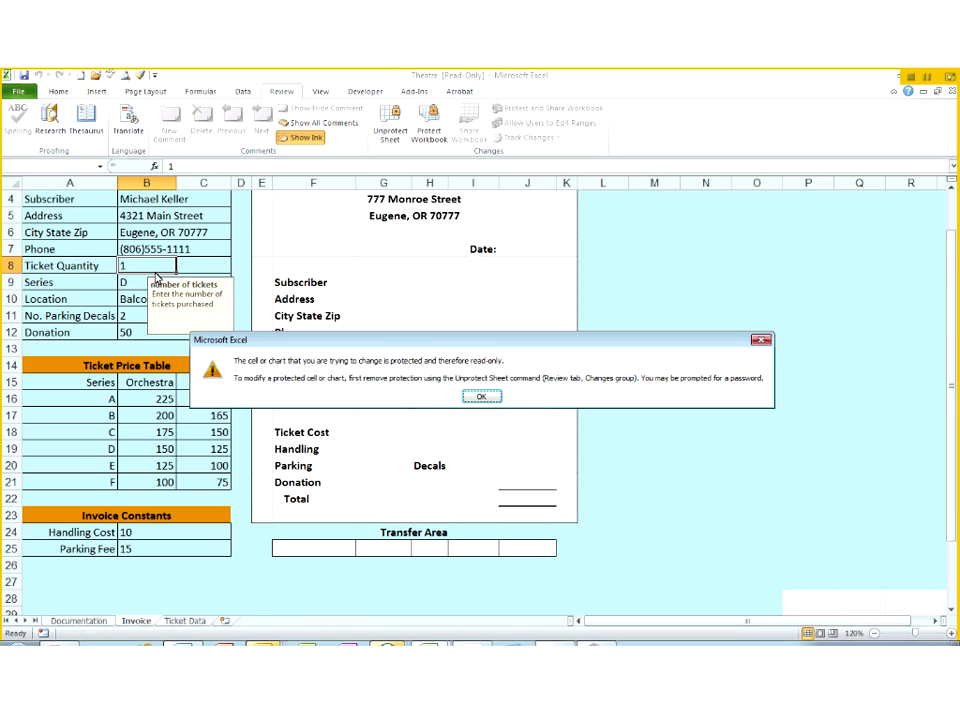
{"action": "left_click", "coordinate": [479, 399]}
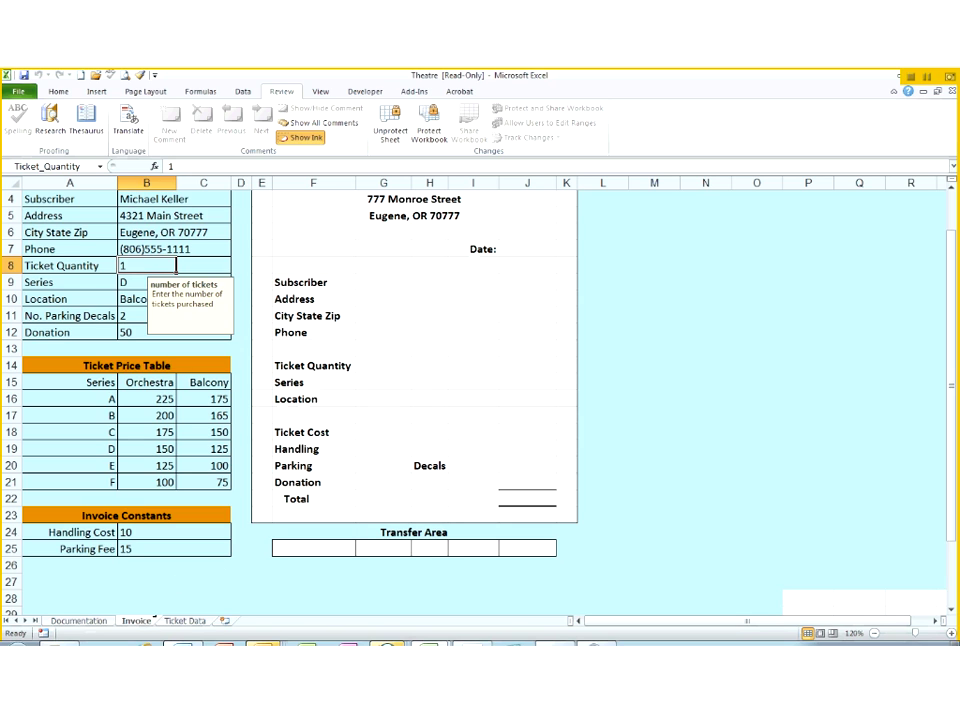
{"action": "left_click", "coordinate": [389, 118]}
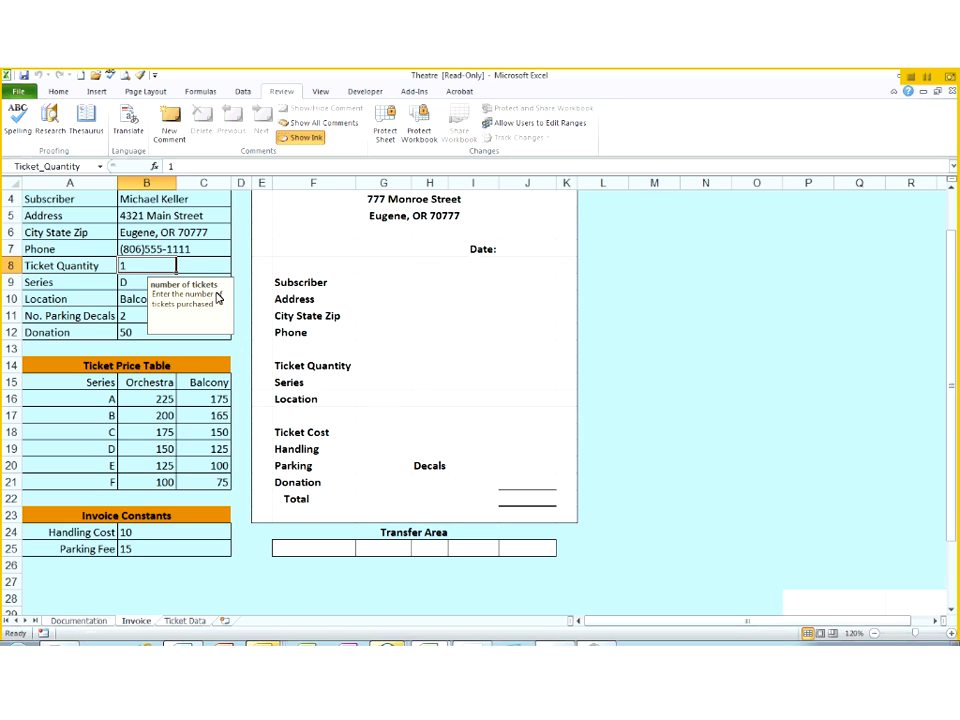
Step: Unlock cells B8:B12, from Ticket Quantity to Donation, and recheck the Donation cell's format settings
{"action": "left_click", "coordinate": [137, 265]}
{"action": "left_click_drag", "start_coordinate": [136, 265], "coordinate": [138, 328]}
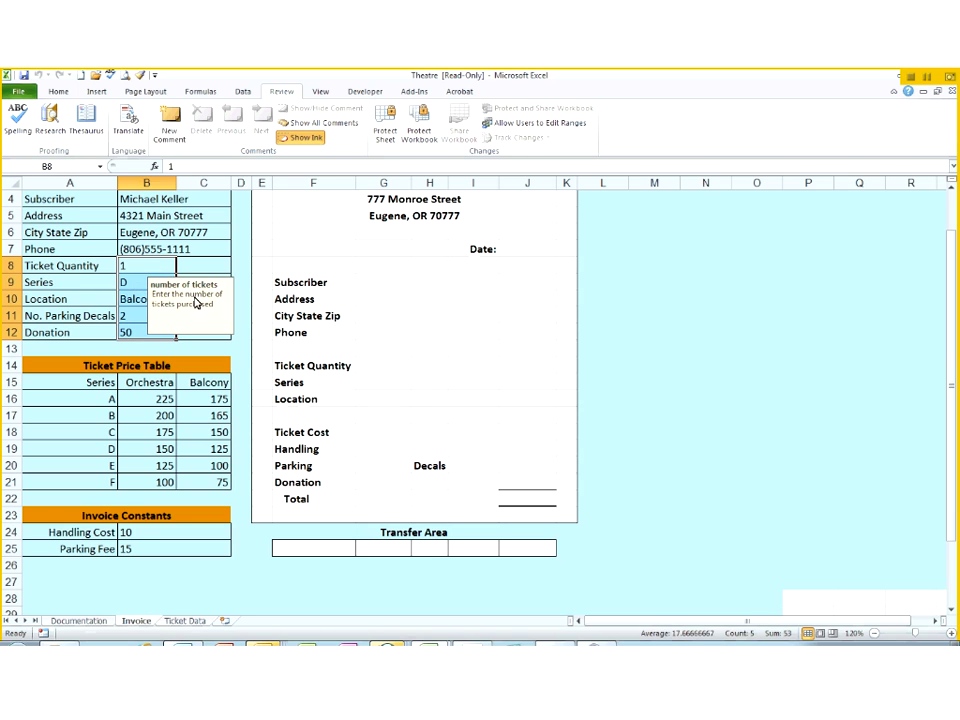
{"action": "right_click", "coordinate": [153, 265]}
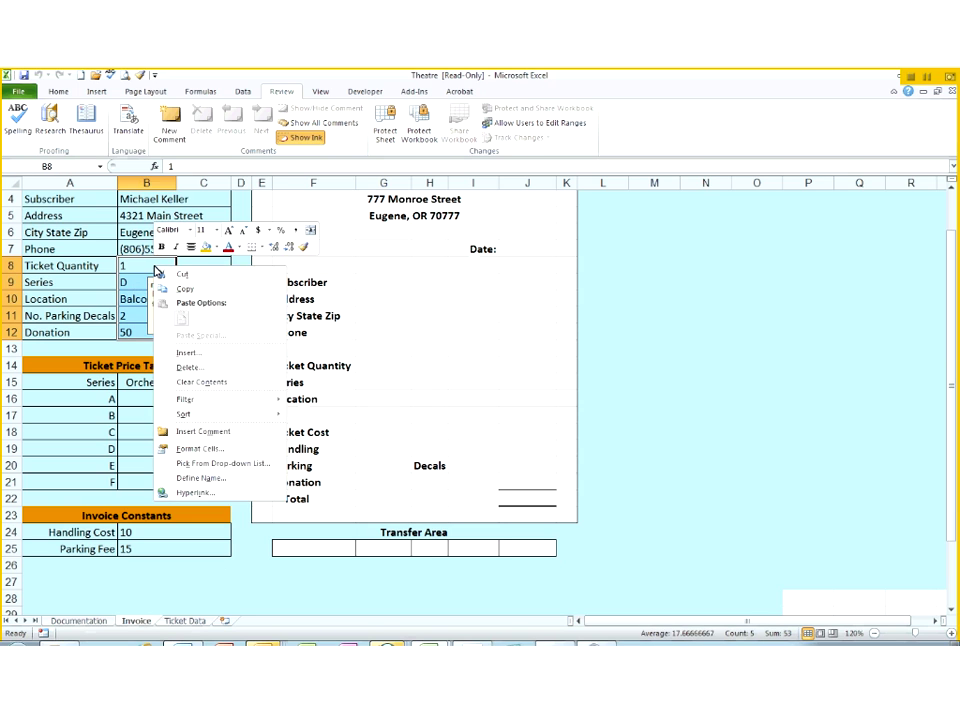
{"action": "left_click", "coordinate": [223, 456]}
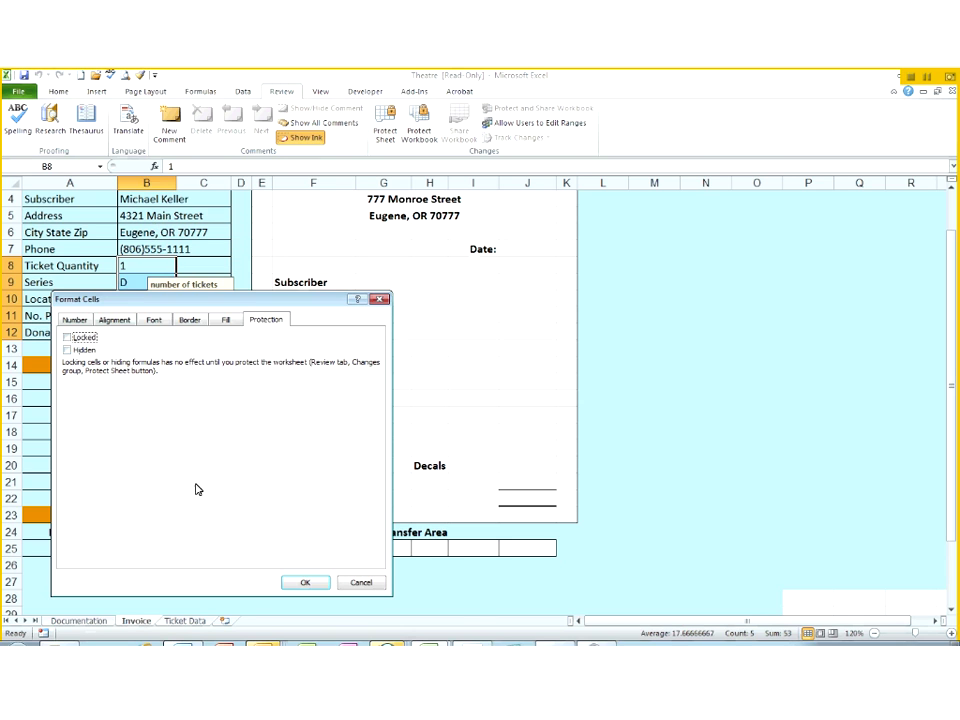
{"action": "left_click", "coordinate": [305, 582]}
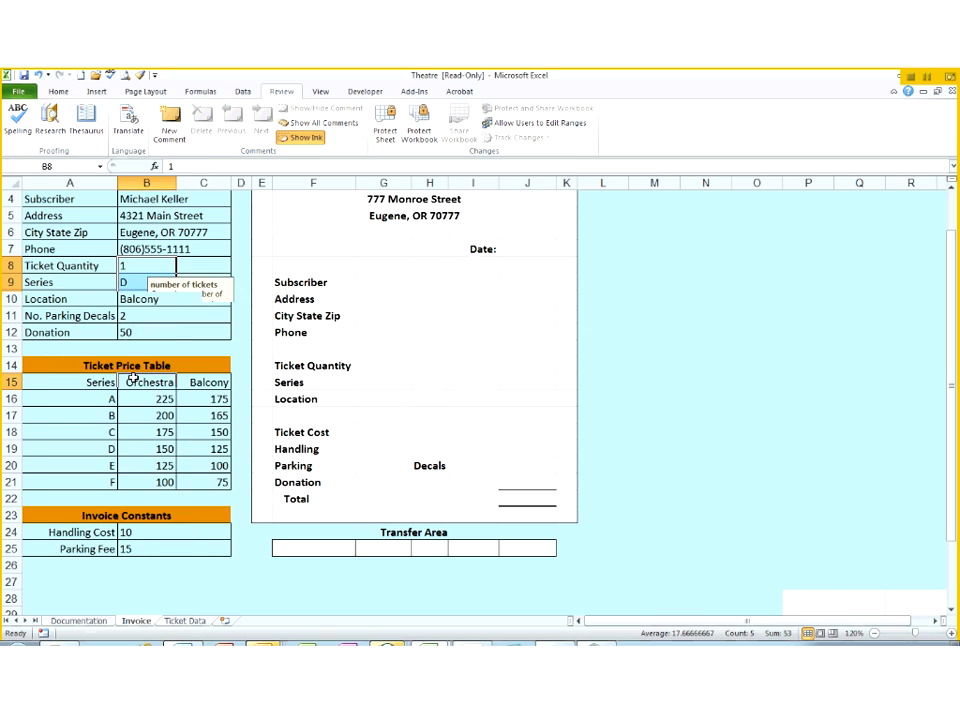
{"action": "left_click", "coordinate": [128, 332]}
{"action": "right_click", "coordinate": [128, 333]}
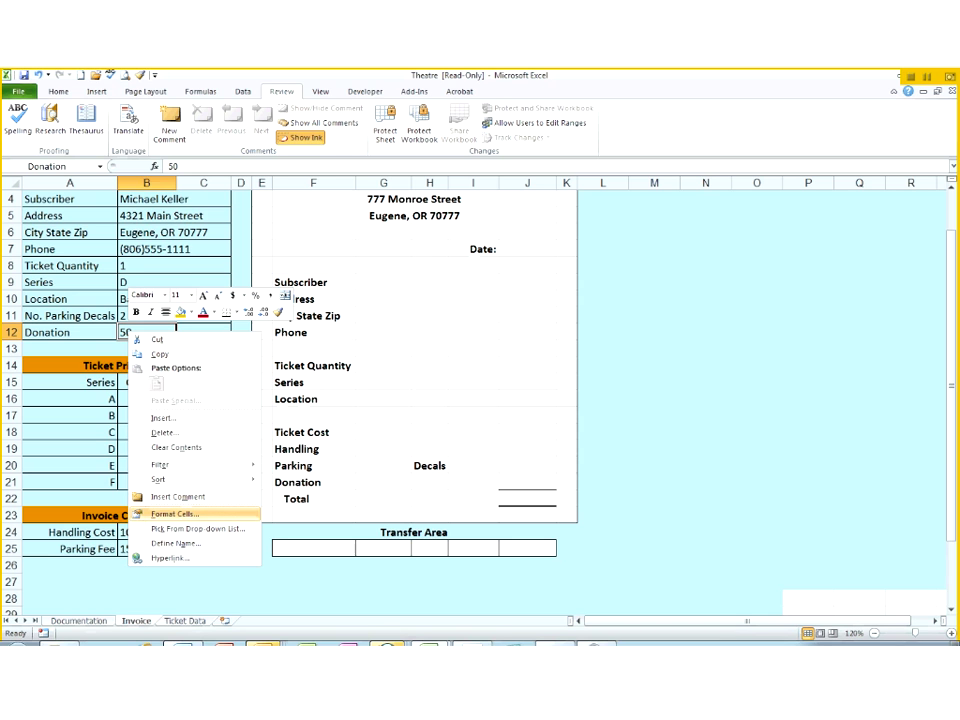
{"action": "left_click", "coordinate": [170, 513]}
{"action": "left_click", "coordinate": [336, 625]}
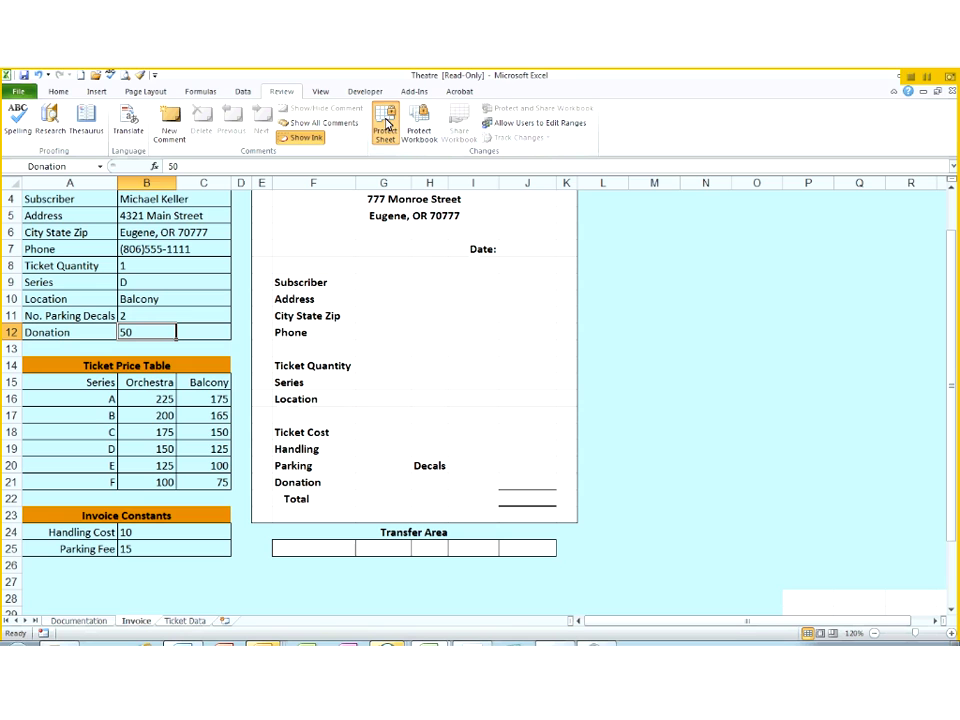
Step: Protect the Invoice sheet again without a password and test it by setting Ticket Quantity to 2
{"action": "left_click", "coordinate": [386, 124]}
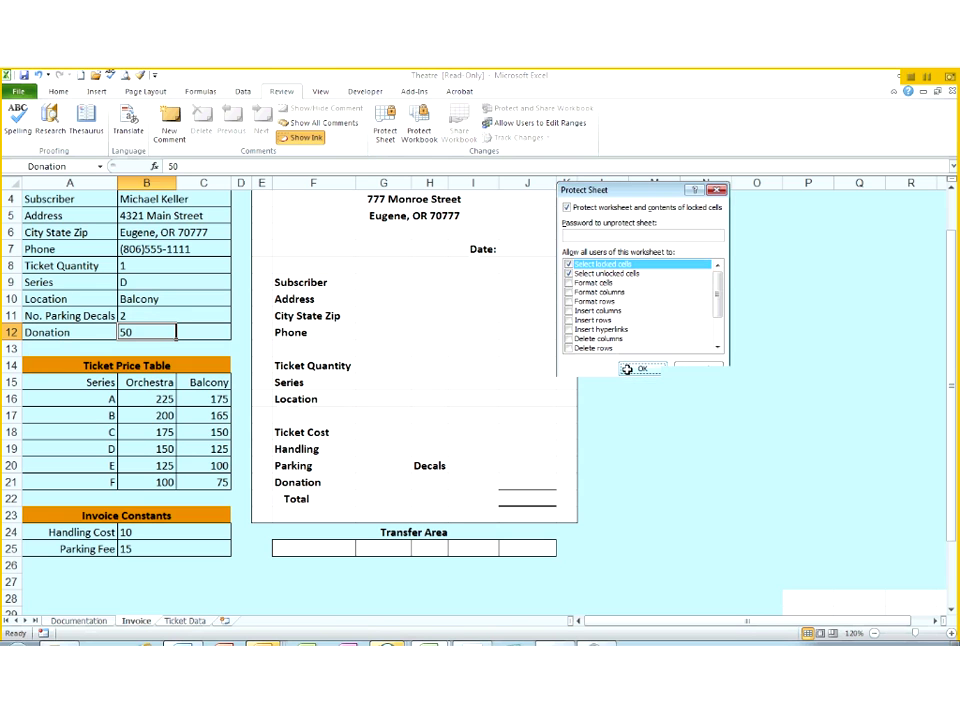
{"action": "left_click", "coordinate": [627, 369]}
{"action": "left_click", "coordinate": [150, 266]}
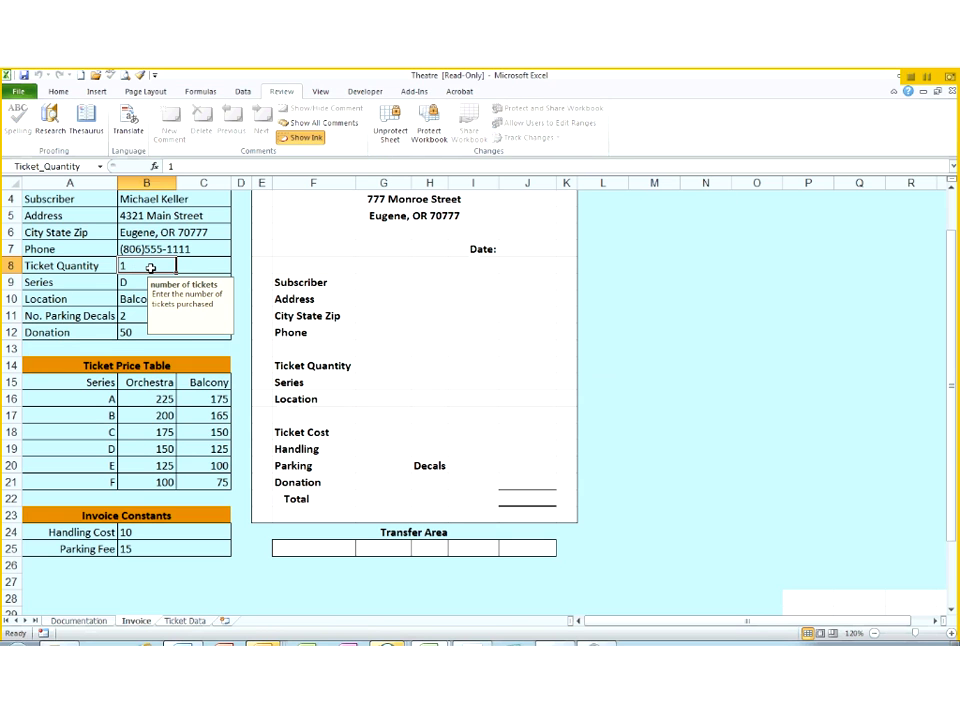
{"action": "type", "text": "2"}
{"action": "key", "text": "Return"}
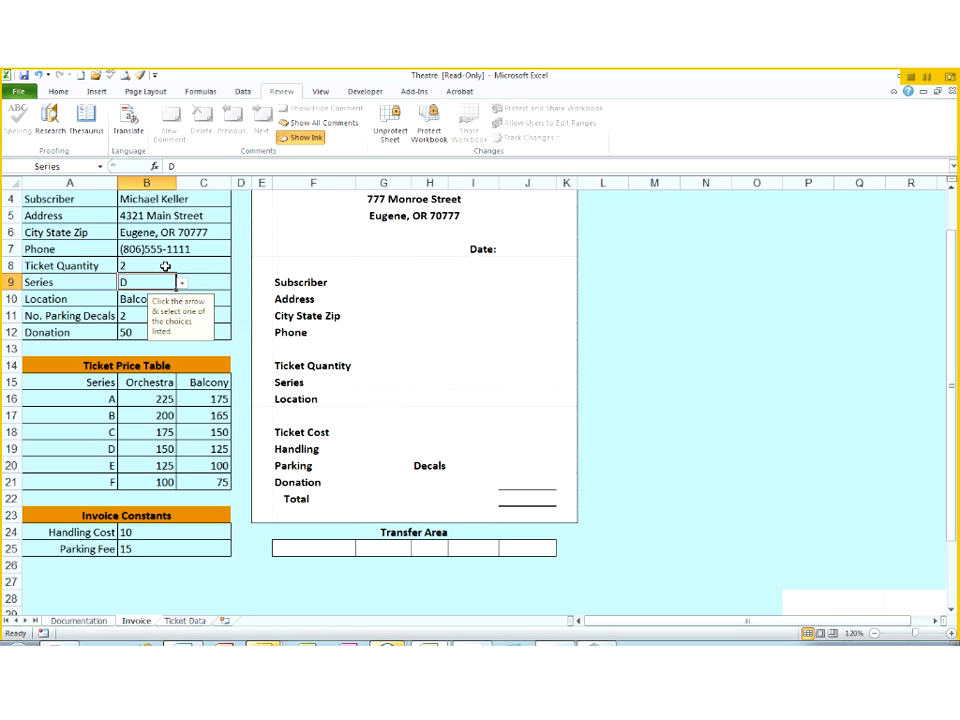
{"action": "key", "text": "Up"}
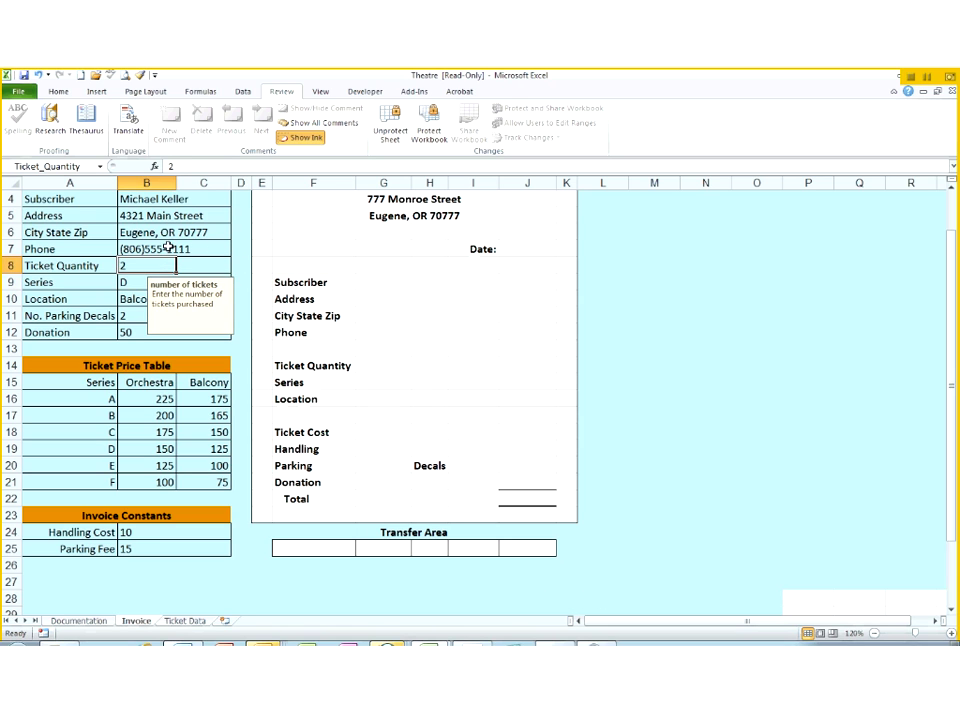
Step: Select the Invoice Data heading in A2 and remove the sheet protection
{"action": "left_click", "coordinate": [143, 199]}
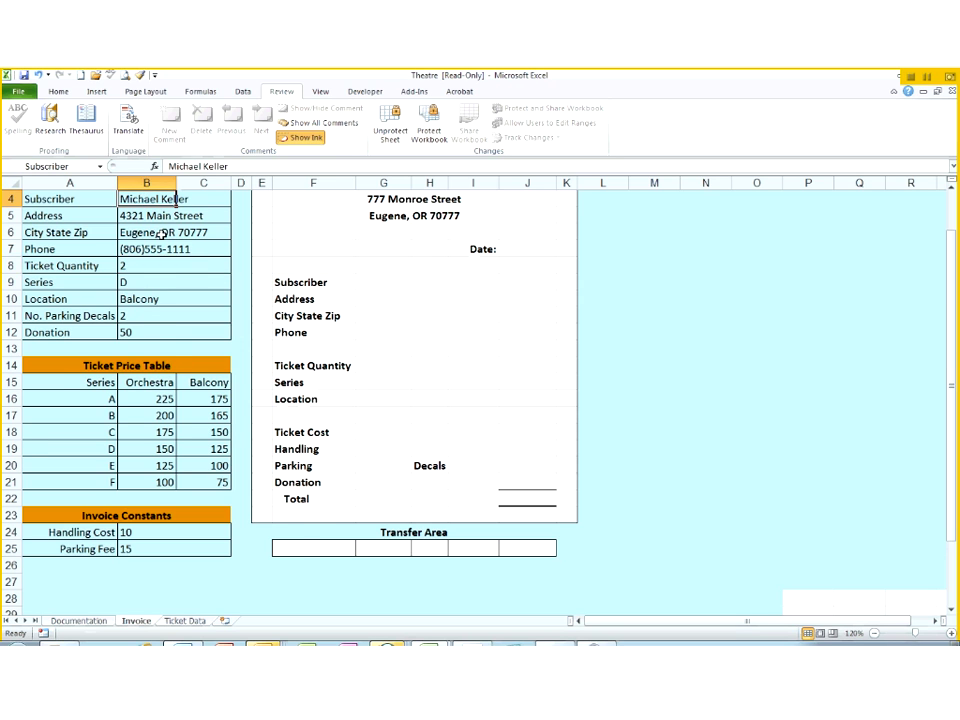
{"action": "scroll", "coordinate": [129, 297], "scroll_direction": "up", "scroll_amount": 1}
{"action": "left_click", "coordinate": [131, 205]}
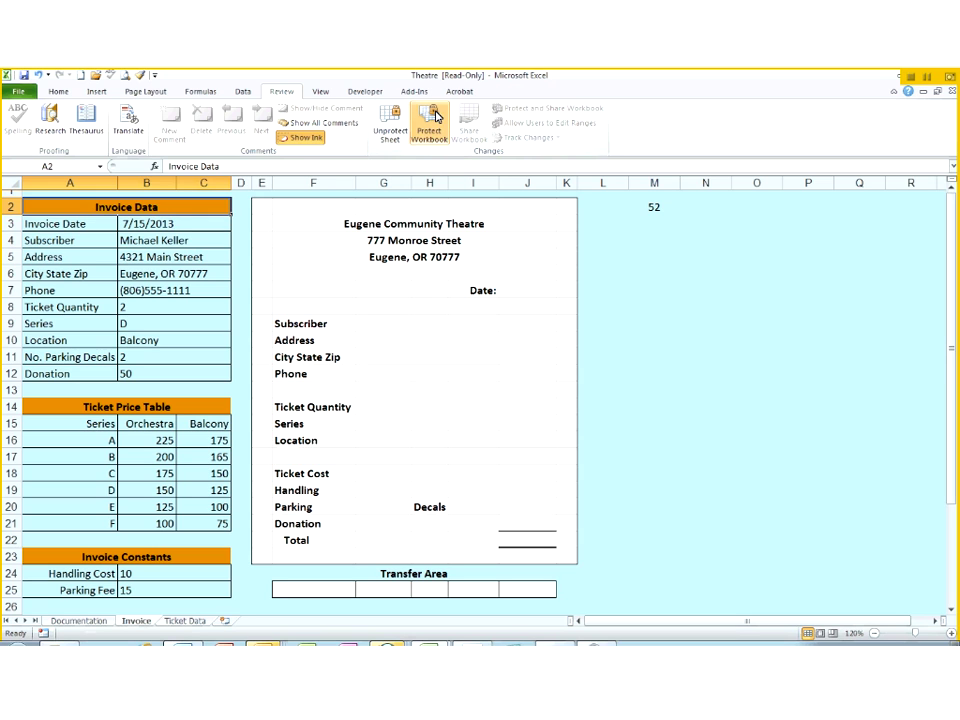
{"action": "left_click", "coordinate": [386, 130]}
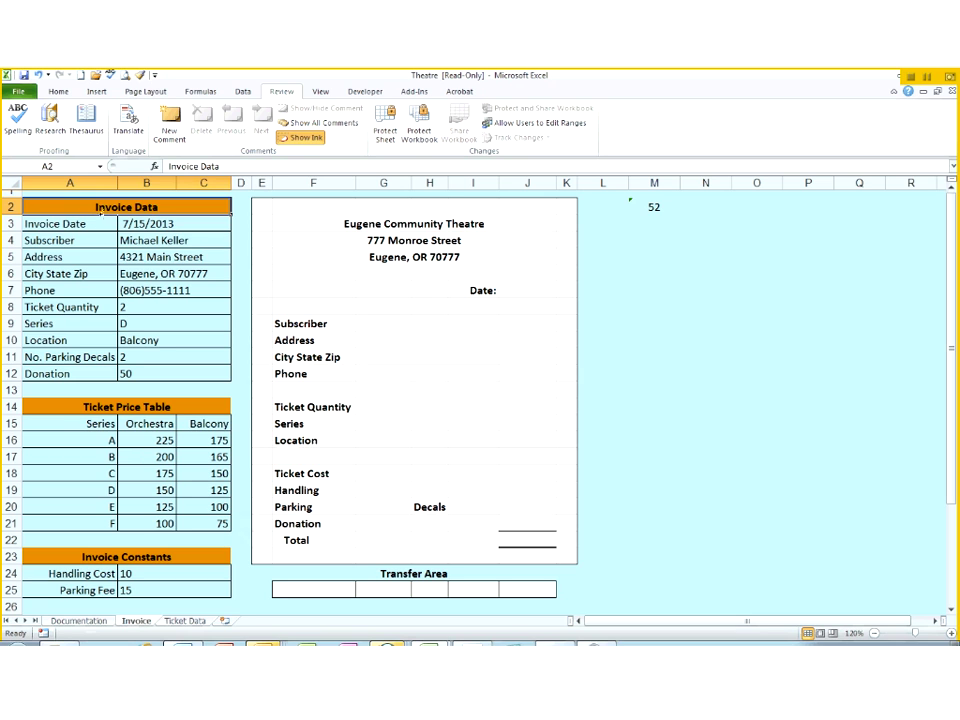
Step: Add the comment "Enter all data for this order form in cells B3: B11" to the Invoice Data heading and display it
{"action": "left_click", "coordinate": [172, 131]}
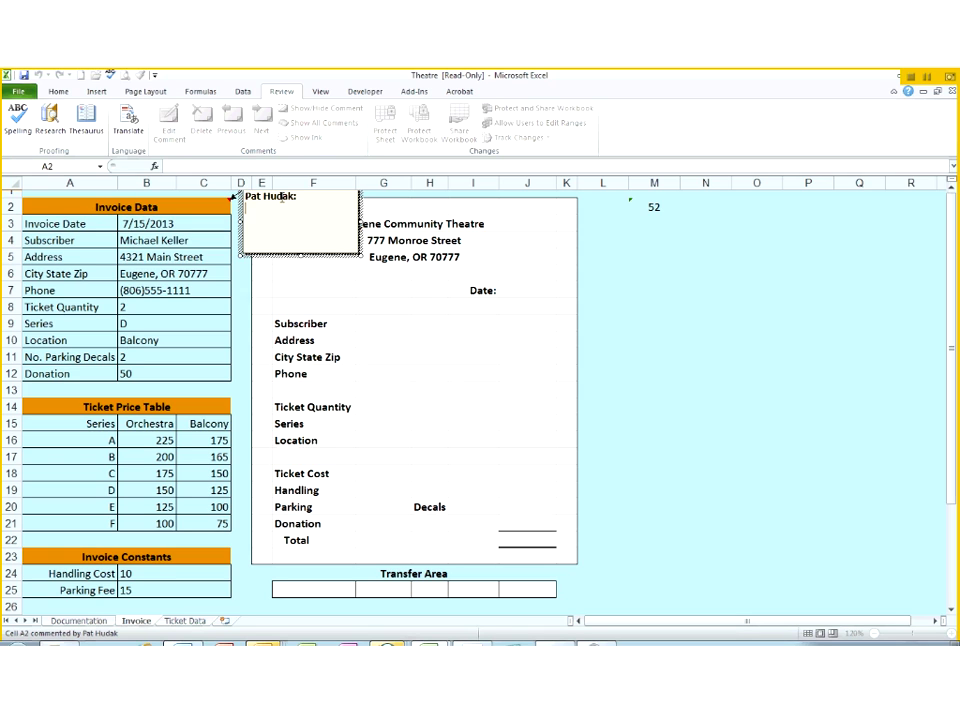
{"action": "type", "text": "Enter all dat"}
{"action": "type", "text": "a"}
{"action": "type", "text": " for"}
{"action": "type", "text": " th"}
{"action": "type", "text": "is order form "}
{"action": "type", "text": "in"}
{"action": "type", "text": " ce"}
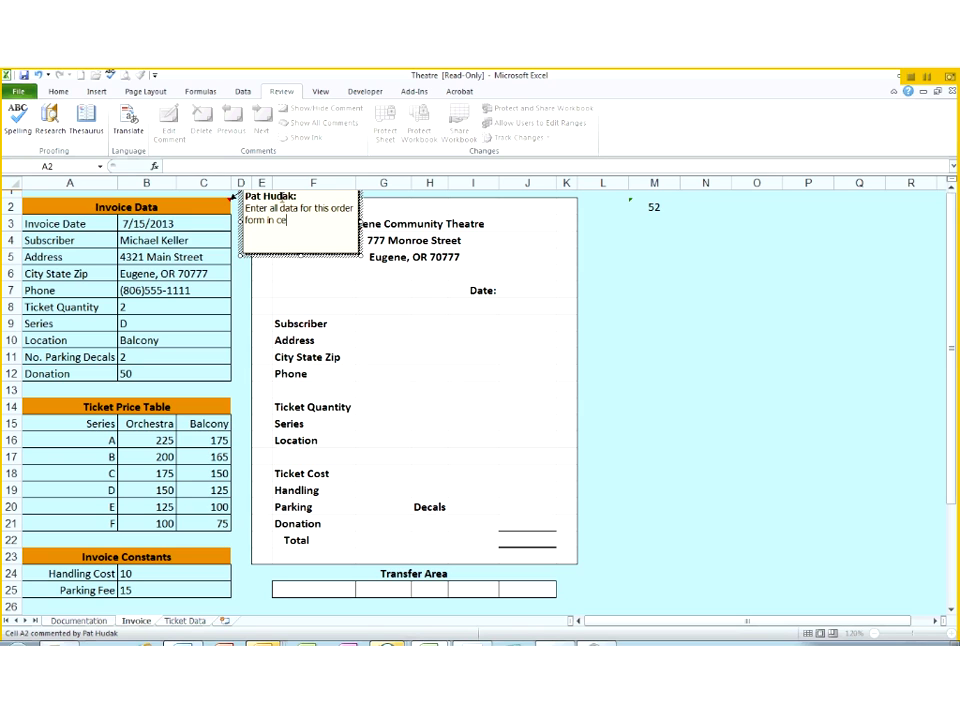
{"action": "type", "text": "lls B3: B11"}
{"action": "left_click", "coordinate": [712, 357]}
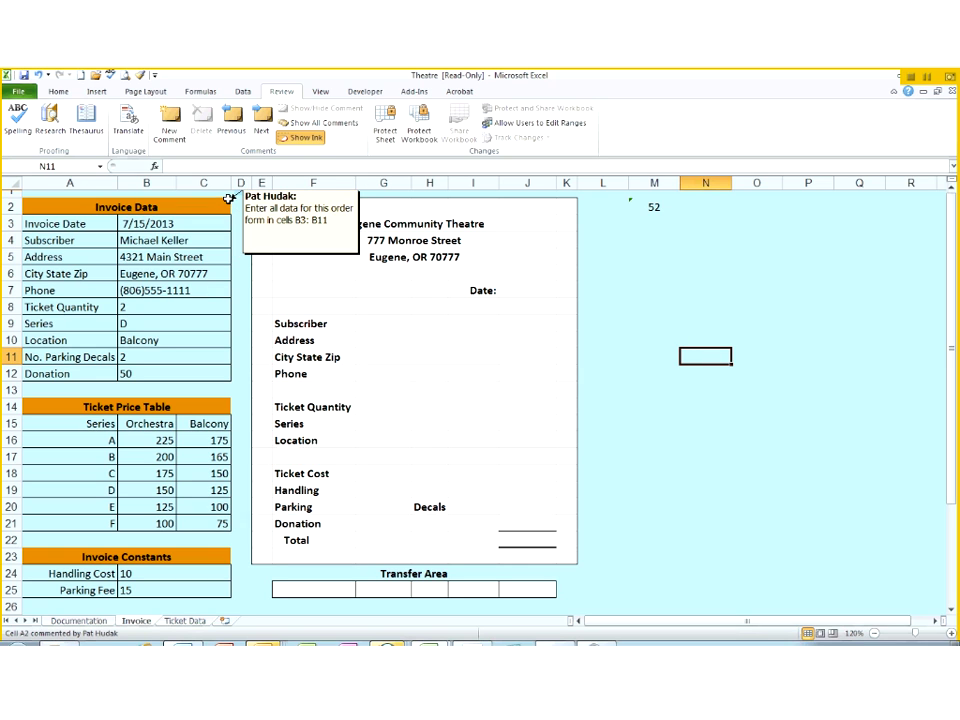
{"action": "mouse_move", "coordinate": [228, 199]}
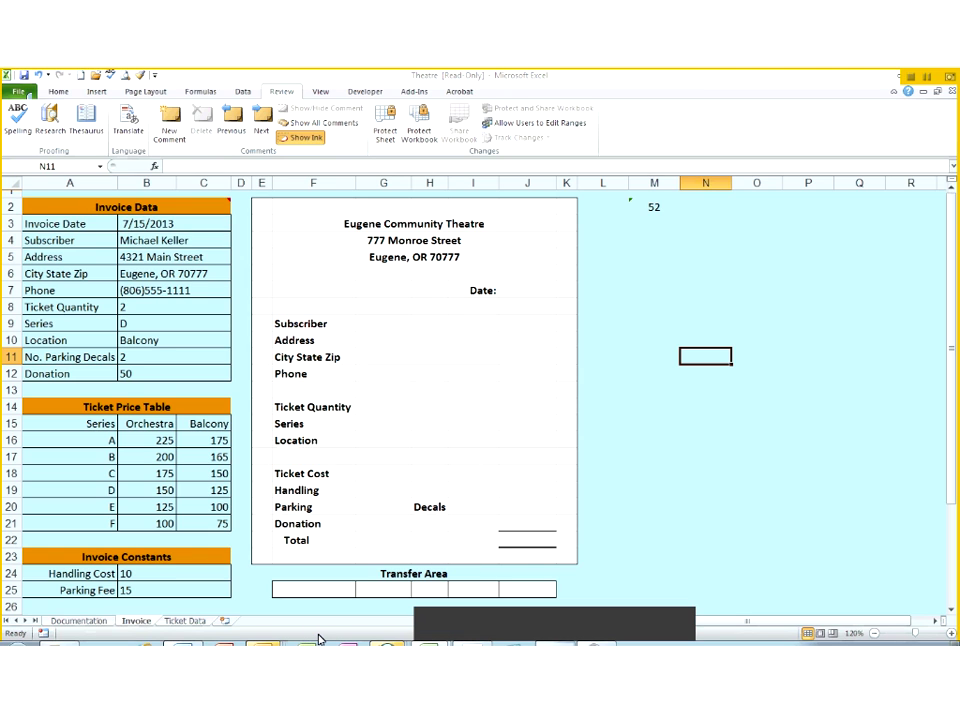
{"action": "left_click", "coordinate": [222, 215]}
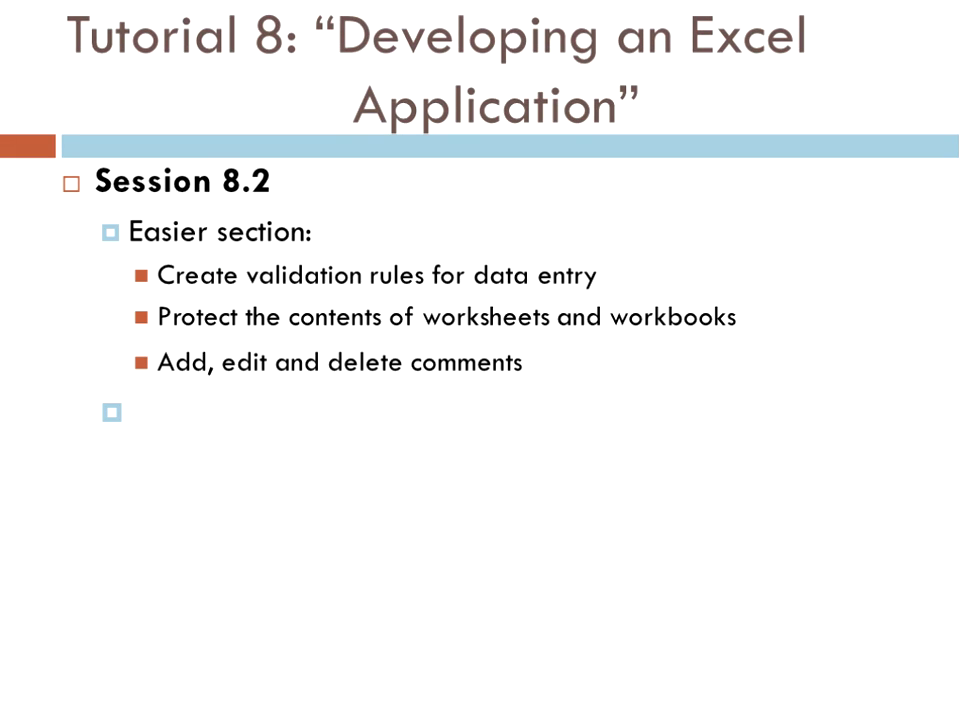
{"action": "key", "text": "Right"}
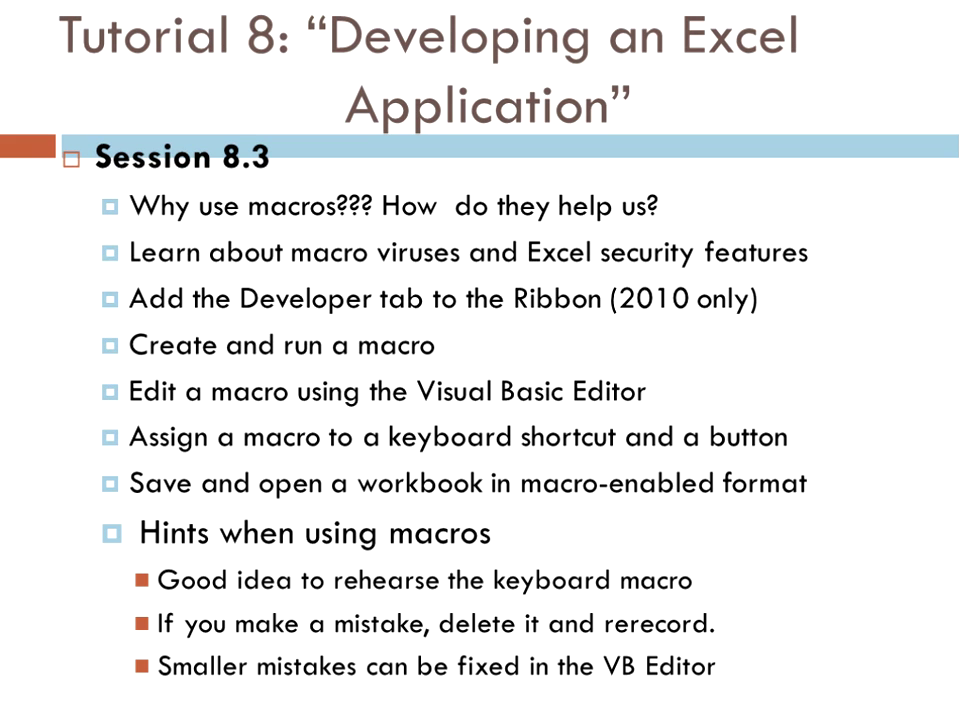
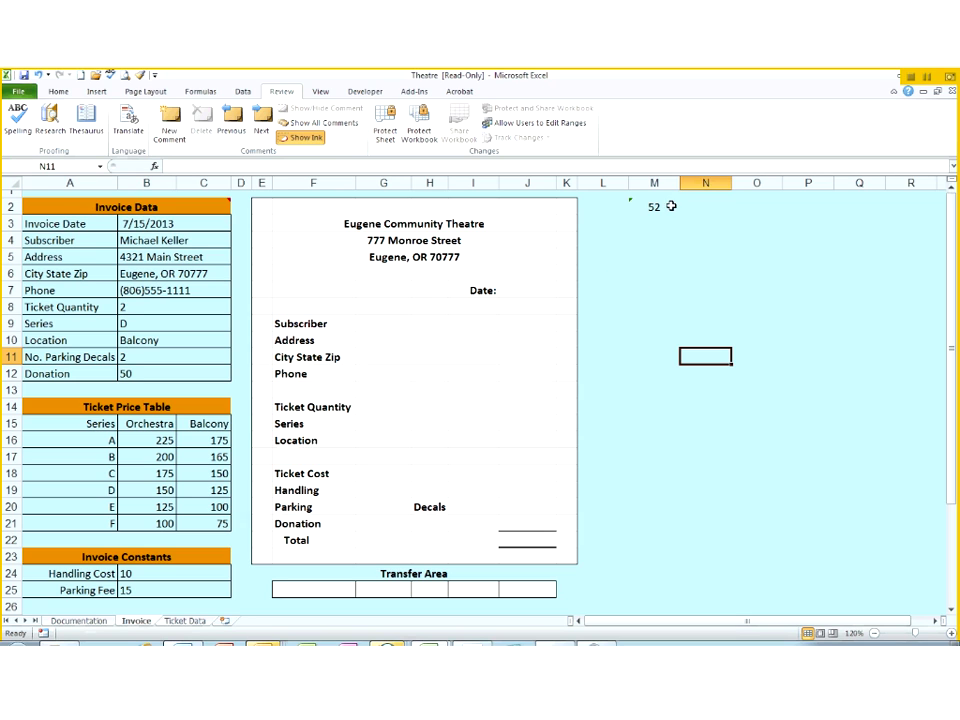
Step: Examine the Trust Center macro settings, including the option to disable all macros with notification, and leave the Excel options
{"action": "left_click", "coordinate": [20, 92]}
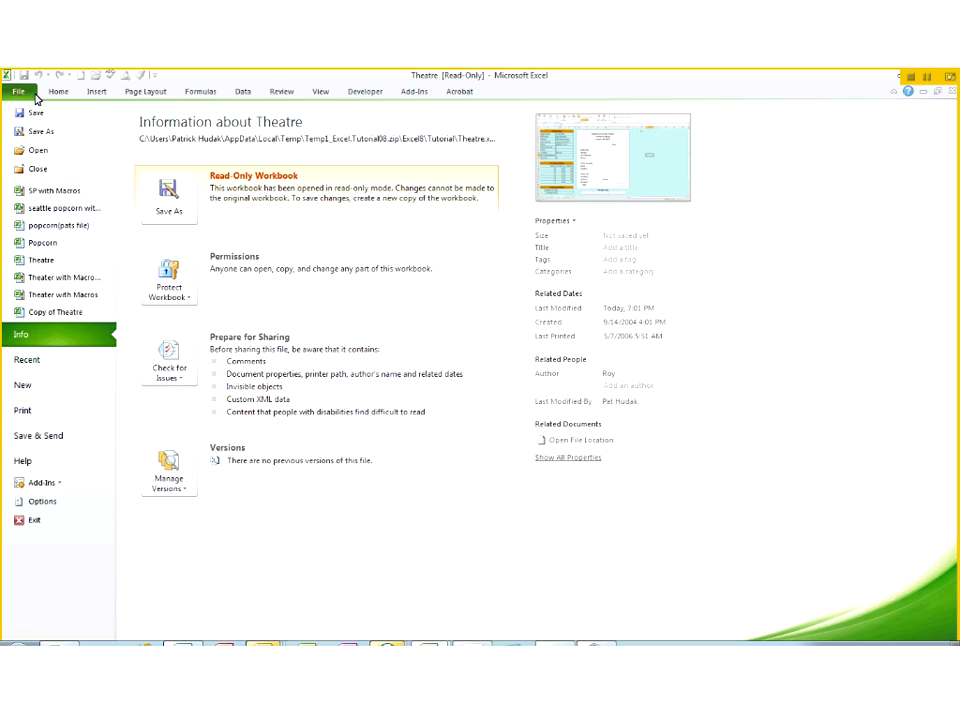
{"action": "left_click", "coordinate": [35, 502]}
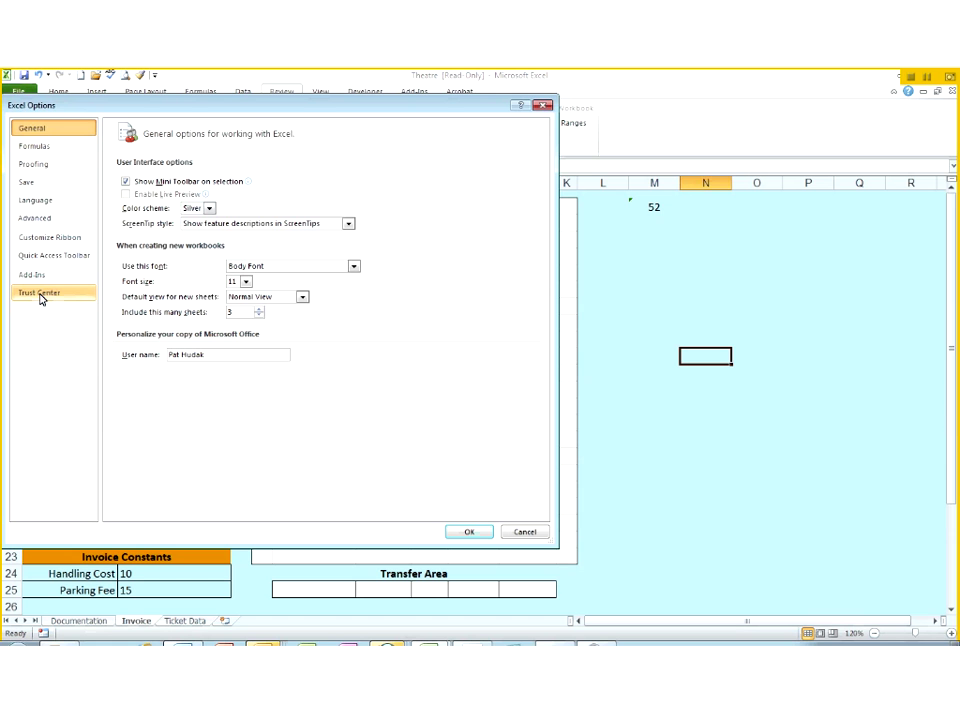
{"action": "left_click", "coordinate": [38, 293]}
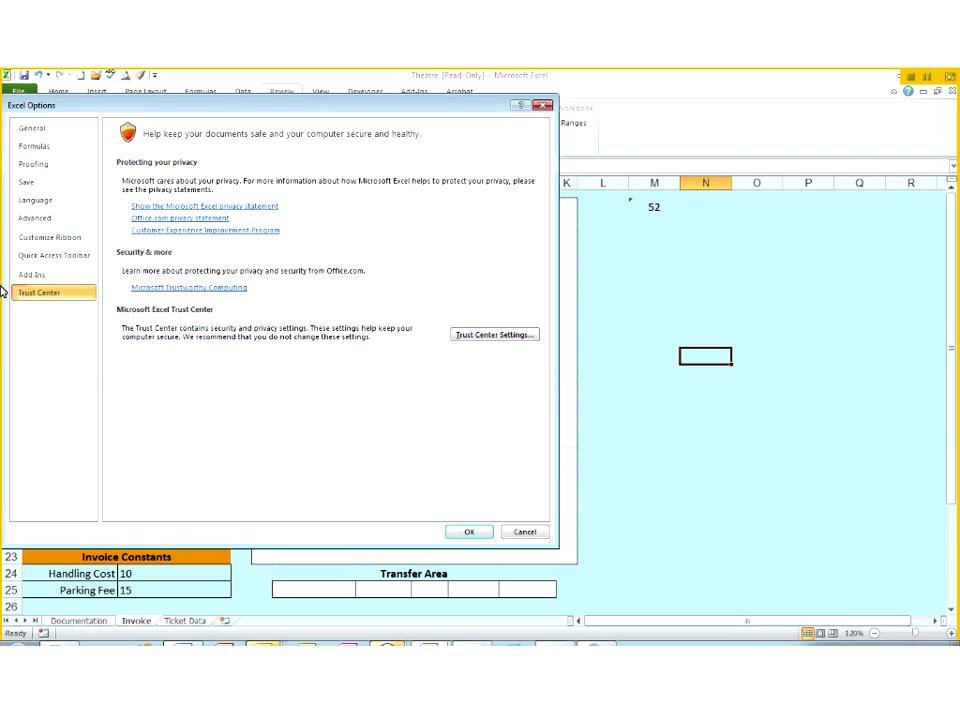
{"action": "left_click", "coordinate": [486, 336]}
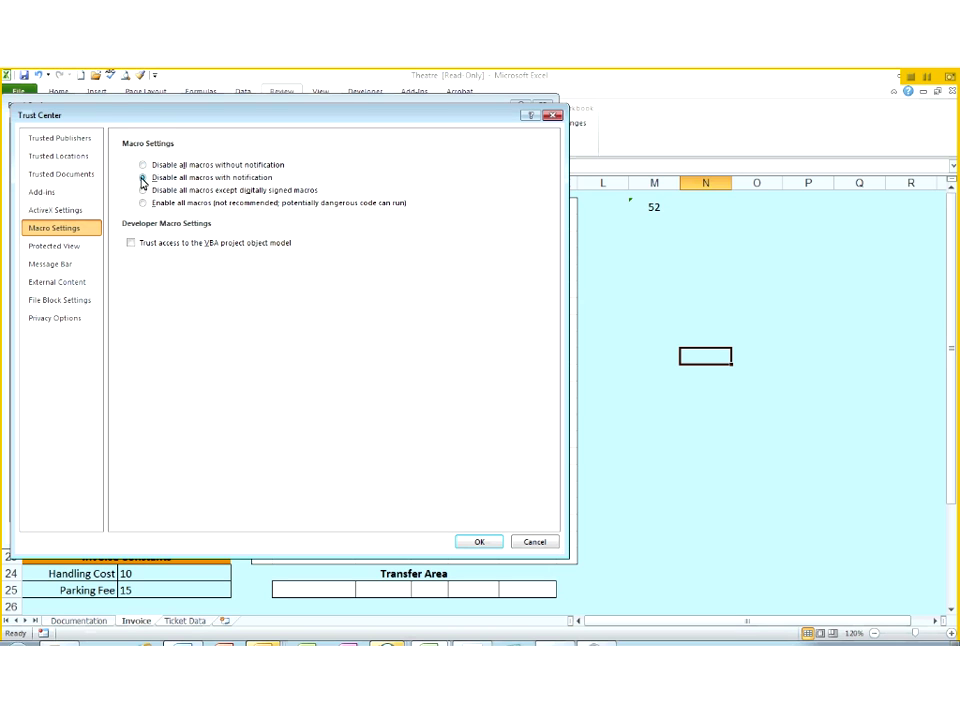
{"action": "left_click", "coordinate": [487, 543]}
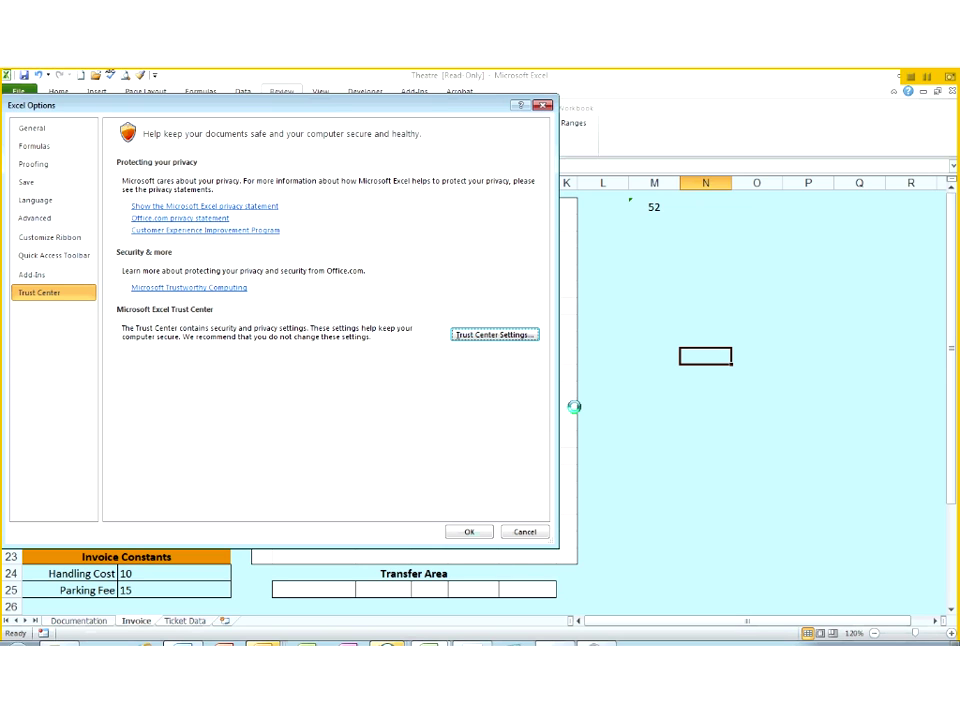
{"action": "left_click", "coordinate": [525, 532]}
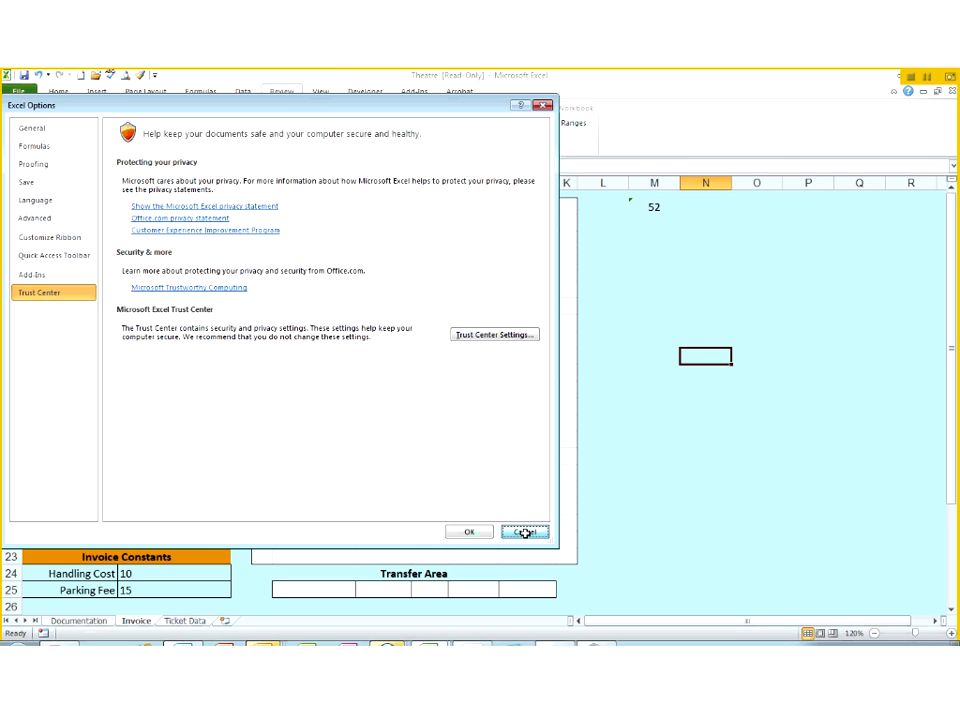
Step: Turn the Developer tab off and back on in the ribbon customization options and accept them
{"action": "left_click", "coordinate": [364, 92]}
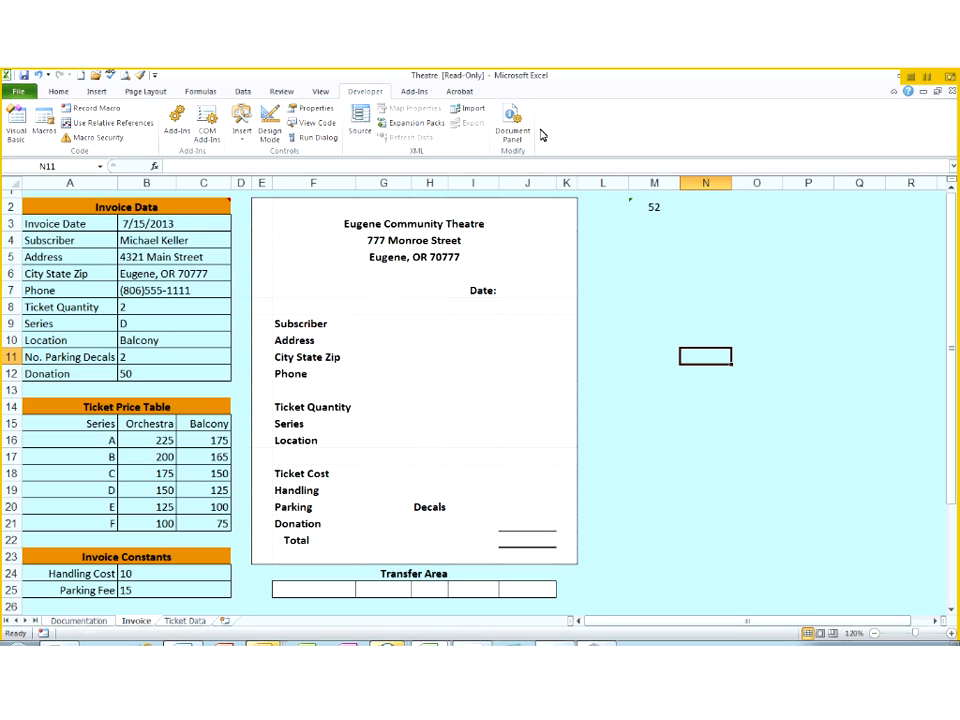
{"action": "left_click", "coordinate": [18, 92]}
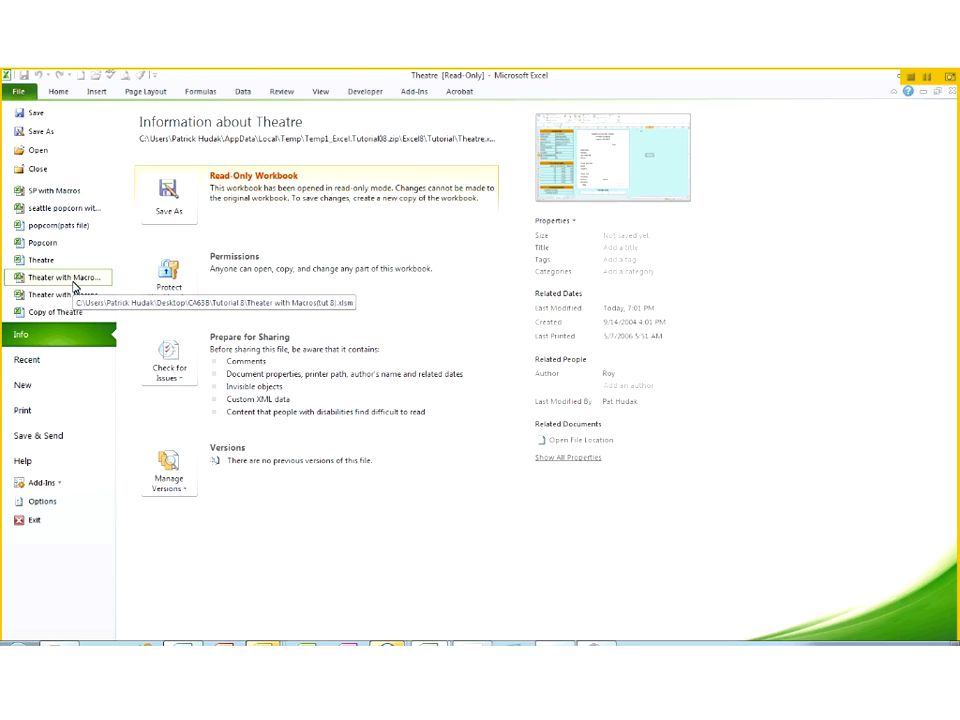
{"action": "left_click", "coordinate": [45, 501]}
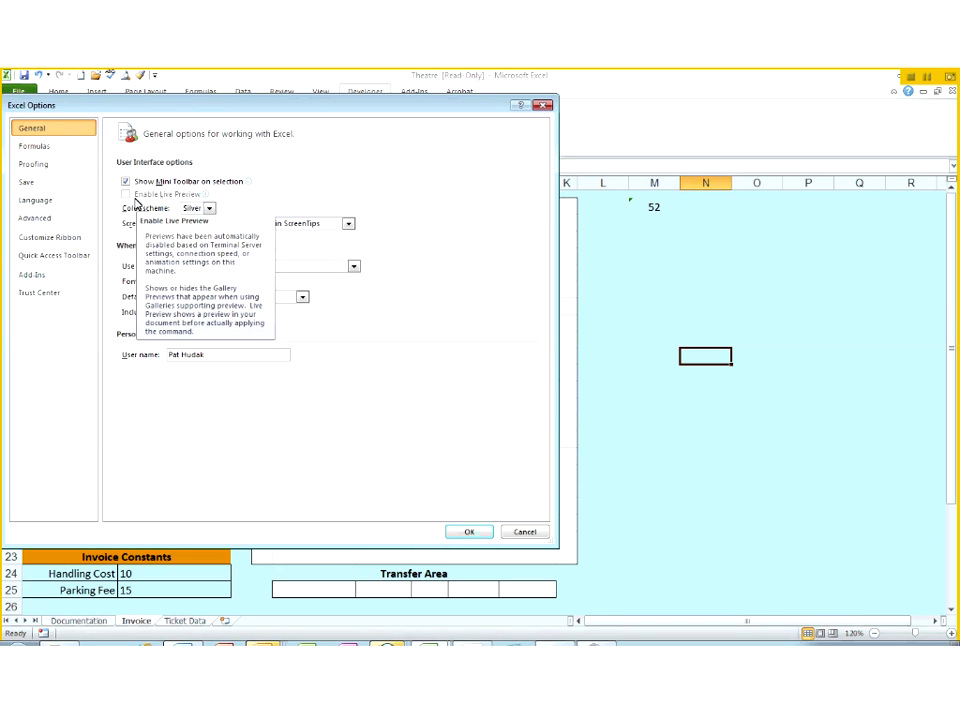
{"action": "left_click", "coordinate": [33, 246]}
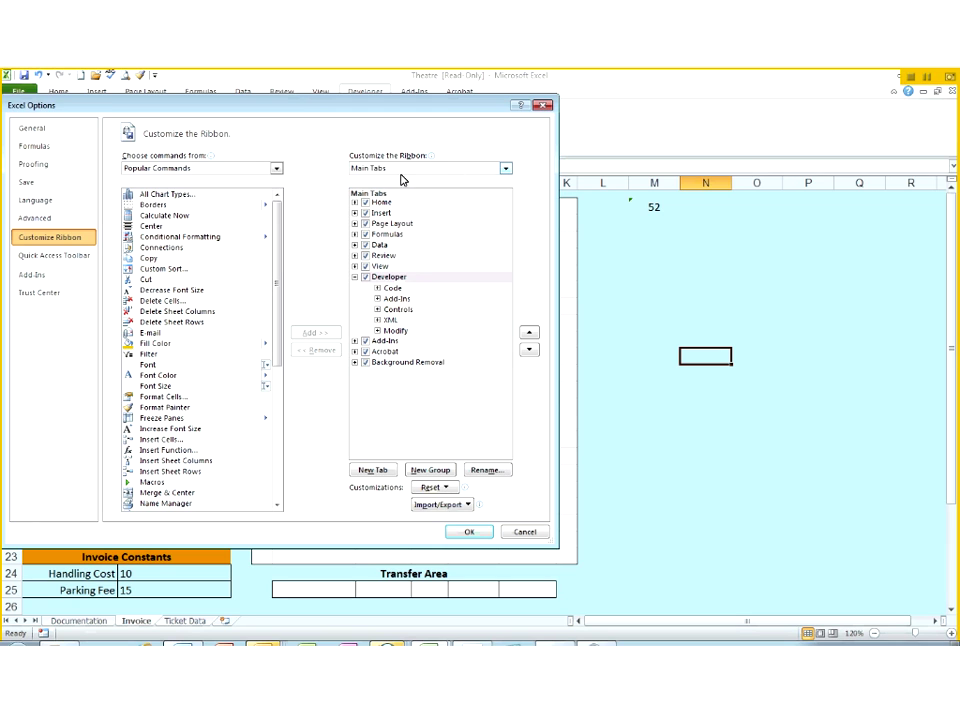
{"action": "left_click", "coordinate": [366, 279]}
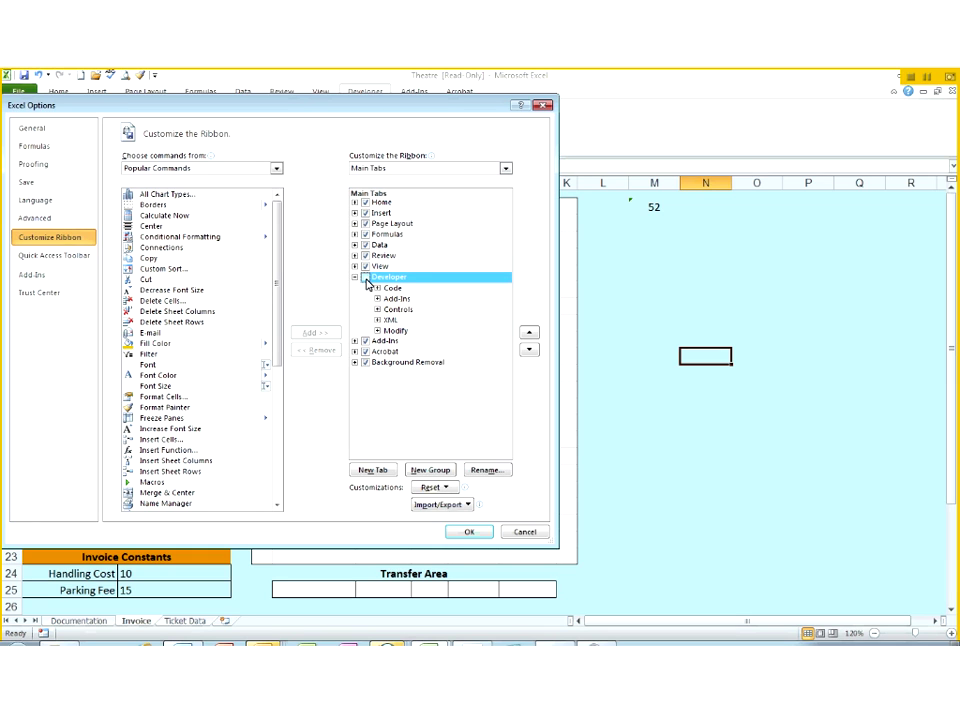
{"action": "left_click", "coordinate": [366, 279]}
{"action": "left_click", "coordinate": [462, 530]}
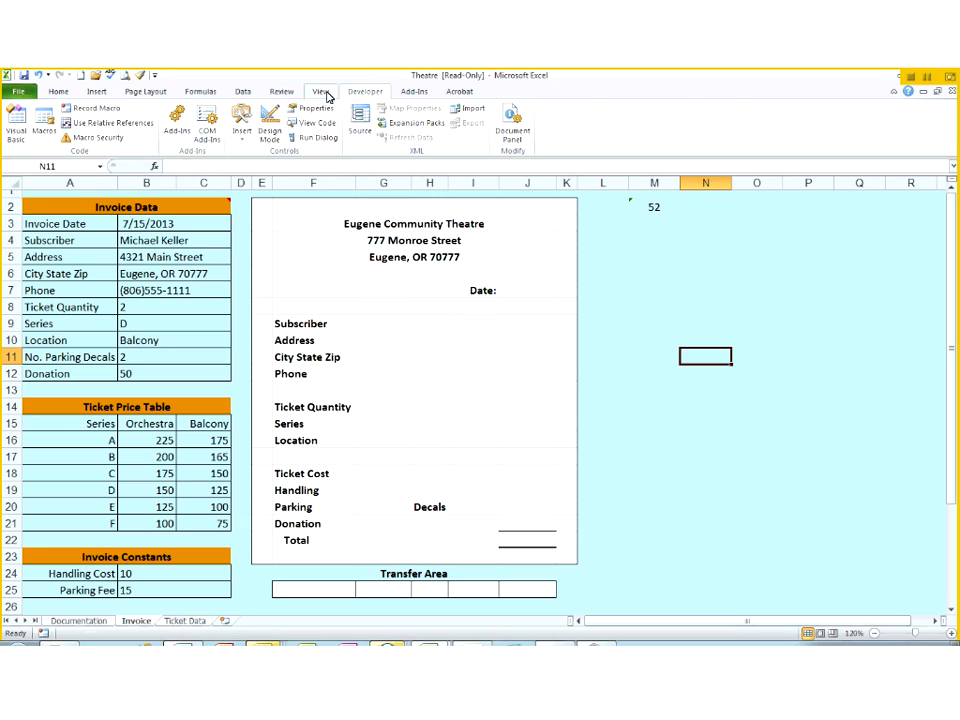
Step: Switch to the Theater with Macros(tut 8) workbook and run the Create PDF macro on its Invoice sheet
{"action": "left_click", "coordinate": [281, 93]}
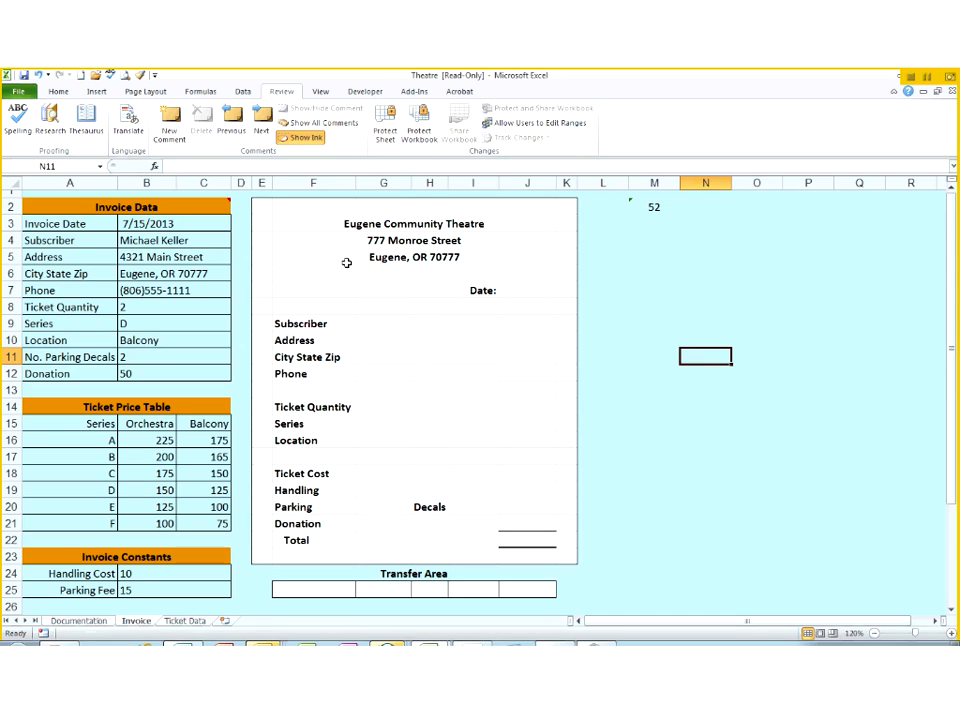
{"action": "mouse_move", "coordinate": [566, 305]}
{"action": "left_mouse_down"}
{"action": "mouse_move", "coordinate": [583, 527]}
{"action": "mouse_move", "coordinate": [669, 527]}
{"action": "left_mouse_up"}
{"action": "left_click", "coordinate": [669, 527]}
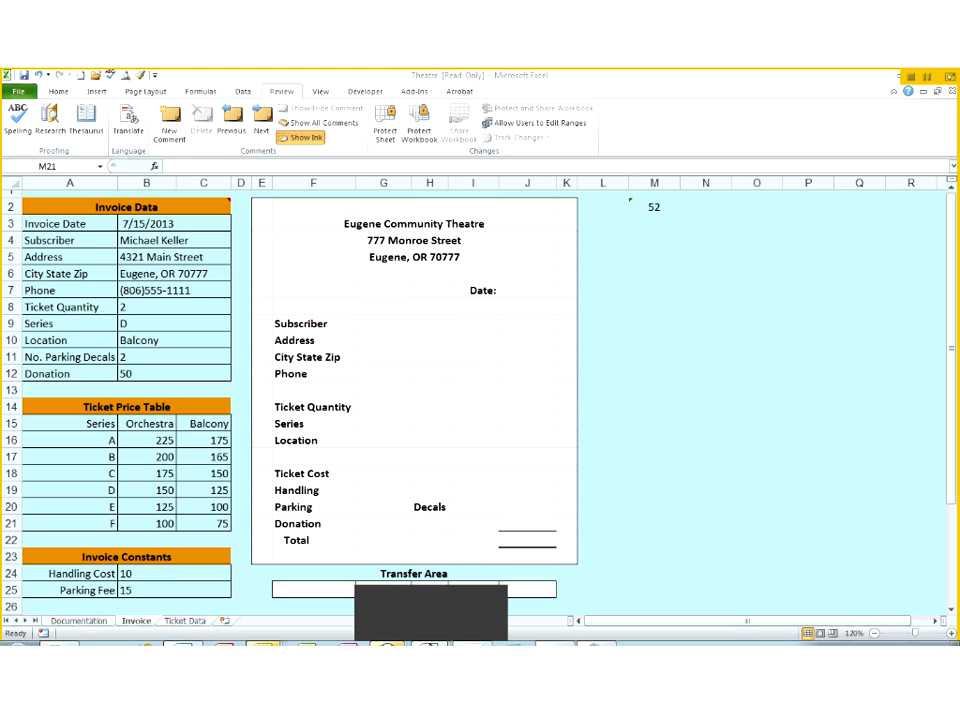
{"action": "left_click", "coordinate": [426, 605]}
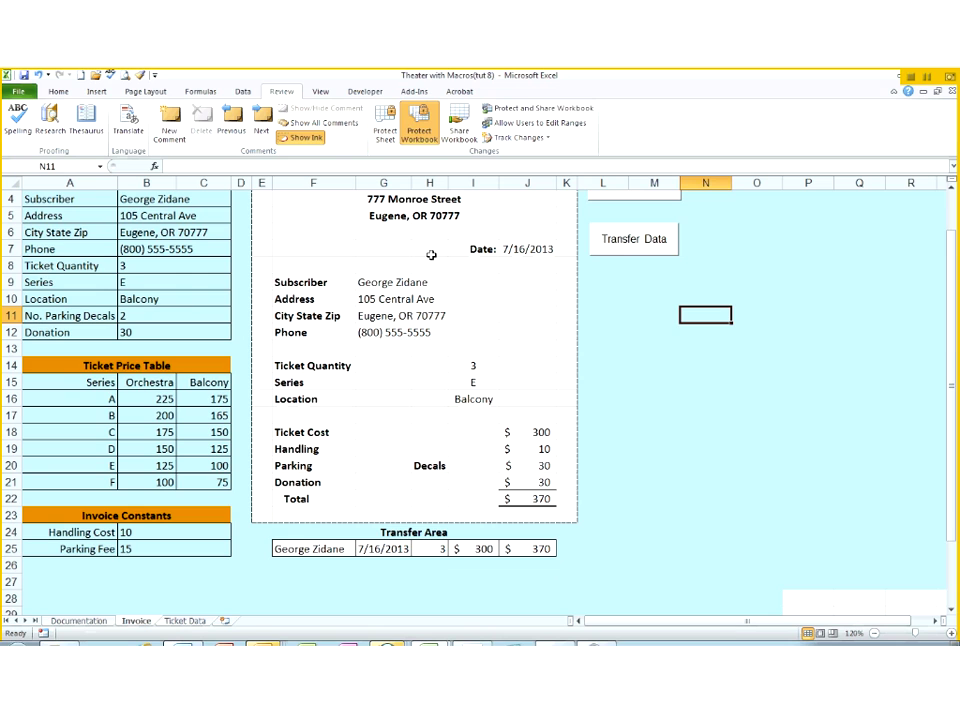
{"action": "scroll", "coordinate": [431, 255], "scroll_direction": "up", "scroll_amount": 1}
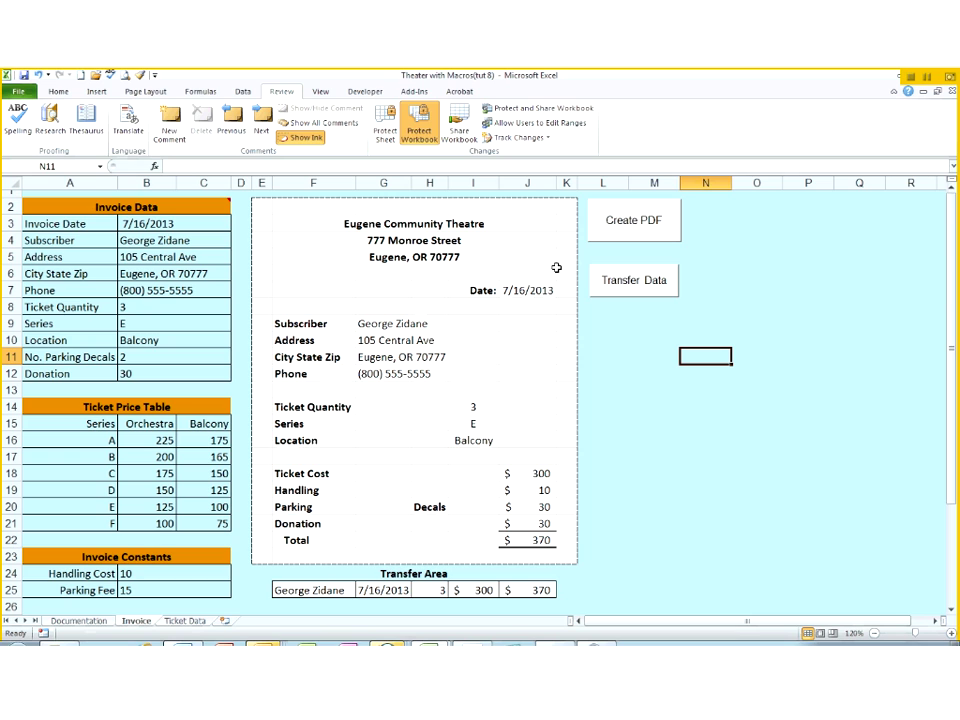
{"action": "left_click", "coordinate": [641, 224]}
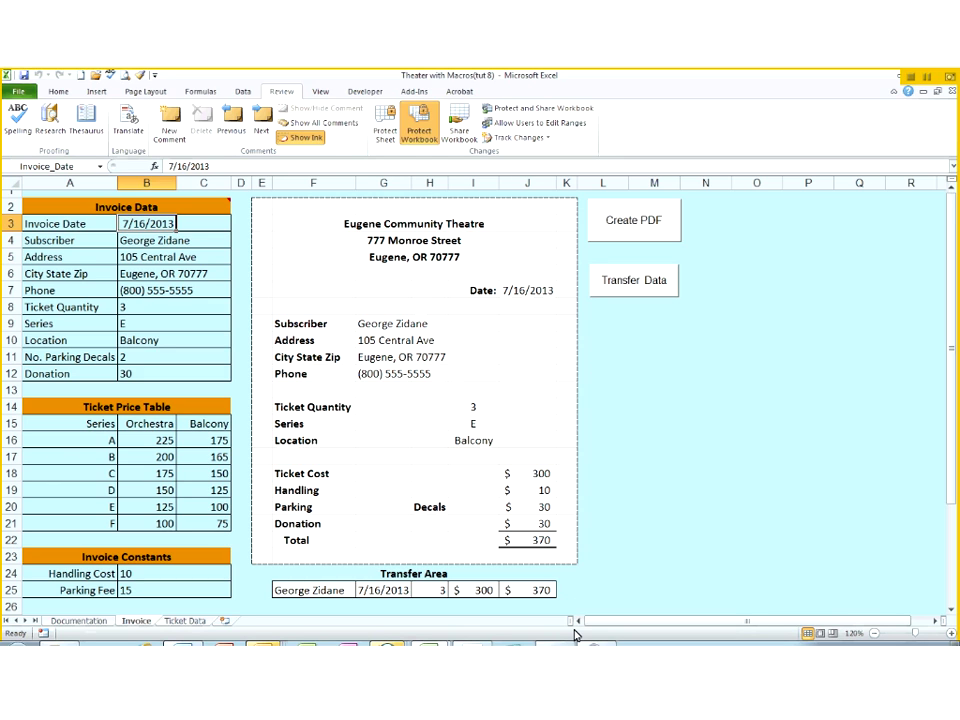
{"action": "mouse_move", "coordinate": [475, 644]}
Step: Set up a new macro recording in this workbook with shortcut letter b, trying the name PDF2
{"action": "left_click", "coordinate": [366, 91]}
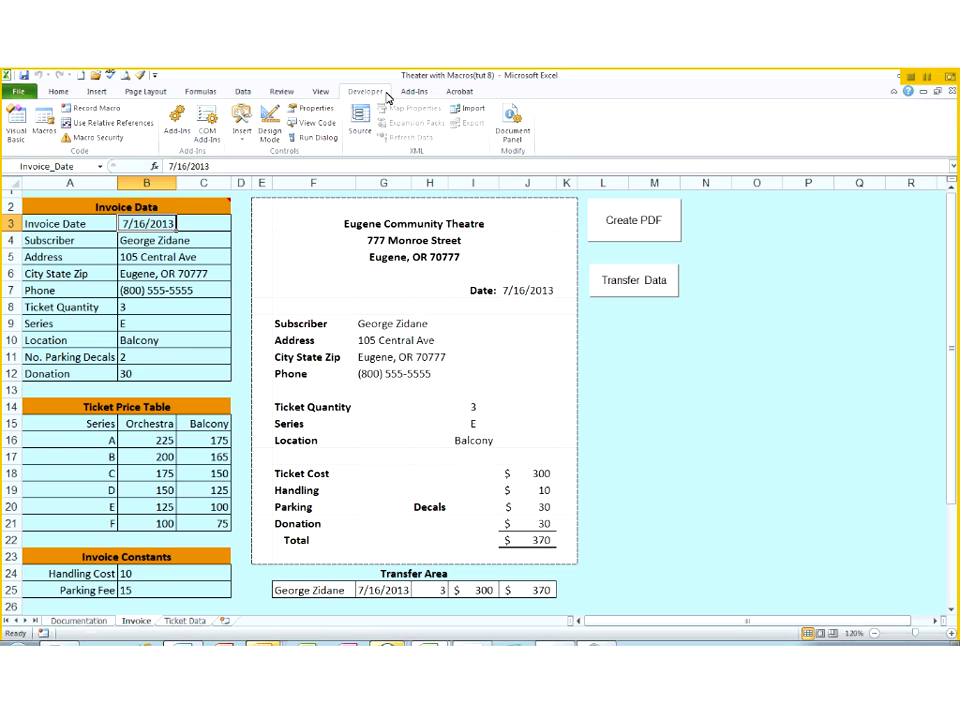
{"action": "left_click", "coordinate": [87, 114]}
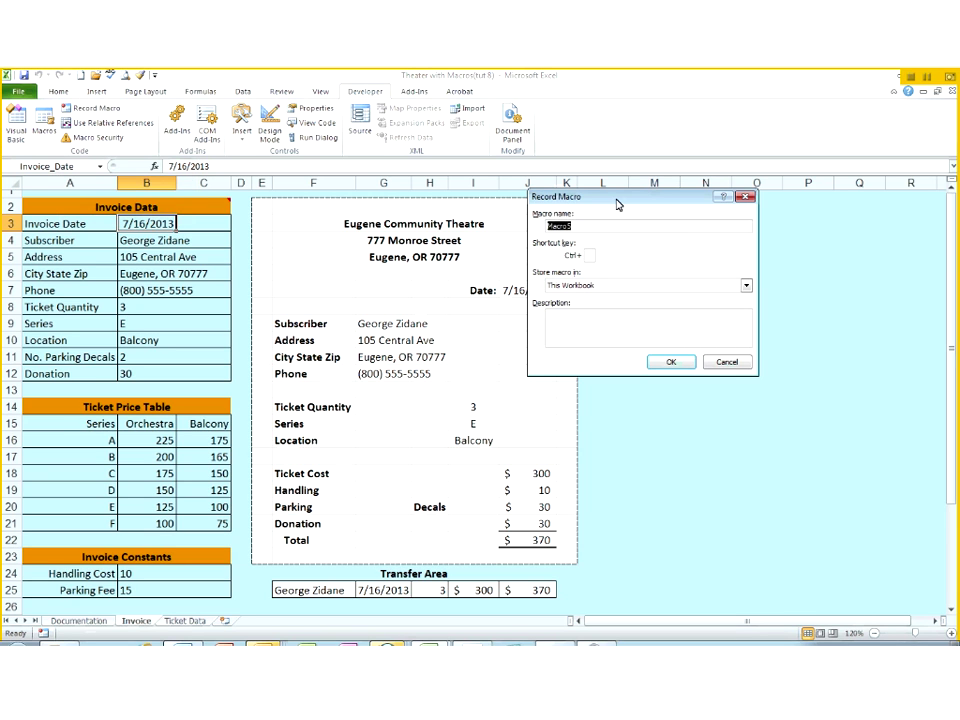
{"action": "type", "text": "PDF"}
{"action": "type", "text": "2"}
{"action": "type", "text": "b"}
{"action": "left_click", "coordinate": [672, 362]}
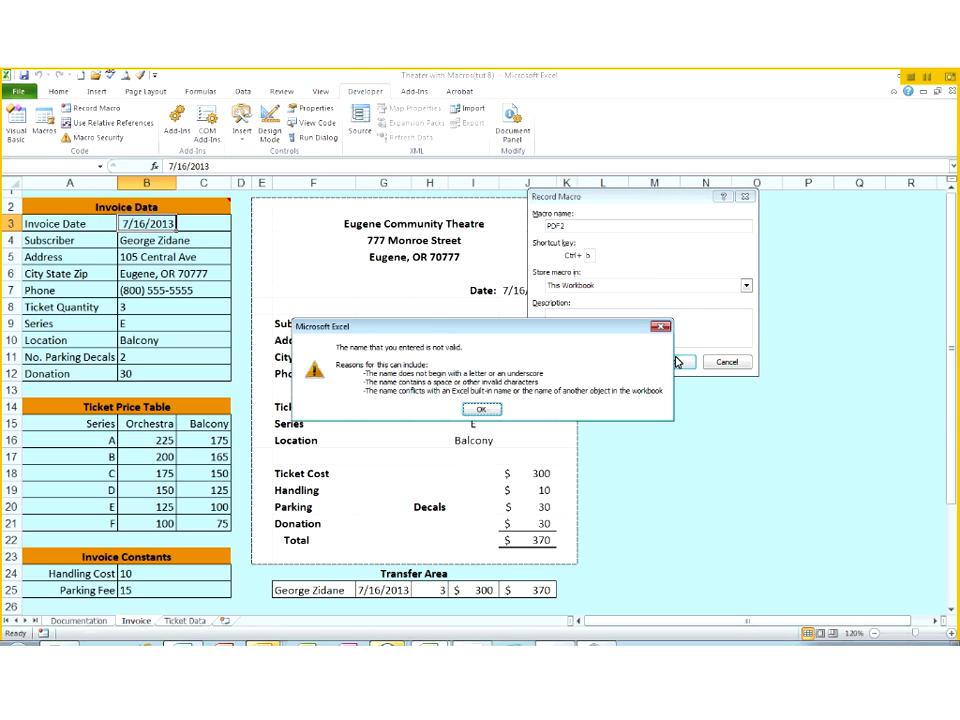
{"action": "left_click", "coordinate": [481, 411]}
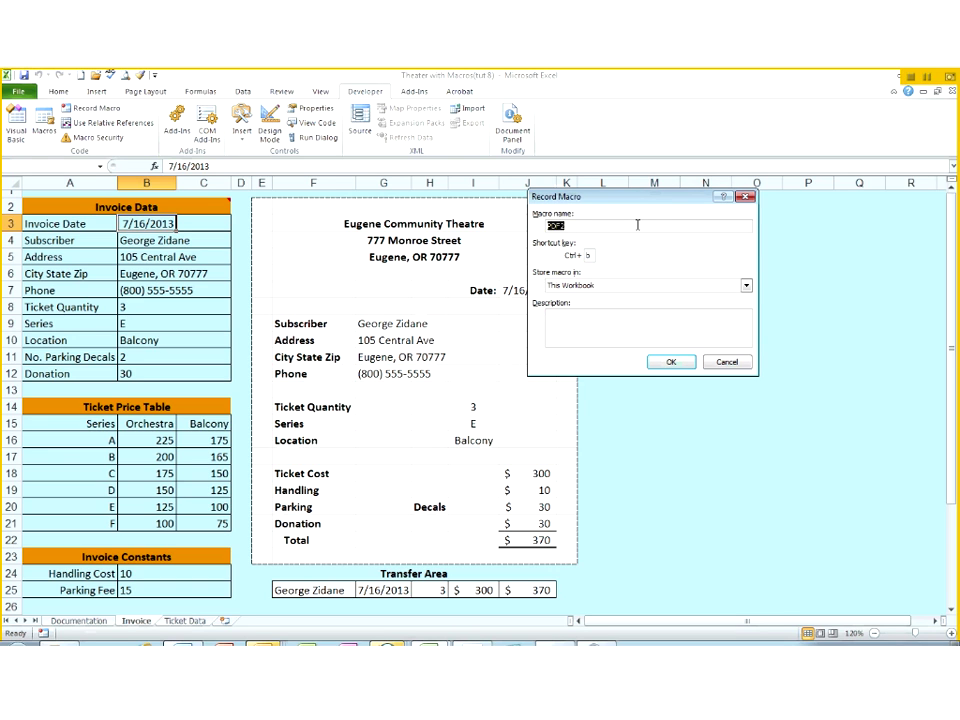
Step: Try the macro name PDFInvoice, decline replacing the existing macro, and start recording under the name PDFInvoice2
{"action": "left_click", "coordinate": [585, 228]}
{"action": "type", "text": "Invoice"}
{"action": "left_click", "coordinate": [677, 364]}
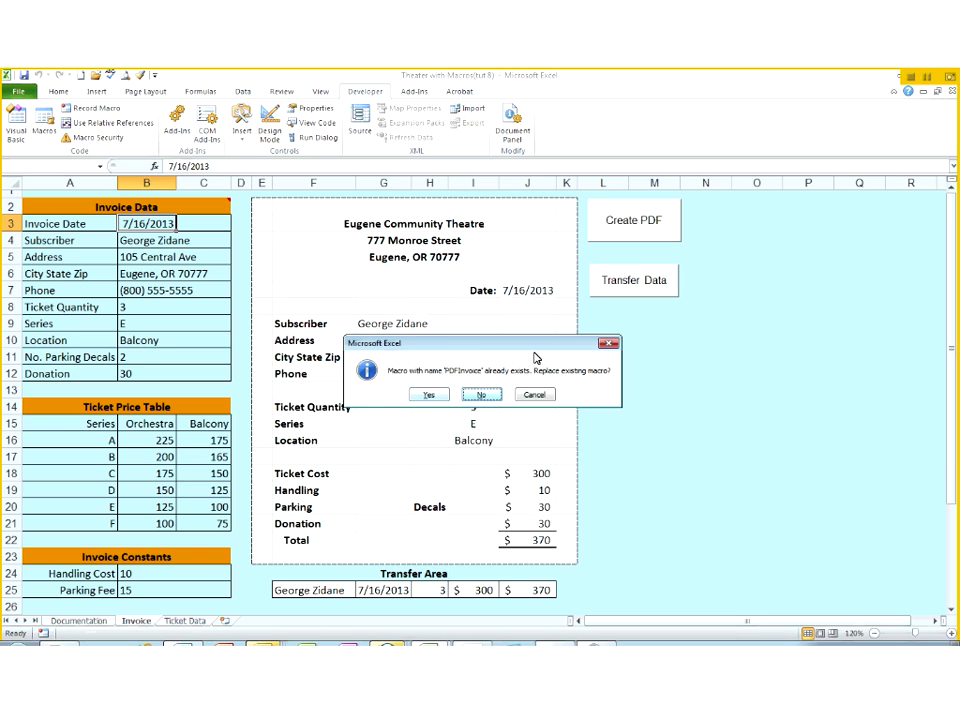
{"action": "key", "text": "Return"}
{"action": "type", "text": "2"}
{"action": "left_click", "coordinate": [680, 366]}
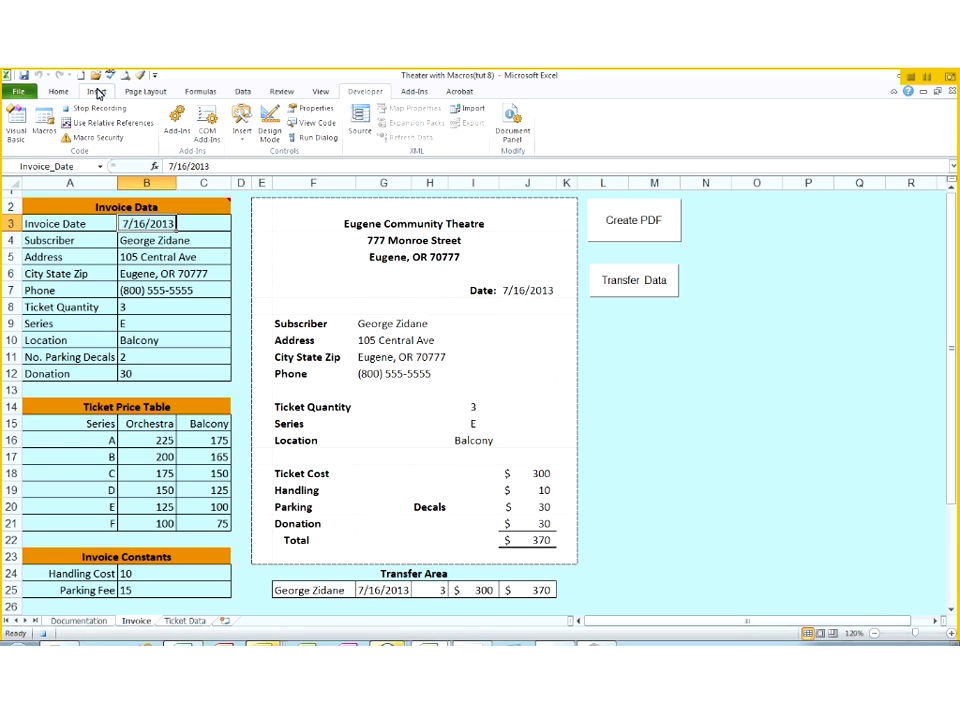
Step: Select the Eugene Community Theatre invoice block in columns E to K, down to row 23, and set it as the print area
{"action": "left_click", "coordinate": [140, 92]}
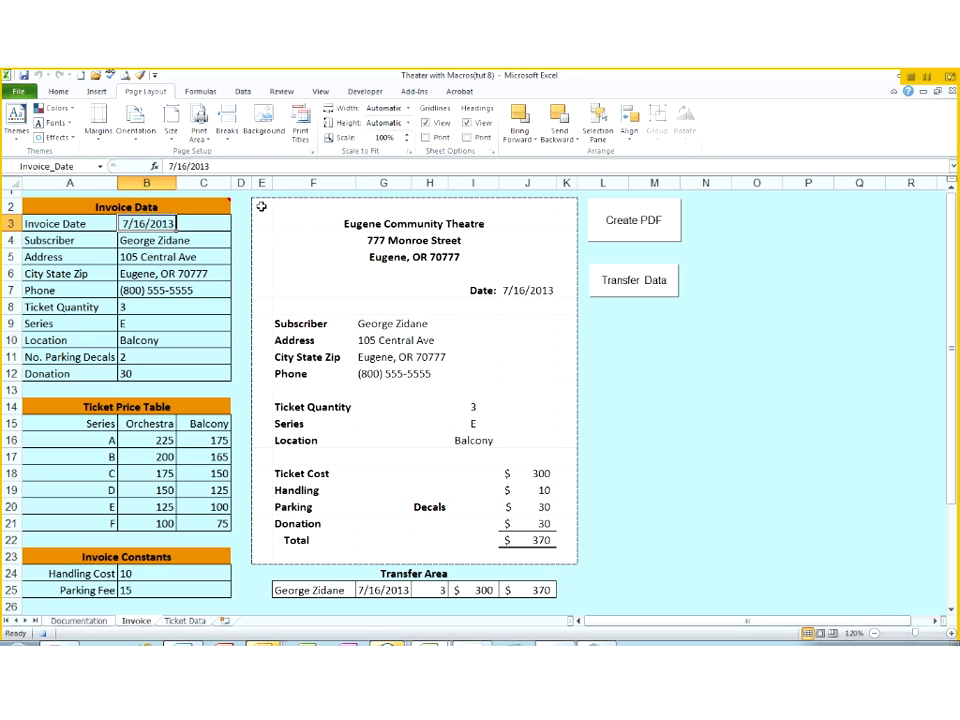
{"action": "left_click_drag", "start_coordinate": [261, 206], "coordinate": [574, 558]}
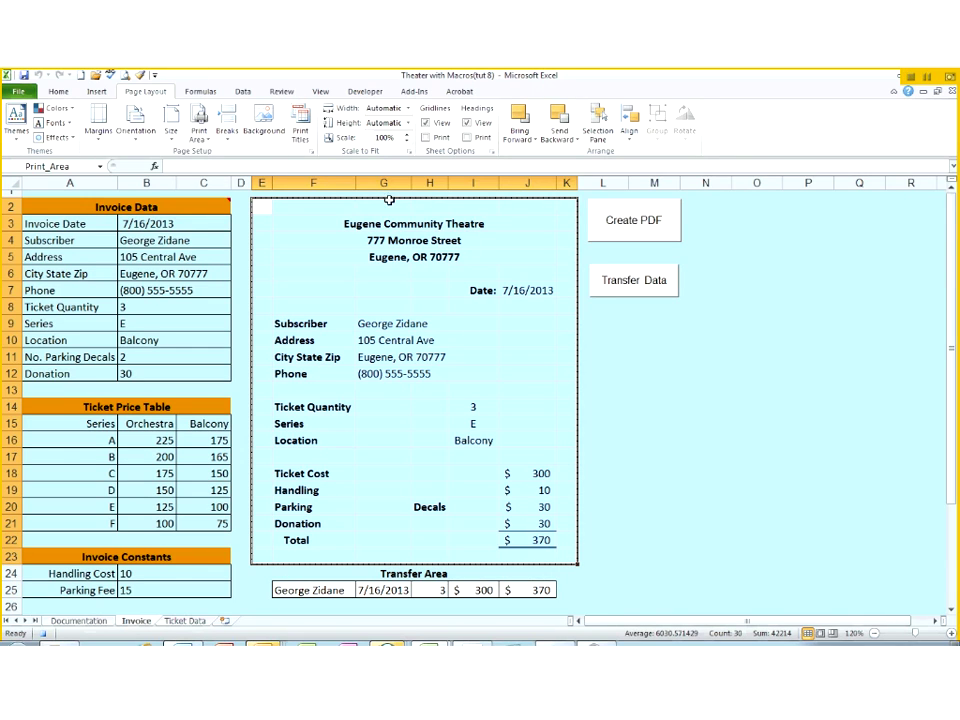
{"action": "left_click", "coordinate": [199, 125]}
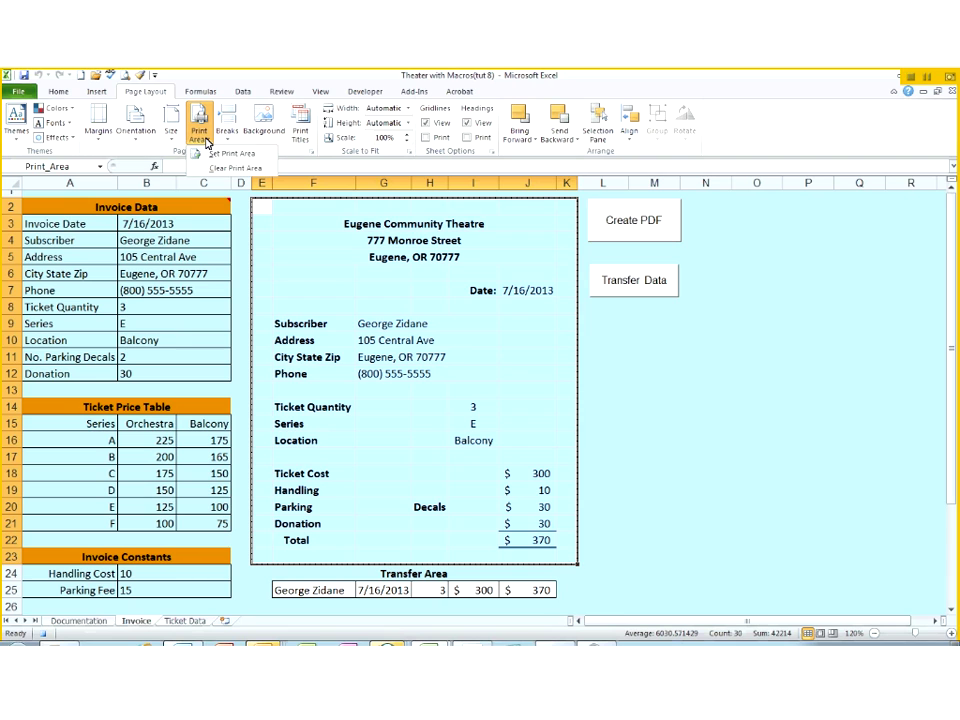
{"action": "left_click", "coordinate": [225, 156]}
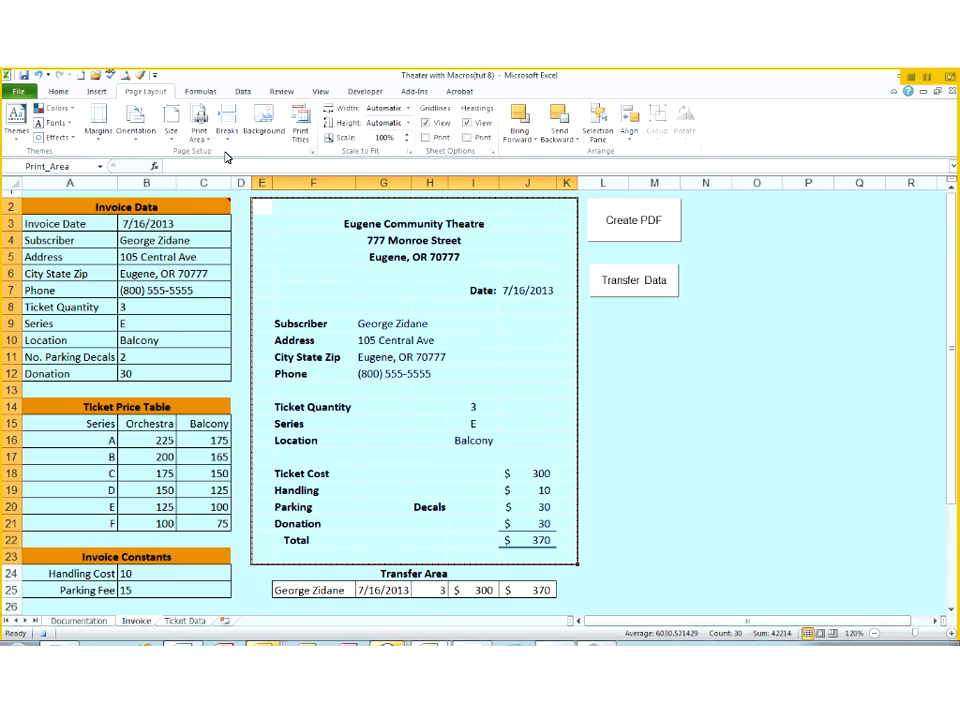
Step: Center the printed invoice horizontally on the page in the page setup
{"action": "left_click", "coordinate": [312, 151]}
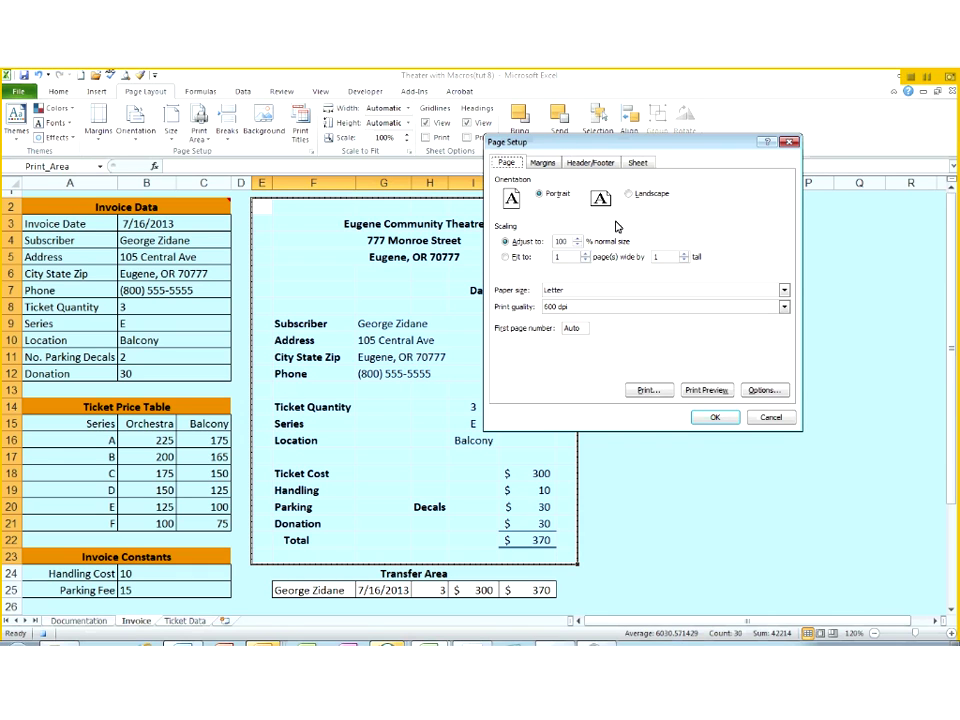
{"action": "left_click", "coordinate": [543, 163]}
{"action": "left_click", "coordinate": [522, 348]}
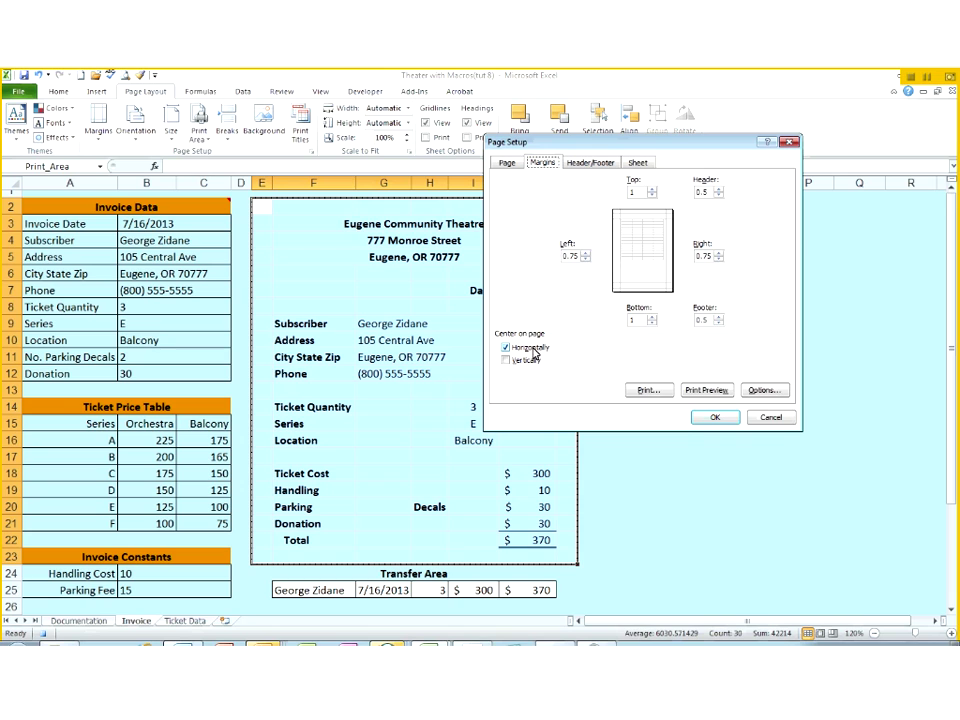
Step: Keep the Customer Invoice custom header and insert the current date in the right section of a custom footer
{"action": "left_click", "coordinate": [590, 164]}
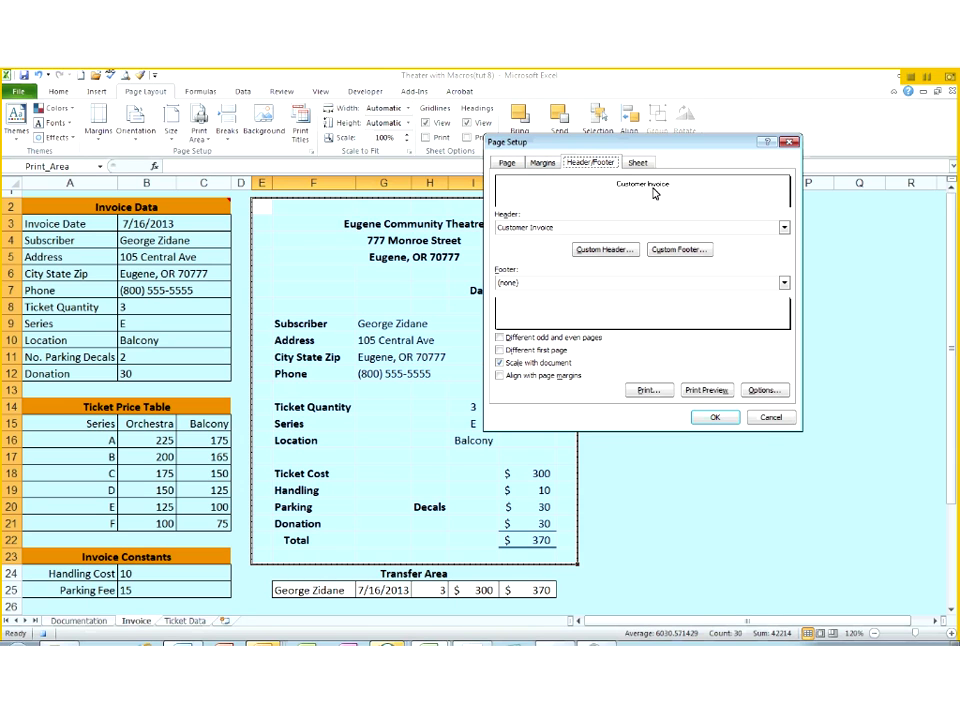
{"action": "left_click", "coordinate": [628, 251]}
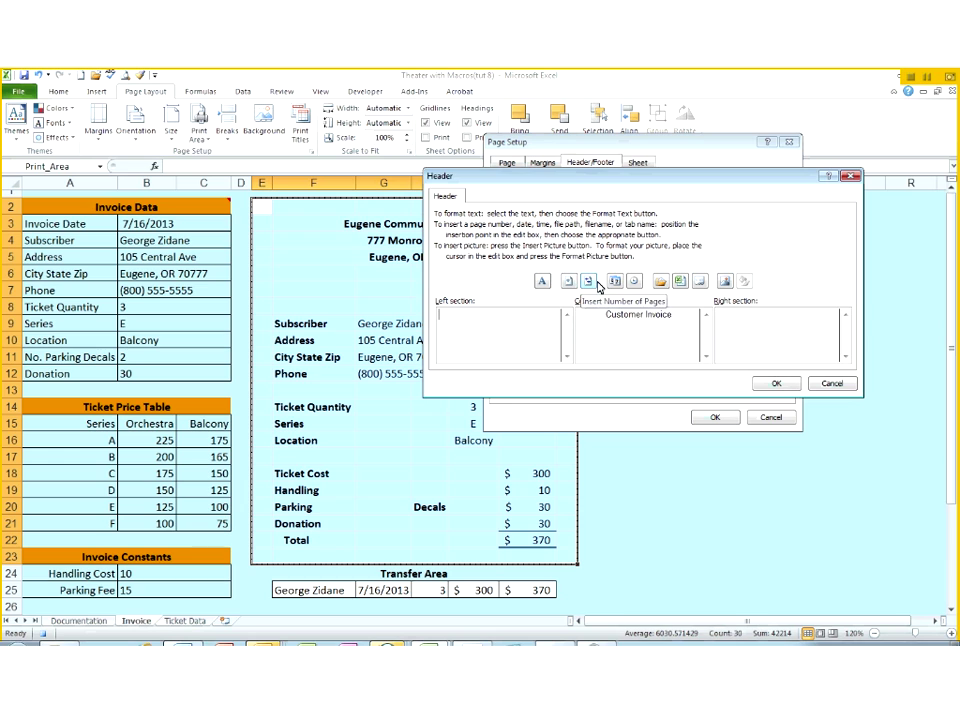
{"action": "left_click", "coordinate": [740, 327]}
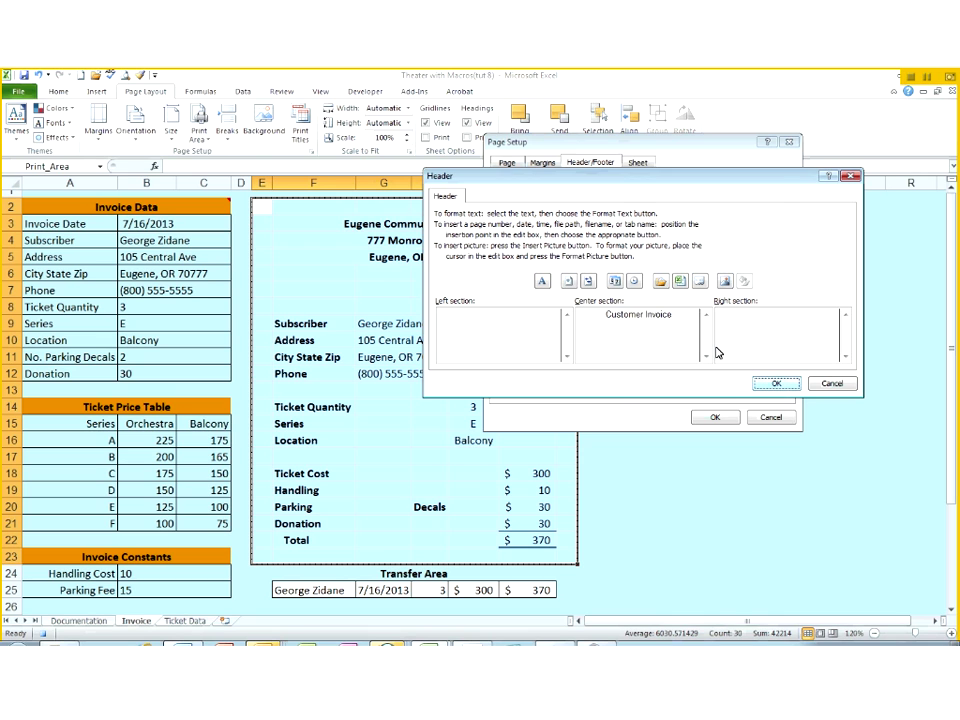
{"action": "left_click", "coordinate": [773, 383]}
{"action": "left_click", "coordinate": [663, 251]}
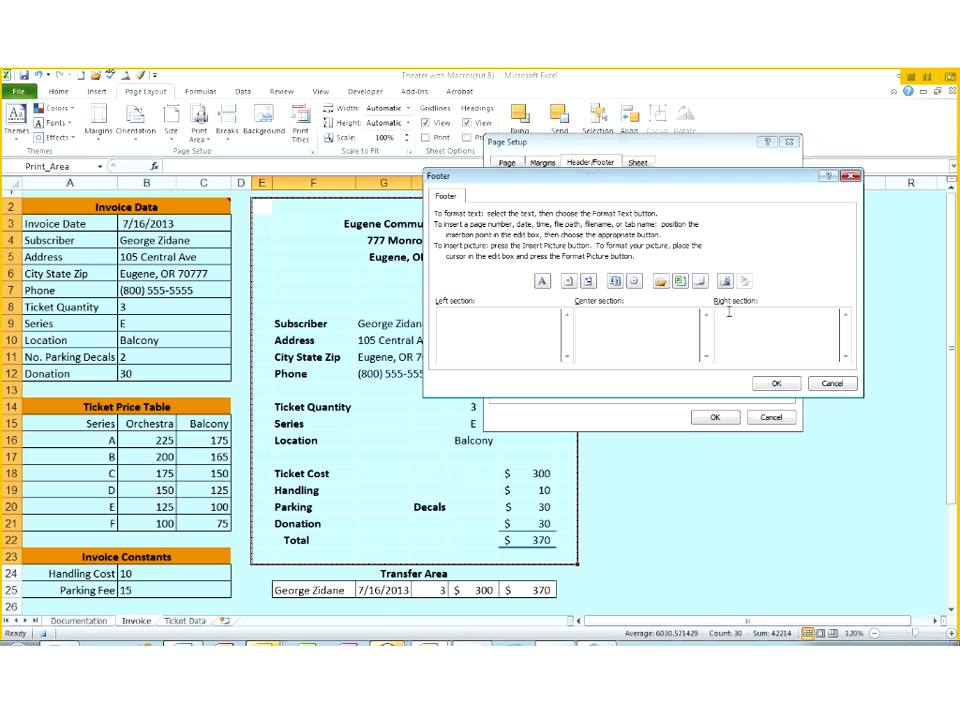
{"action": "left_click", "coordinate": [614, 286]}
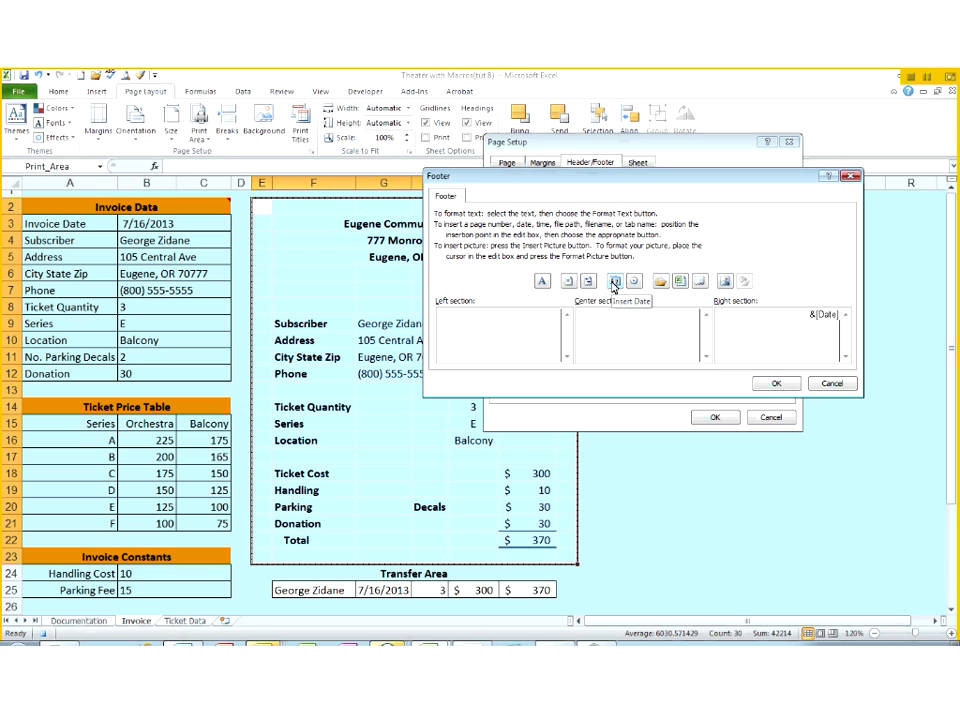
{"action": "left_click", "coordinate": [773, 384]}
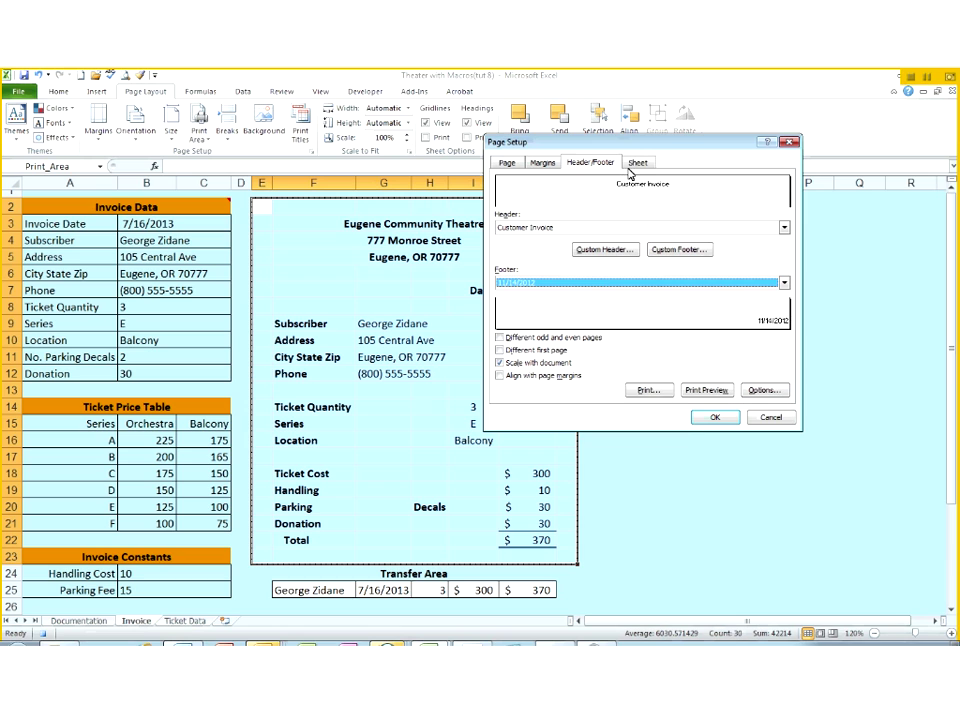
Step: Preview the printed invoice page and check the list of available printers, keeping Adobe PDF selected
{"action": "left_click", "coordinate": [650, 391]}
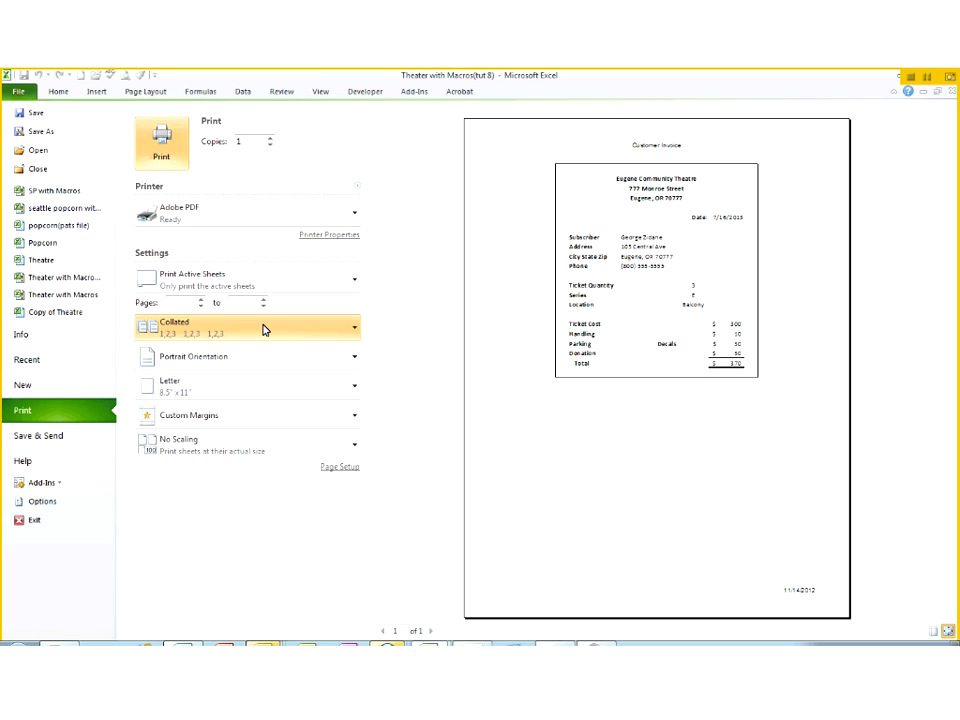
{"action": "left_click", "coordinate": [344, 213]}
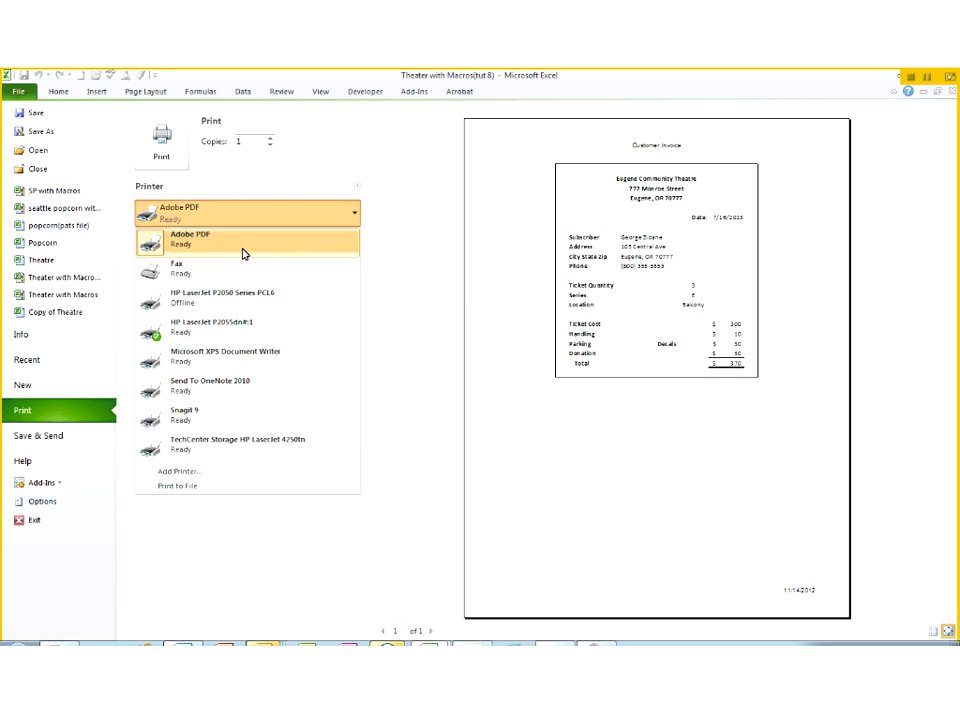
{"action": "left_click", "coordinate": [36, 435]}
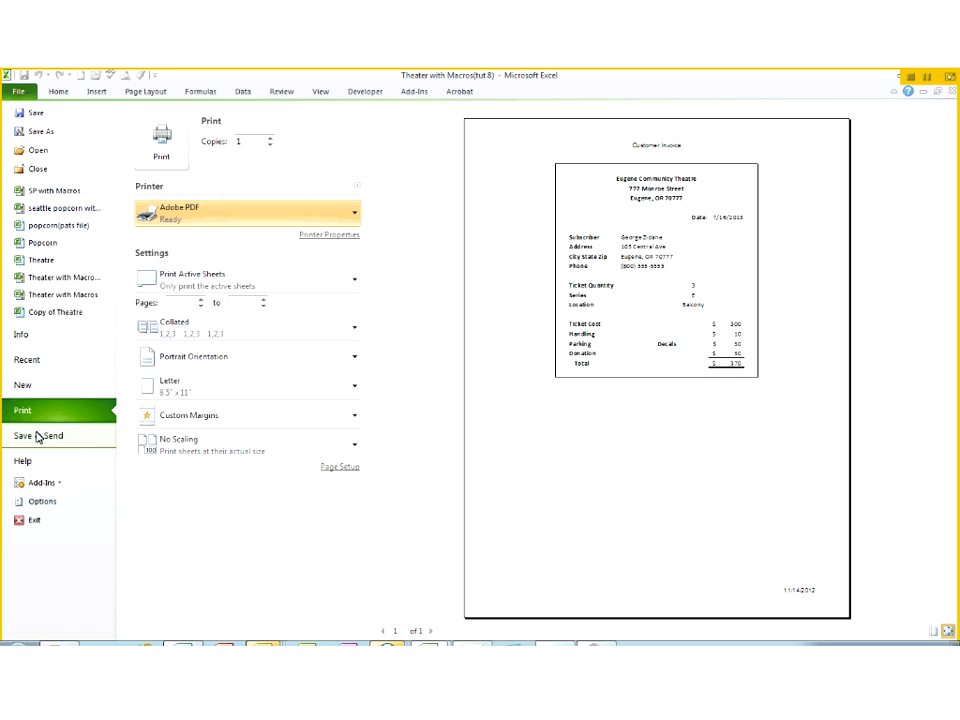
Step: Publish the invoice as a PDF named Theater with Macros(tut 8), and look through the published page
{"action": "left_click", "coordinate": [36, 435]}
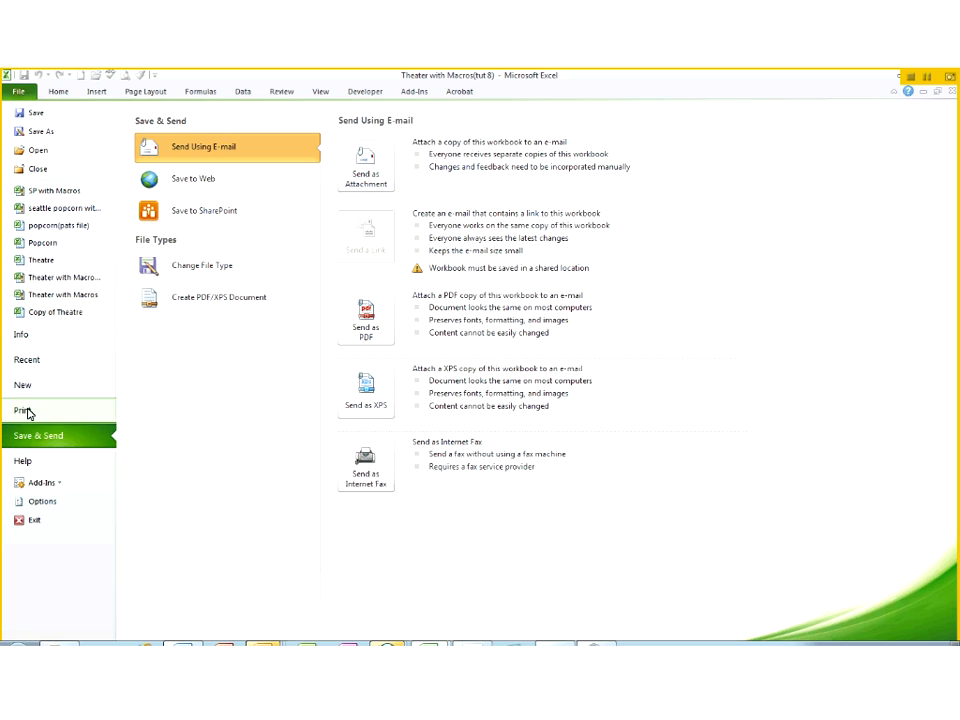
{"action": "left_click", "coordinate": [183, 303]}
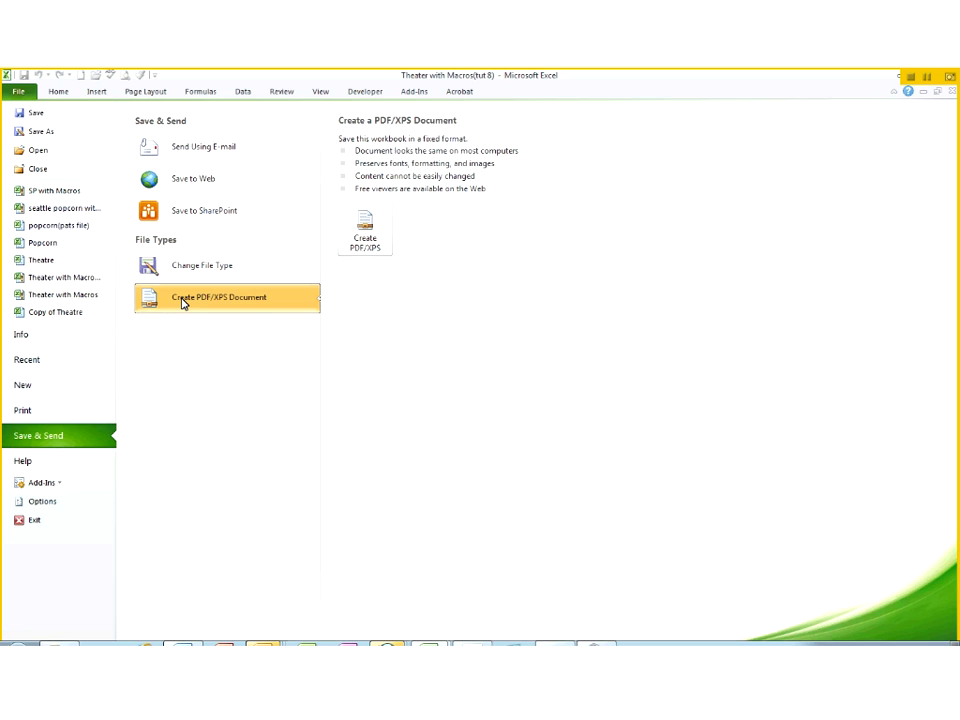
{"action": "left_click", "coordinate": [364, 240]}
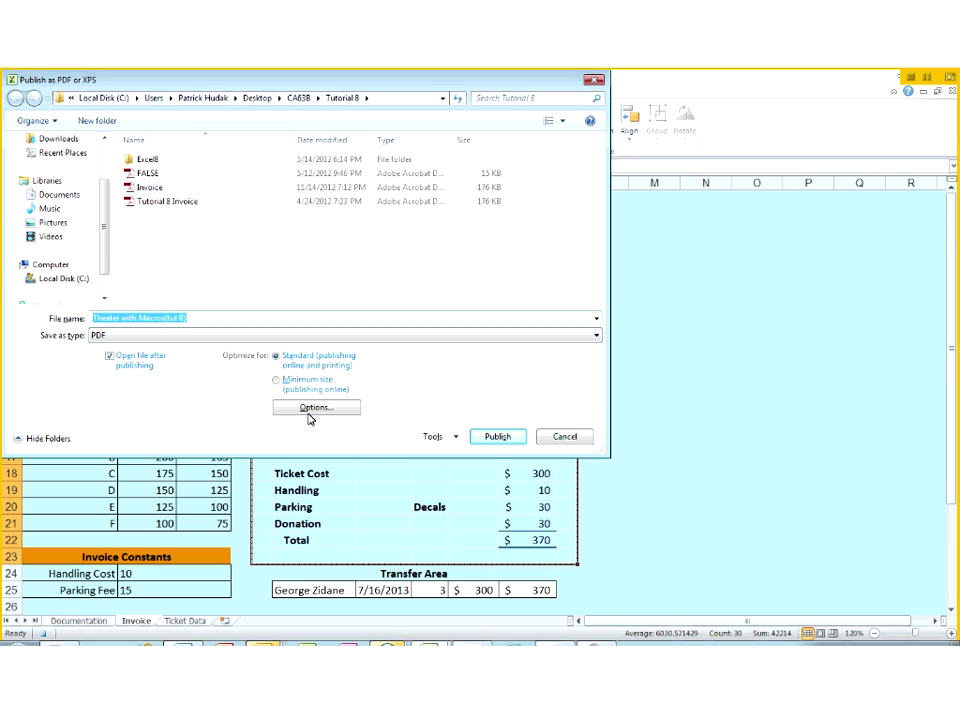
{"action": "left_click", "coordinate": [498, 436]}
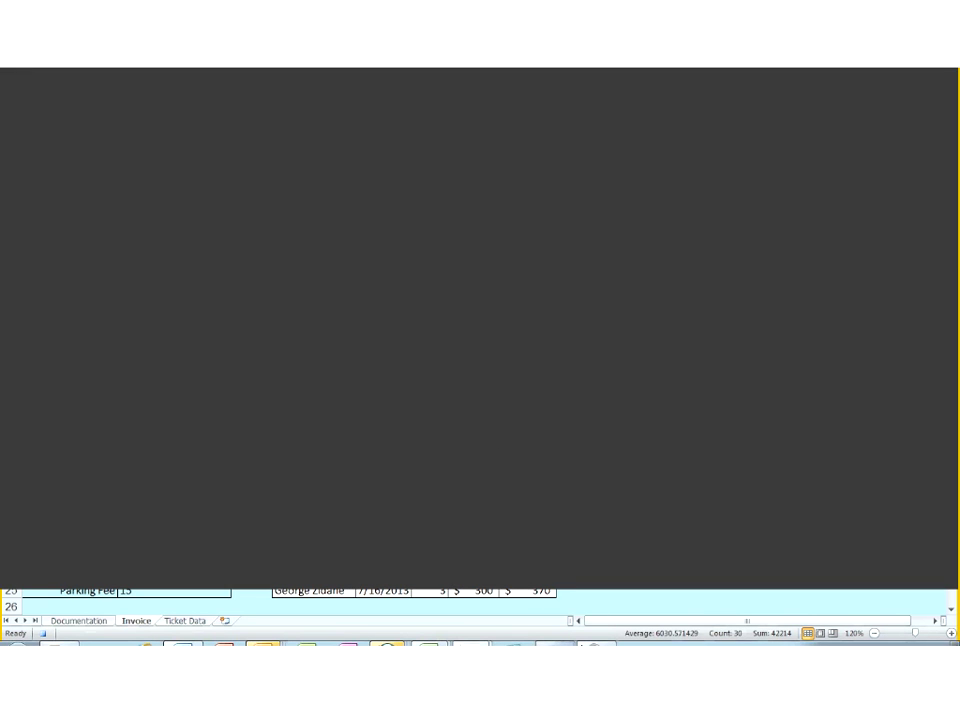
{"action": "mouse_move", "coordinate": [574, 645]}
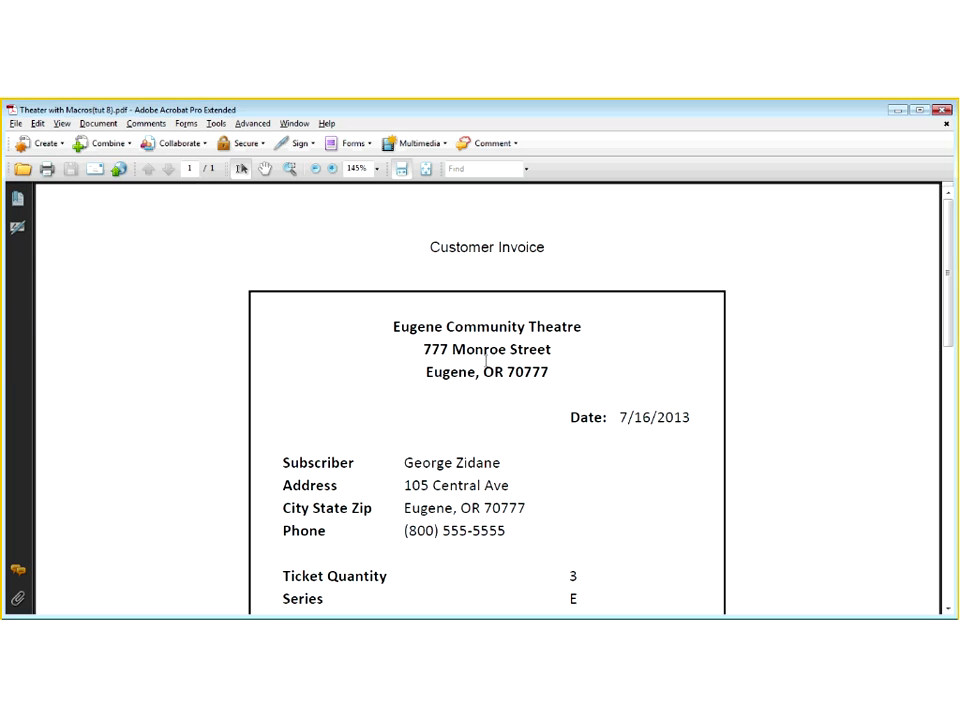
{"action": "scroll", "coordinate": [487, 374], "scroll_direction": "down", "scroll_amount": 5}
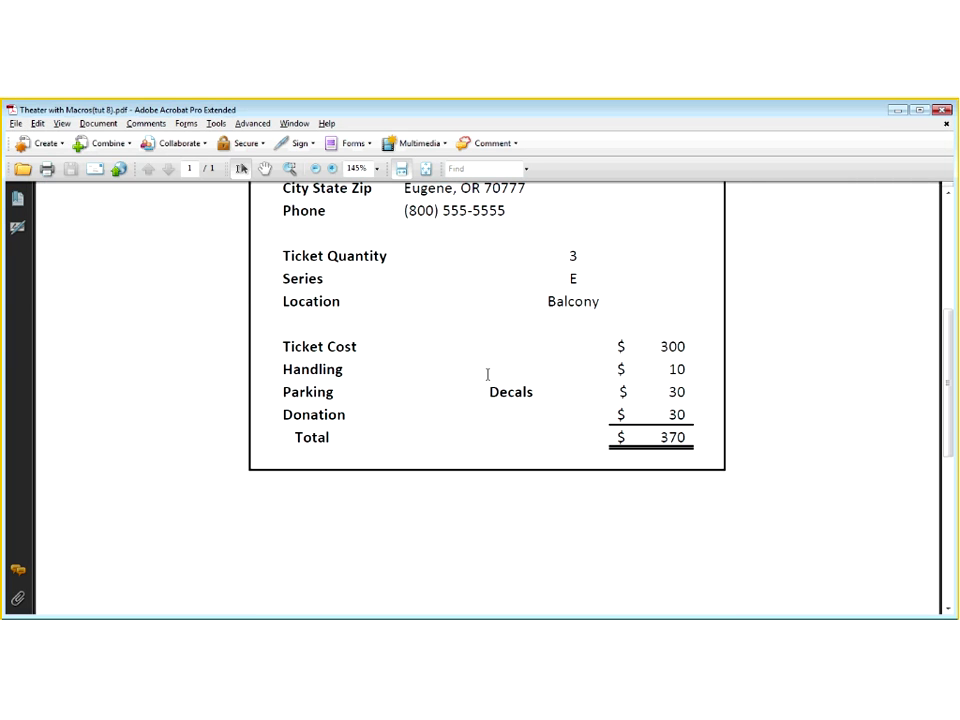
{"action": "scroll", "coordinate": [487, 374], "scroll_direction": "up", "scroll_amount": 5}
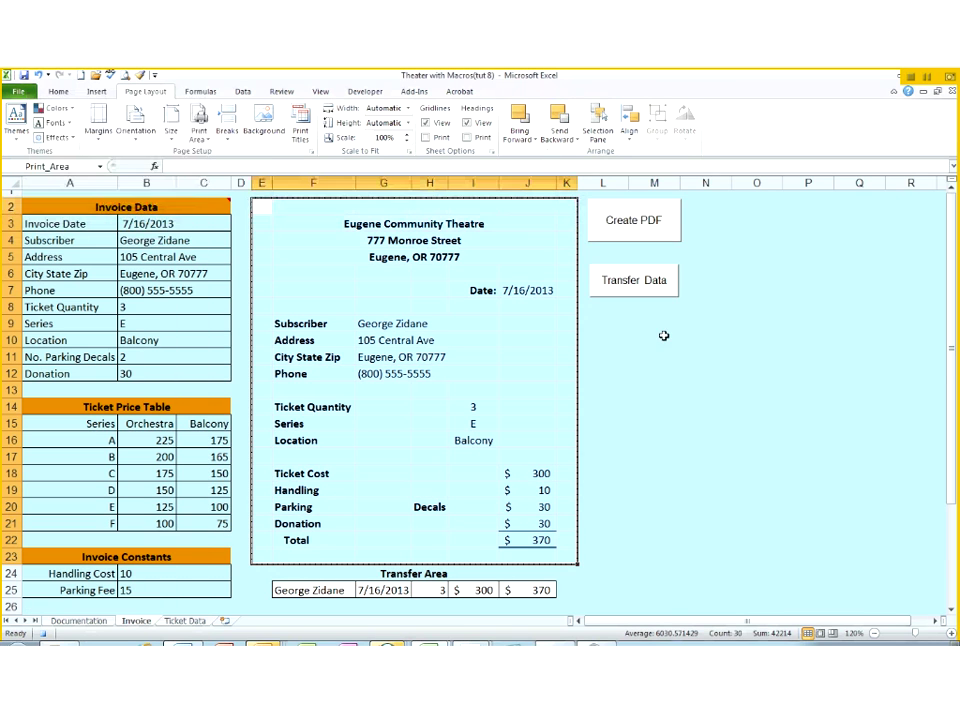
Step: Add a form control button below the Transfer Data button and assign the PDFInvoice2 macro to it
{"action": "left_click", "coordinate": [368, 92]}
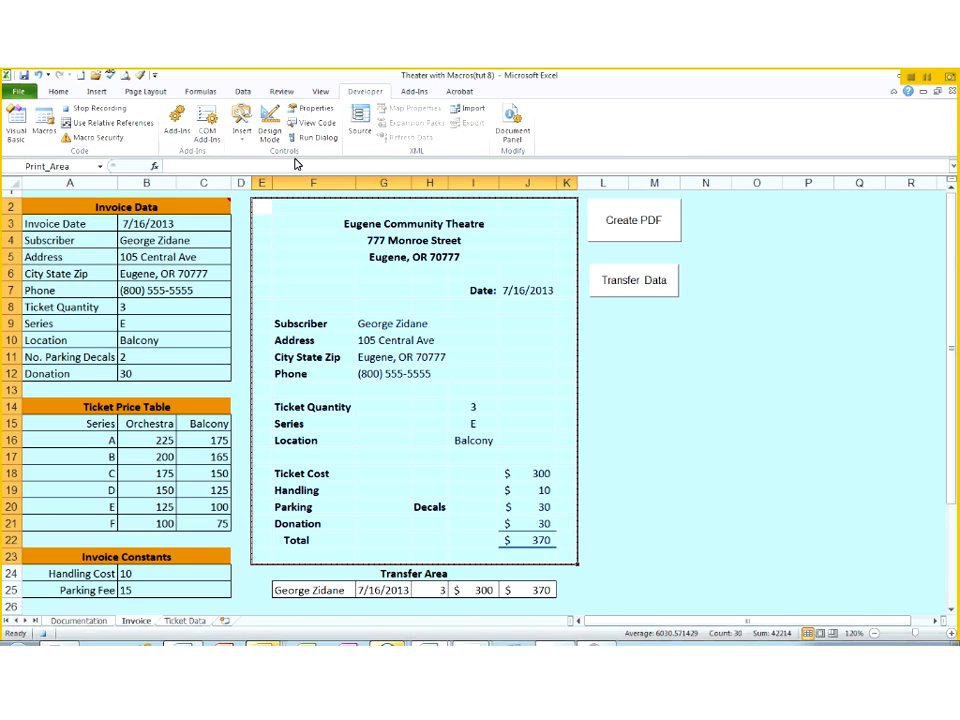
{"action": "left_click", "coordinate": [243, 140]}
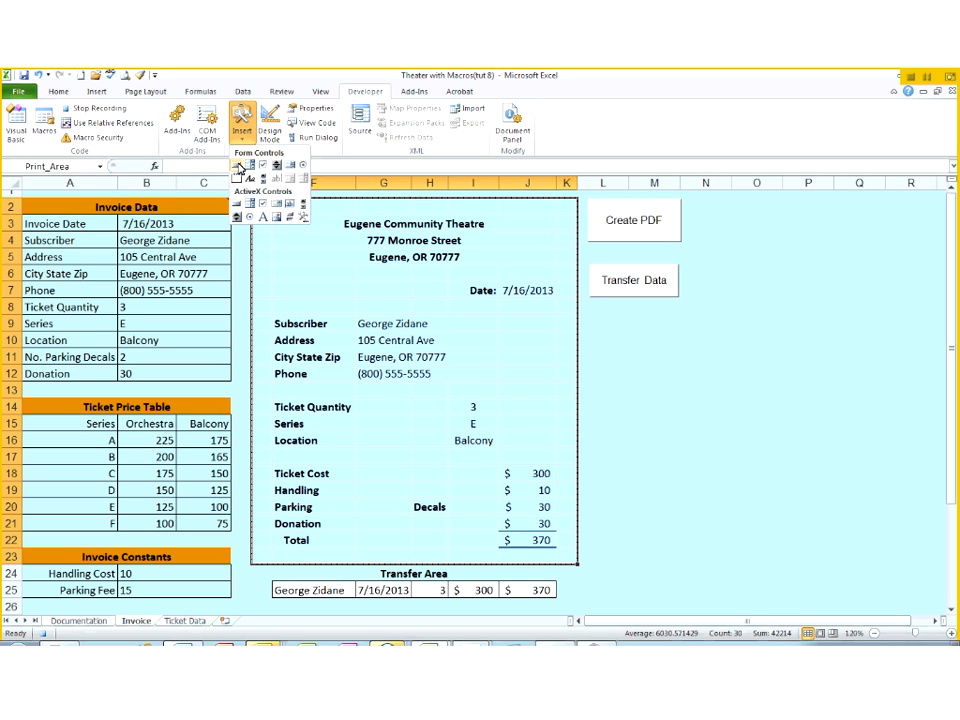
{"action": "left_click", "coordinate": [237, 167]}
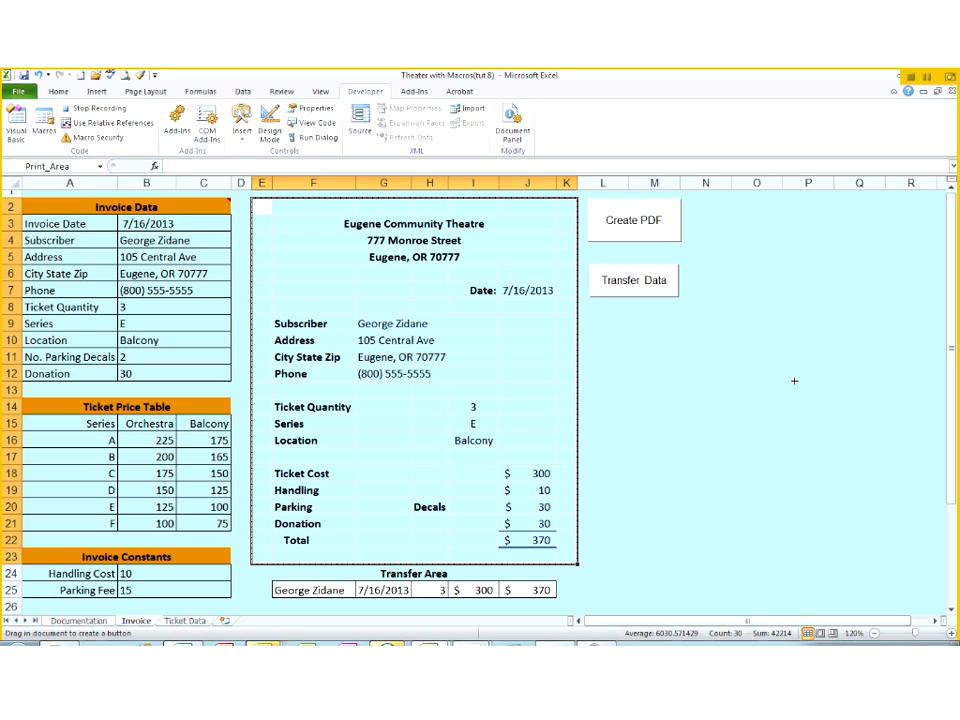
{"action": "left_click_drag", "start_coordinate": [641, 327], "coordinate": [733, 381]}
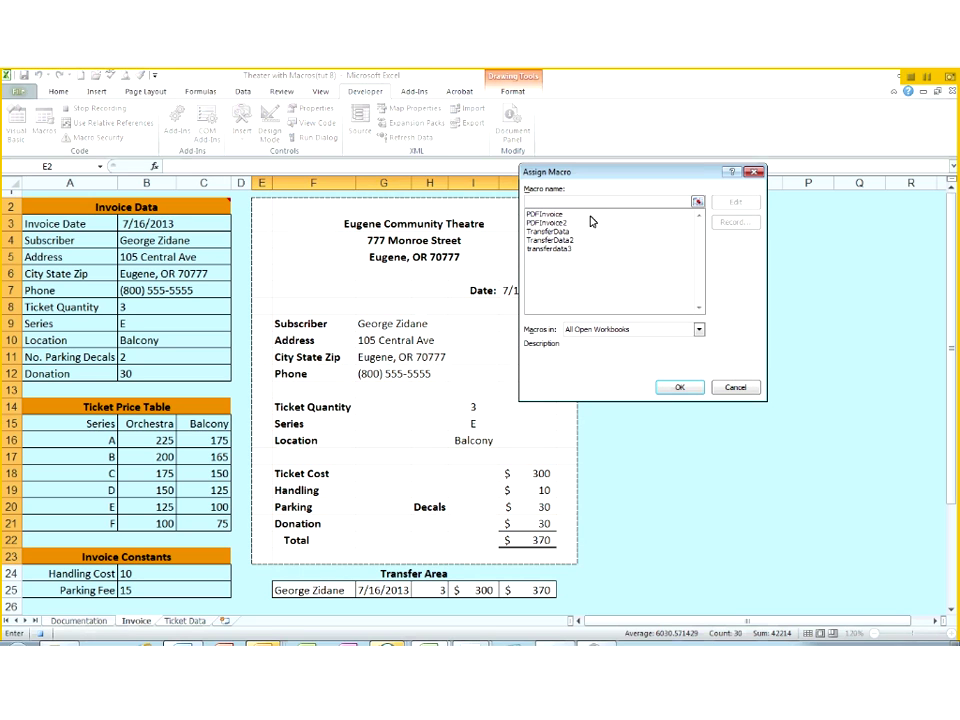
{"action": "left_click", "coordinate": [560, 224]}
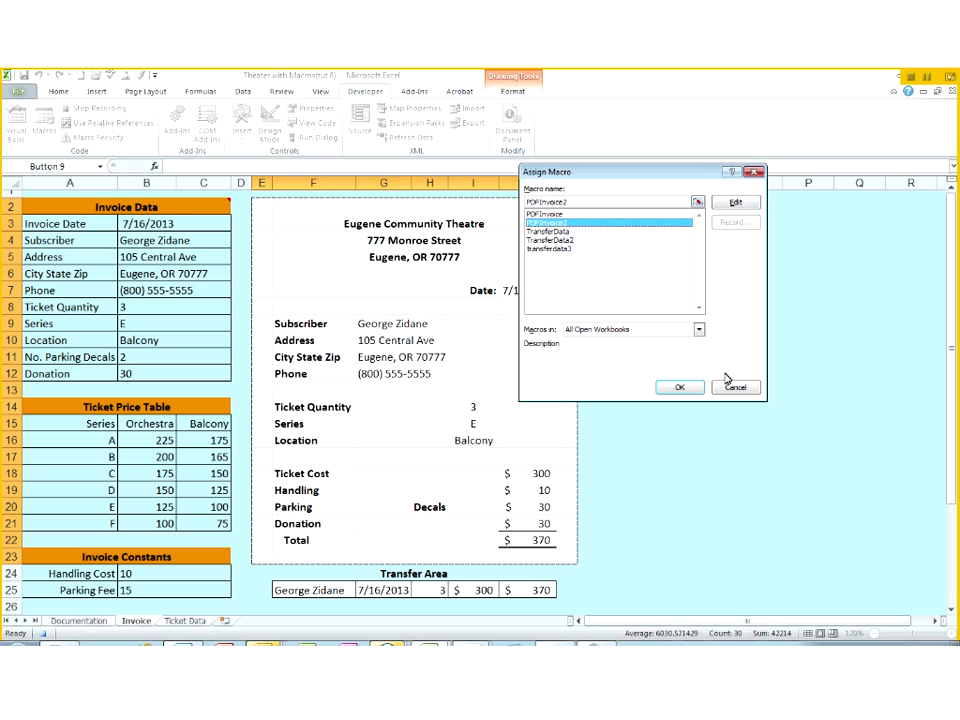
{"action": "left_click", "coordinate": [690, 386]}
Step: Change the new button's label to PDF 2 and deselect the button
{"action": "left_click", "coordinate": [690, 350]}
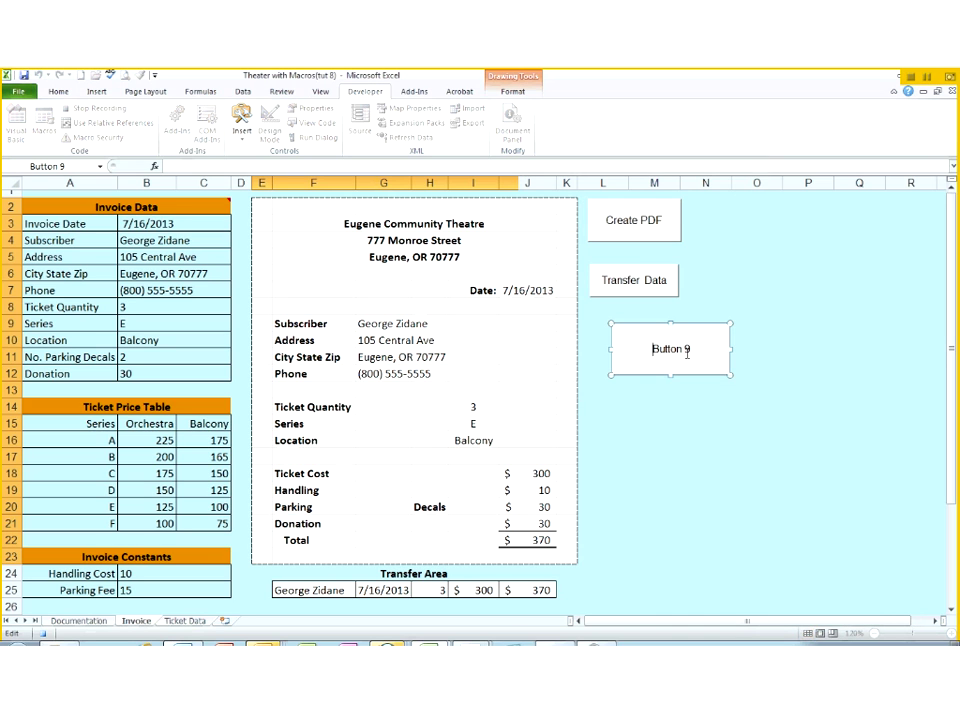
{"action": "key", "text": "BackSpace"}
{"action": "key", "text": "BackSpace"}
{"action": "key", "text": "BackSpace"}
{"action": "key", "text": "BackSpace"}
{"action": "key", "text": "BackSpace"}
{"action": "key", "text": "BackSpace"}
{"action": "key", "text": "BackSpace"}
{"action": "key", "text": "BackSpace"}
{"action": "type", "text": "PDF"}
{"action": "type", "text": " Prin"}
{"action": "key", "text": "BackSpace"}
{"action": "key", "text": "BackSpace"}
{"action": "key", "text": "BackSpace"}
{"action": "key", "text": "BackSpace"}
{"action": "type", "text": "2"}
{"action": "left_click", "coordinate": [692, 402]}
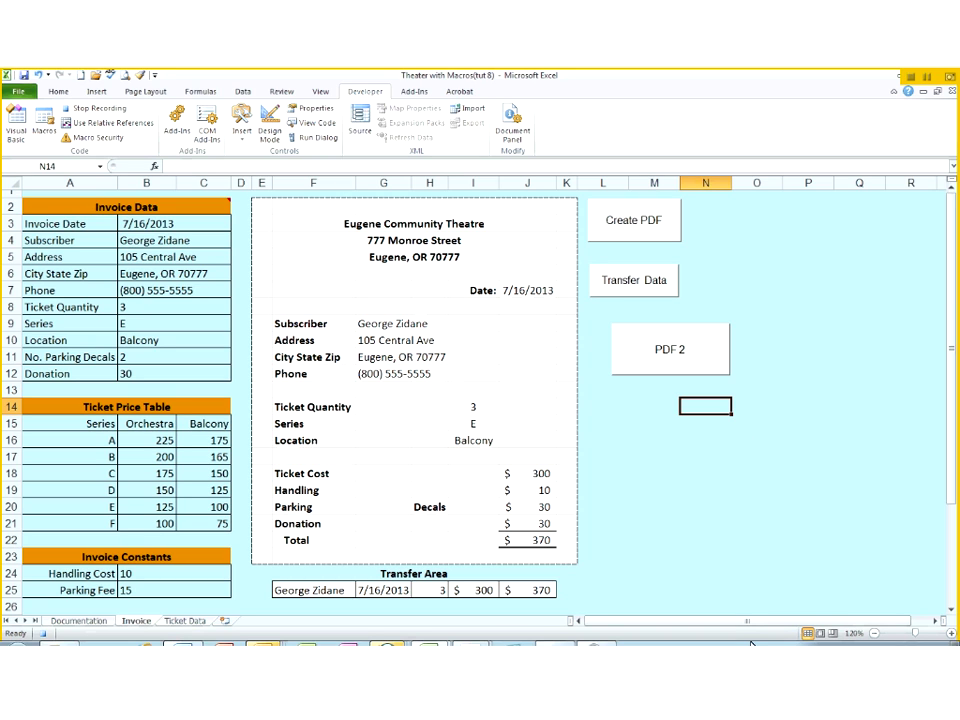
{"action": "mouse_move", "coordinate": [752, 644]}
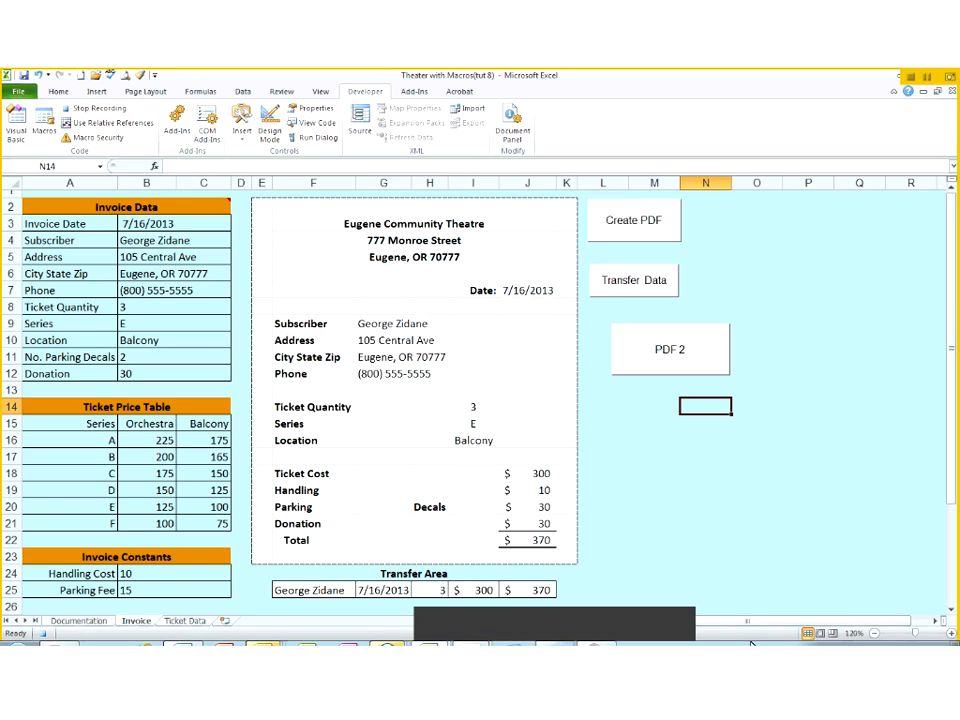
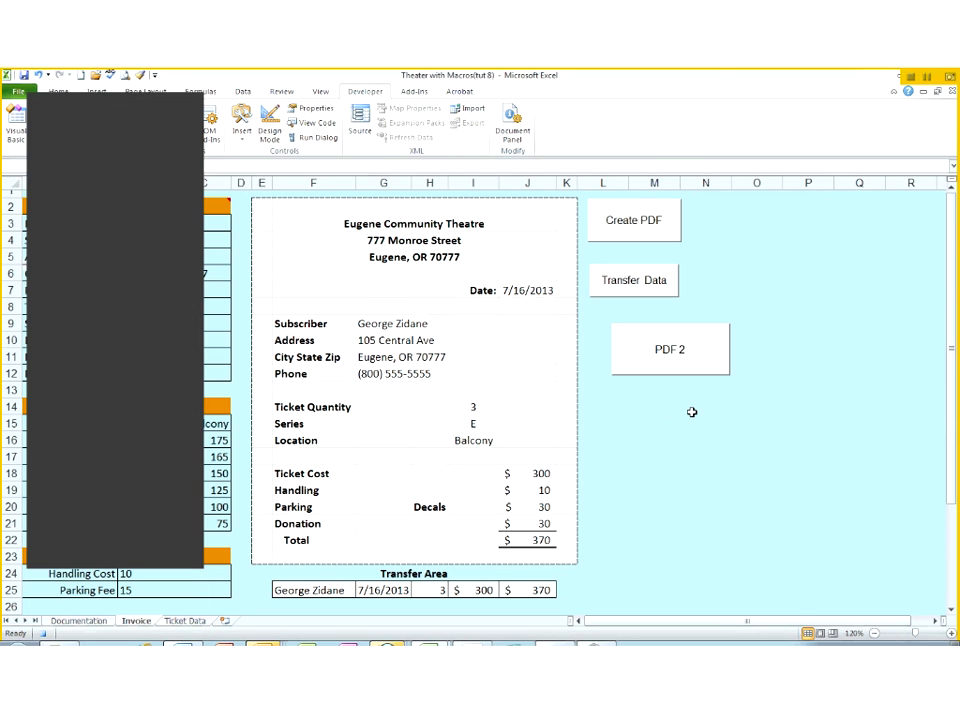
{"action": "left_click", "coordinate": [692, 412]}
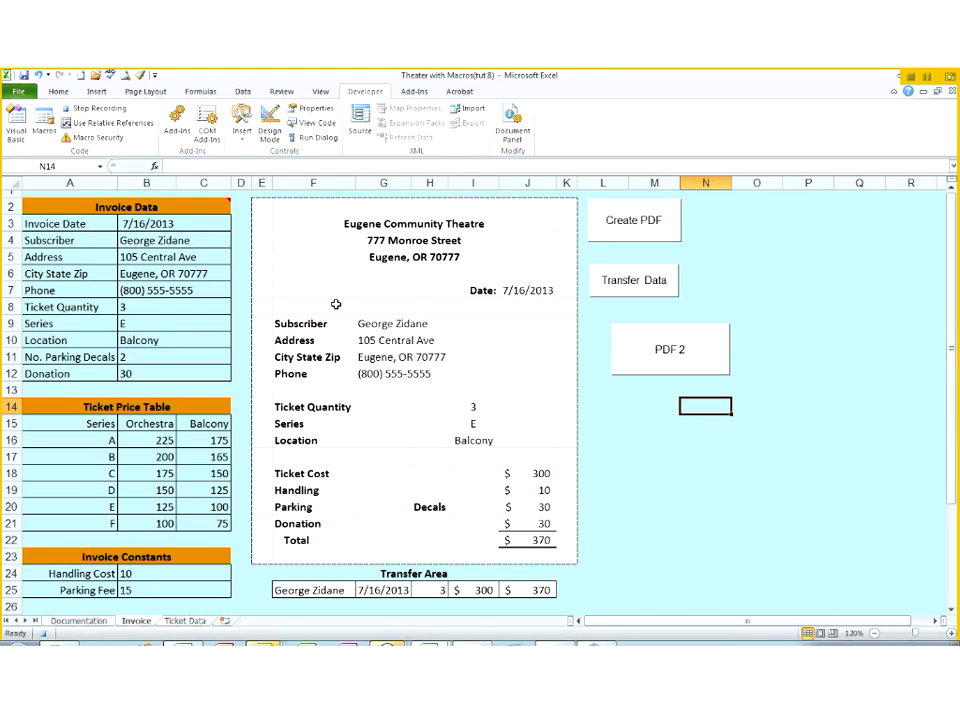
Step: Copy the invoice block E2:K23 and try to insert a new worksheet after the Ticket Data sheet
{"action": "left_click", "coordinate": [264, 207]}
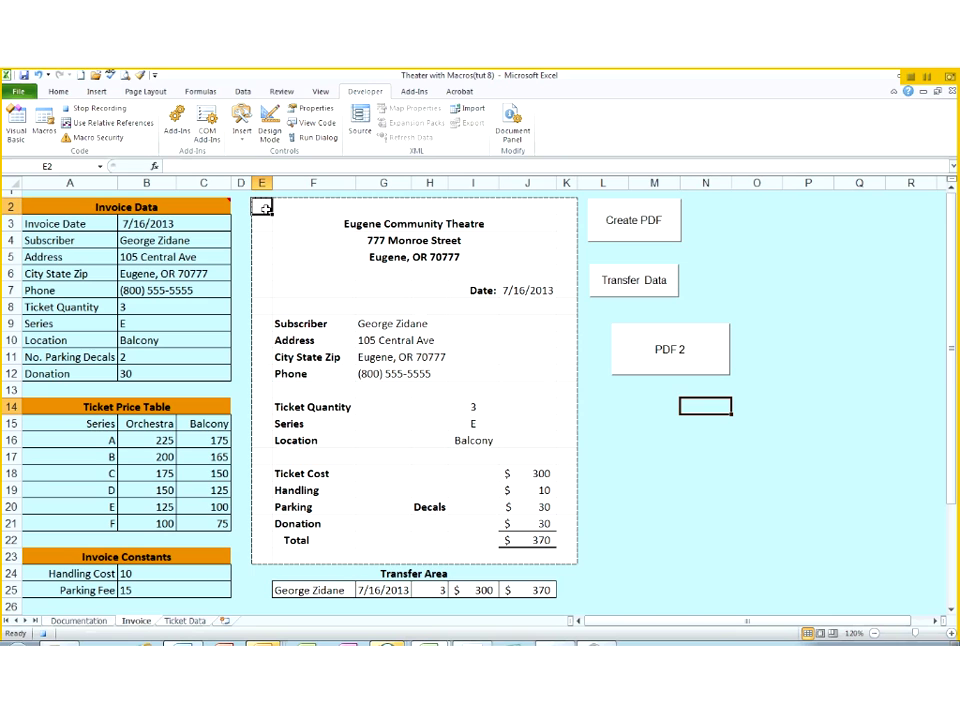
{"action": "left_click_drag", "start_coordinate": [264, 207], "coordinate": [571, 559]}
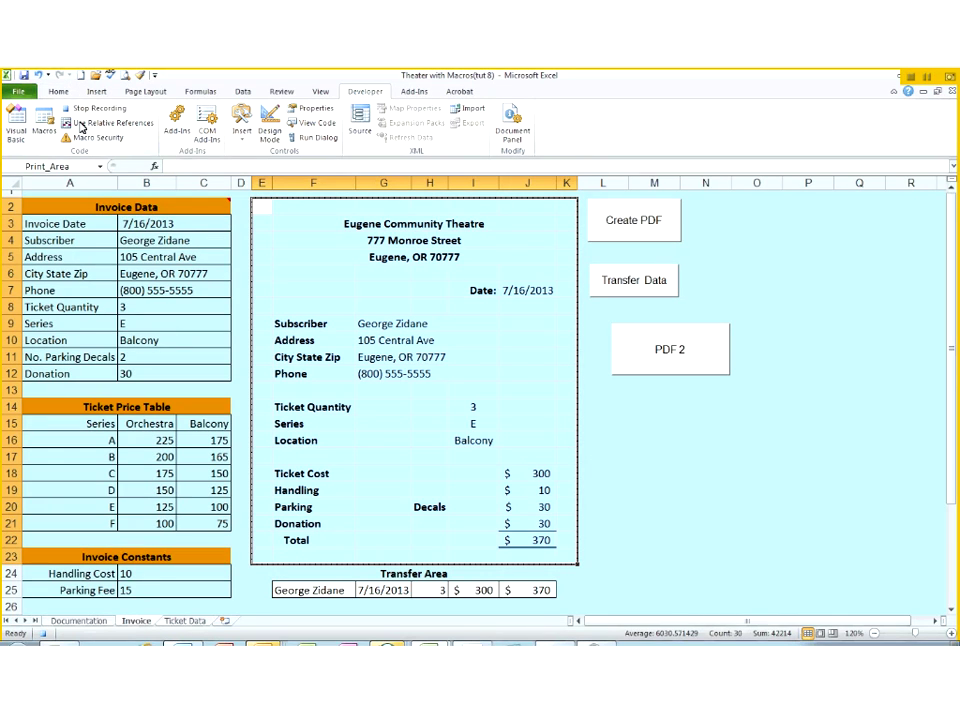
{"action": "right_click", "coordinate": [437, 273]}
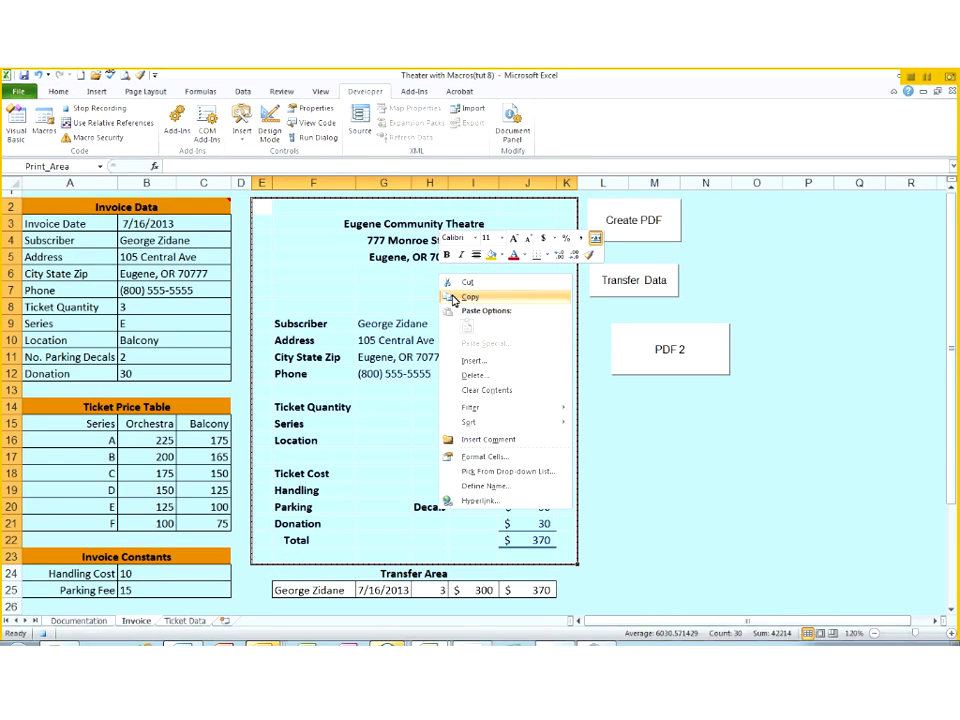
{"action": "left_click", "coordinate": [451, 296]}
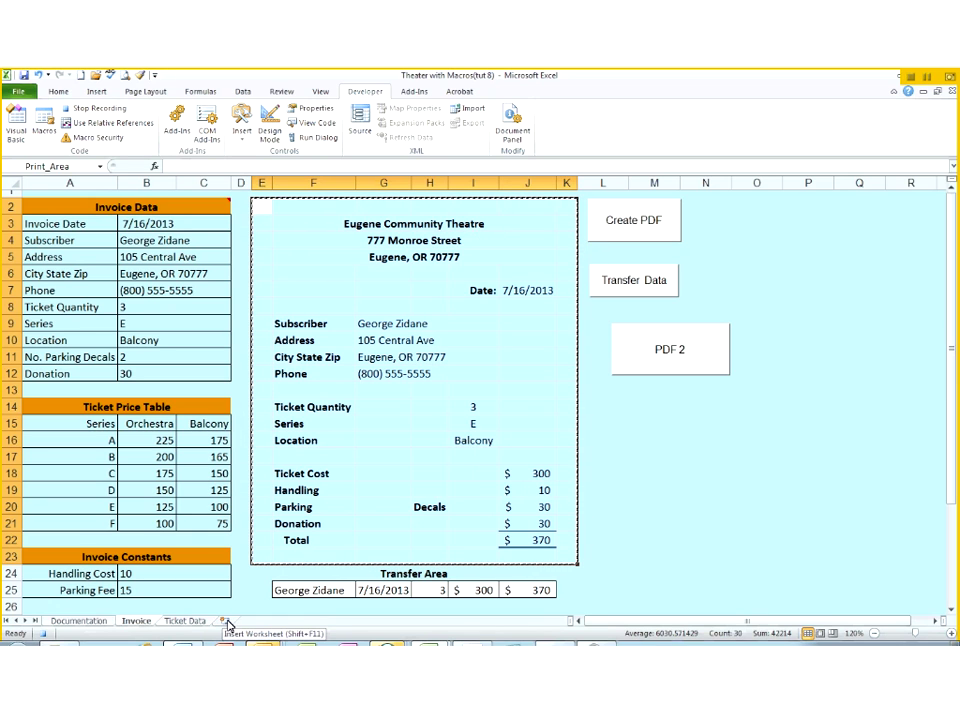
{"action": "left_click", "coordinate": [225, 623]}
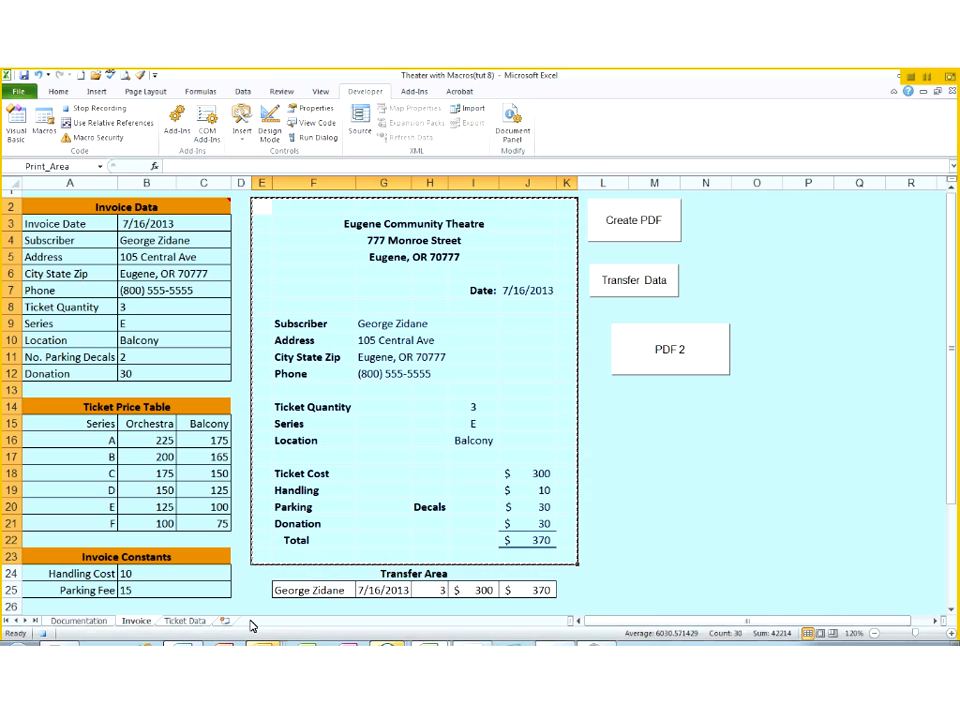
Step: Remove the workbook protection and insert a new worksheet
{"action": "left_click", "coordinate": [245, 95]}
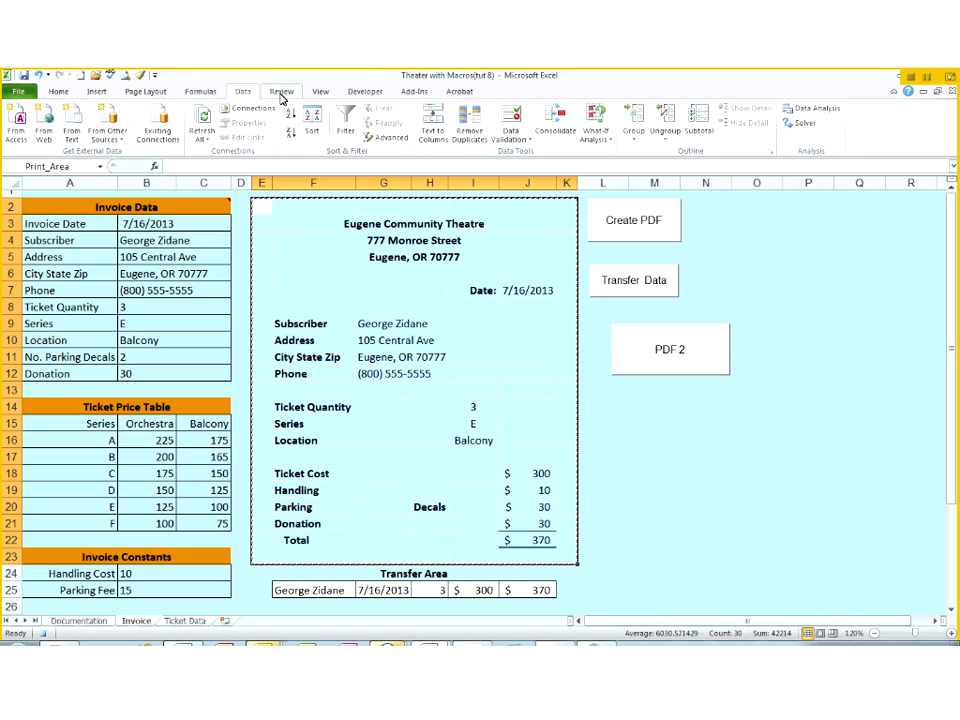
{"action": "left_click", "coordinate": [281, 93]}
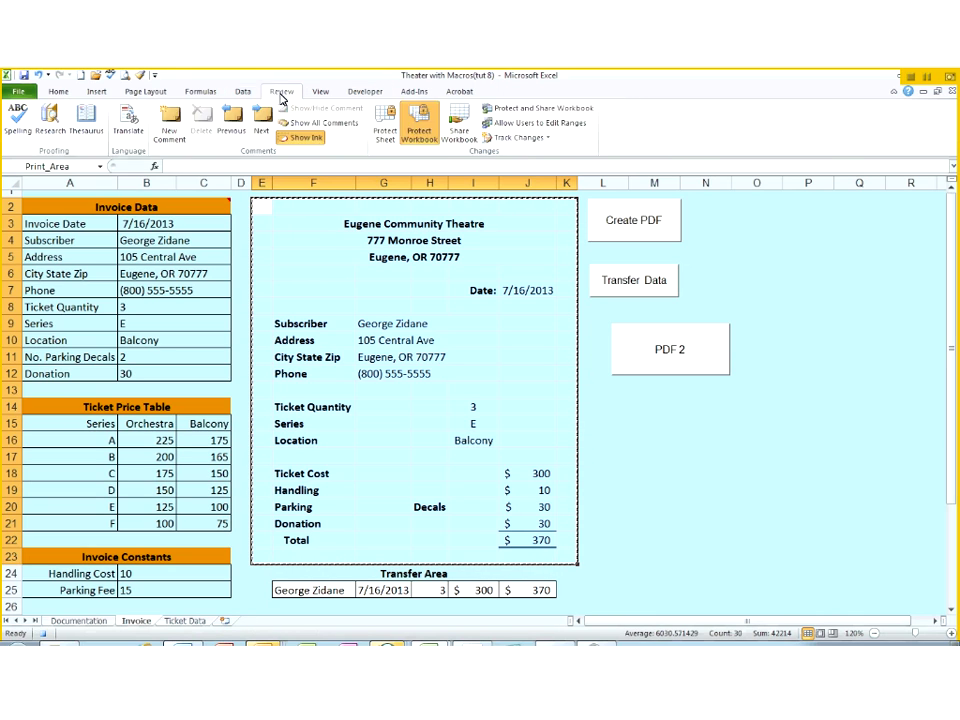
{"action": "left_click", "coordinate": [425, 120]}
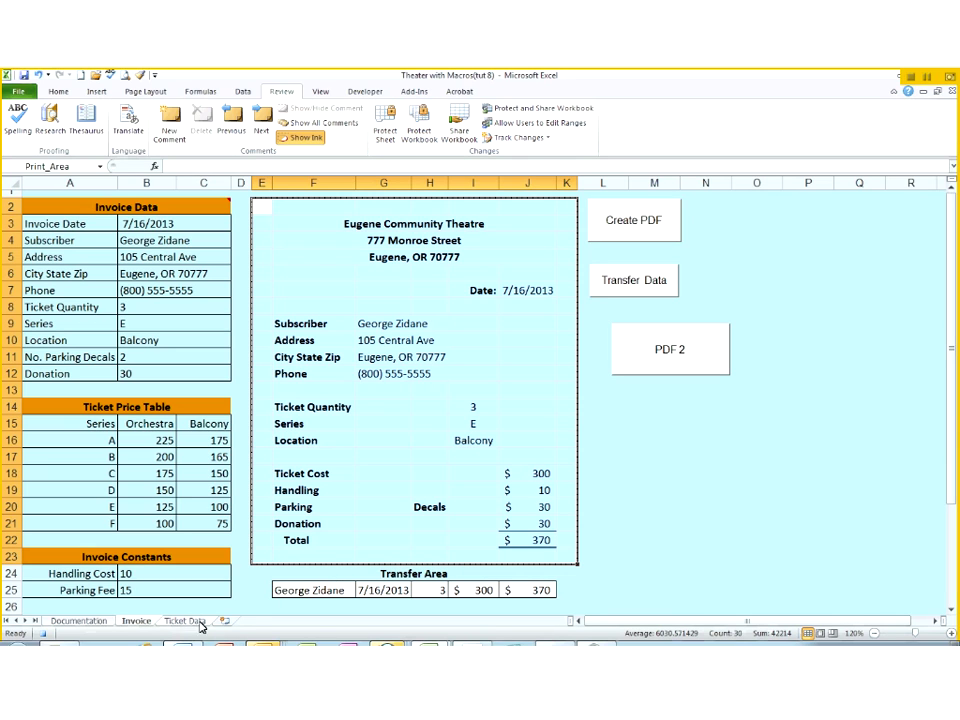
{"action": "key", "text": "ctrl+Home"}
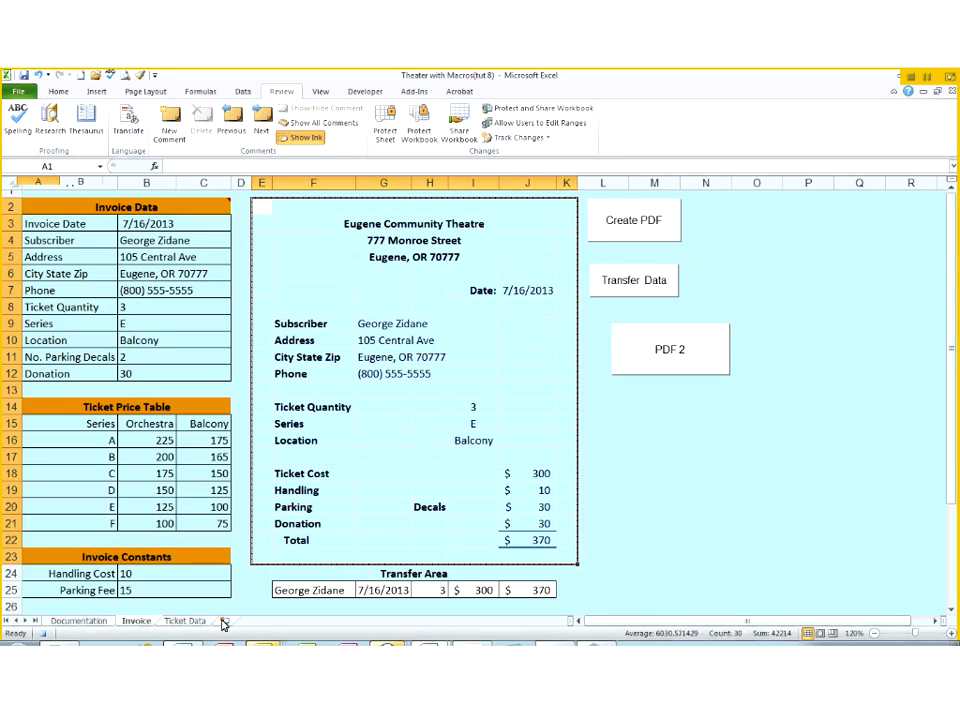
Step: Insert a new worksheet after the Ticket Data sheet and try to paste the invoice block at cells B2 and B5
{"action": "left_click", "coordinate": [224, 622]}
{"action": "right_click", "coordinate": [84, 207]}
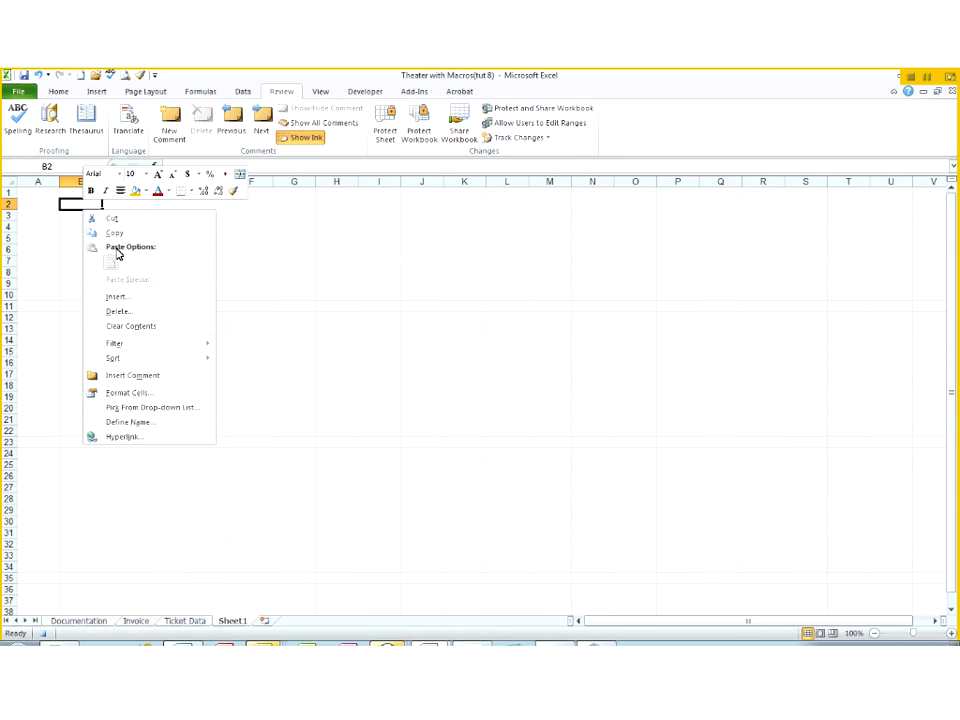
{"action": "key", "text": "Escape"}
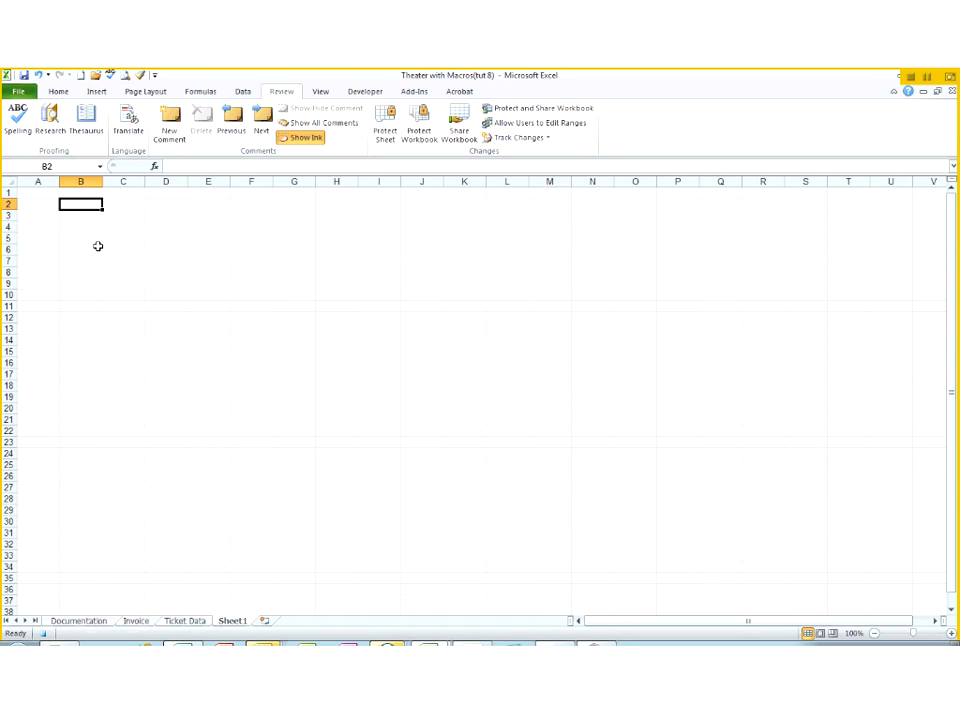
{"action": "left_click", "coordinate": [96, 241]}
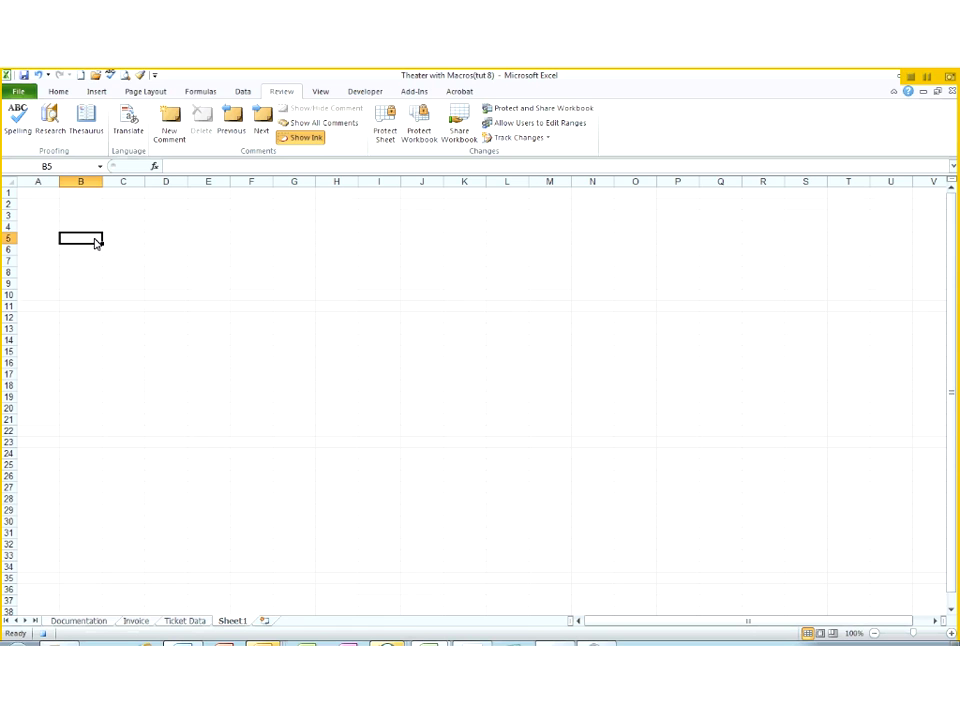
{"action": "right_click", "coordinate": [96, 241]}
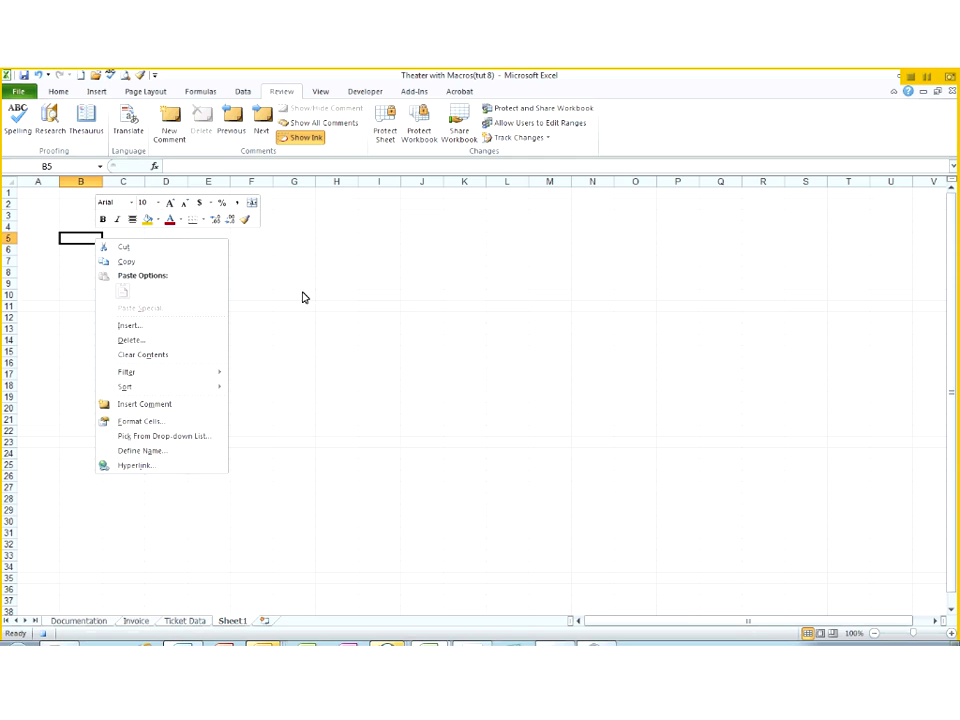
{"action": "key", "text": "Escape"}
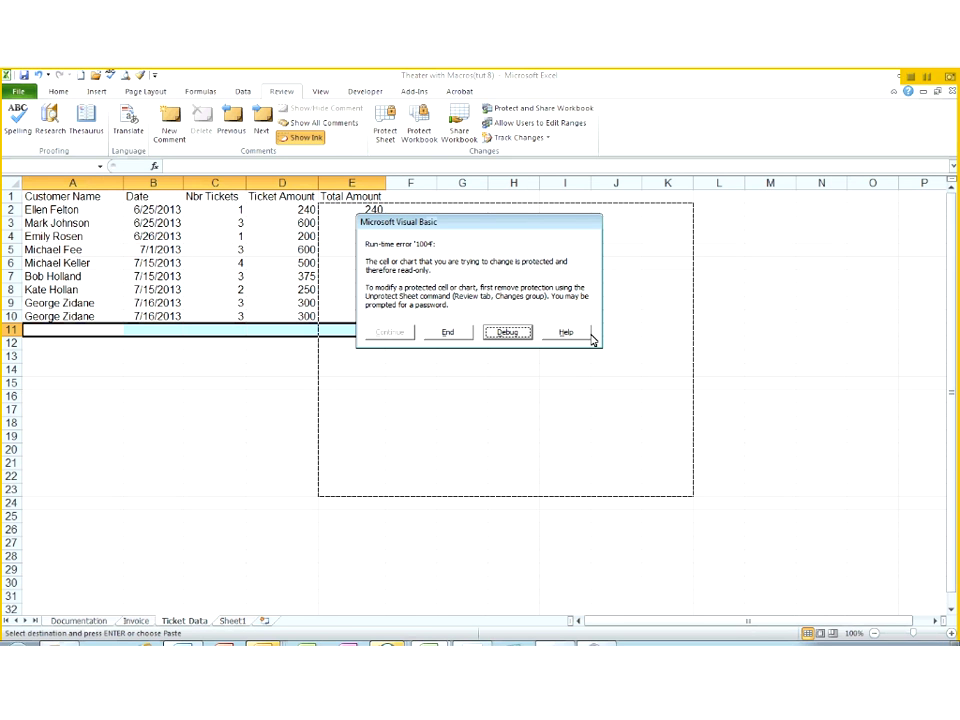
Step: Consult the help for the run-time error and end the halted macro on the Ticket Data sheet
{"action": "left_click", "coordinate": [570, 335]}
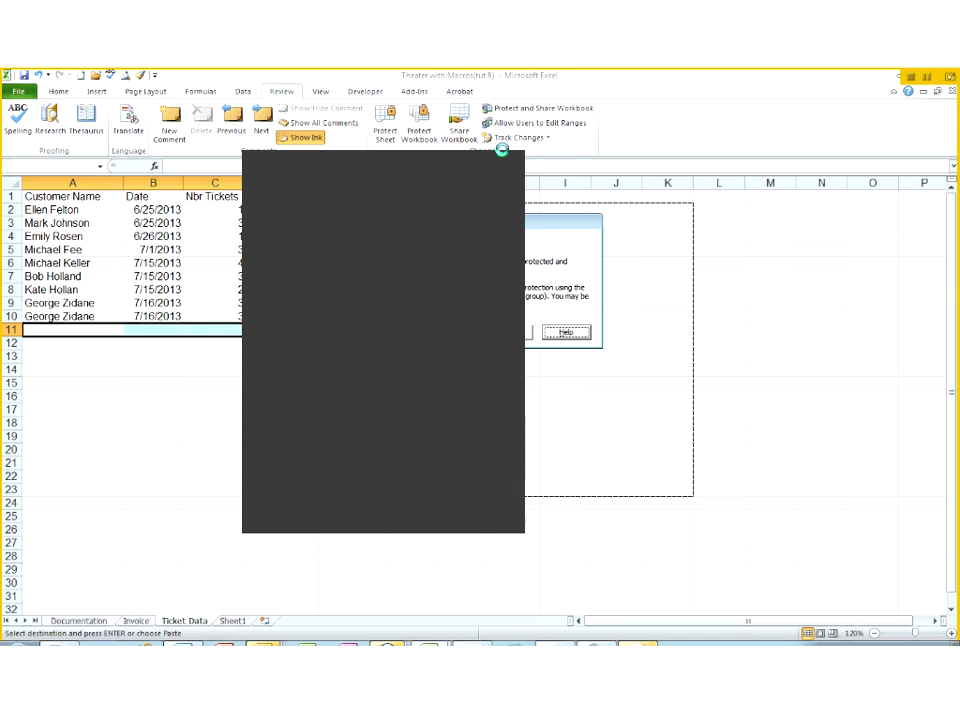
{"action": "left_click", "coordinate": [448, 336]}
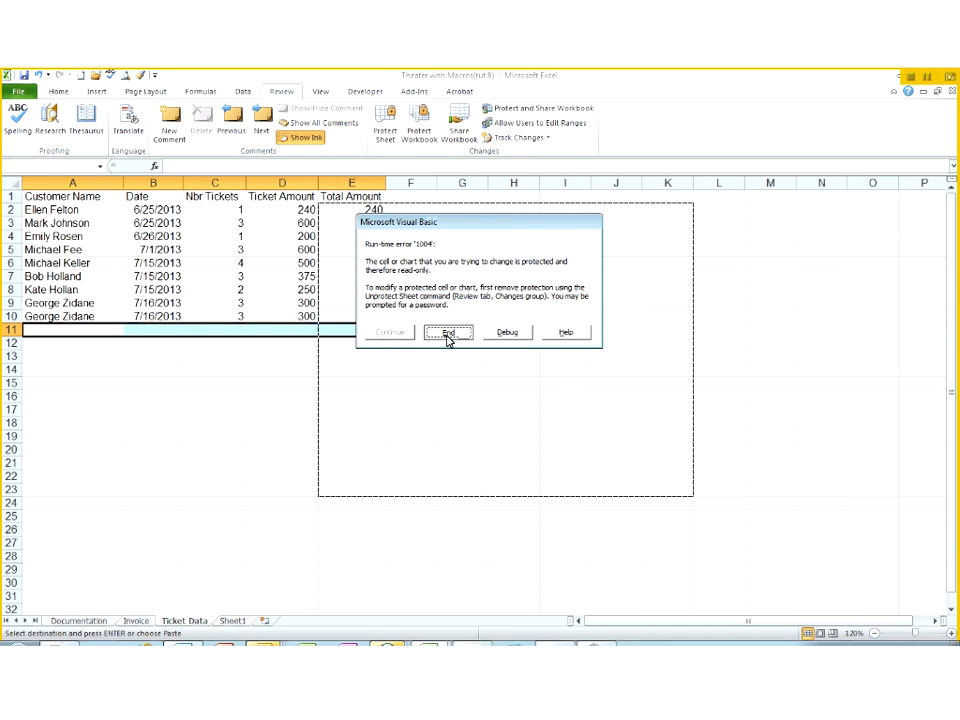
{"action": "left_click", "coordinate": [521, 304]}
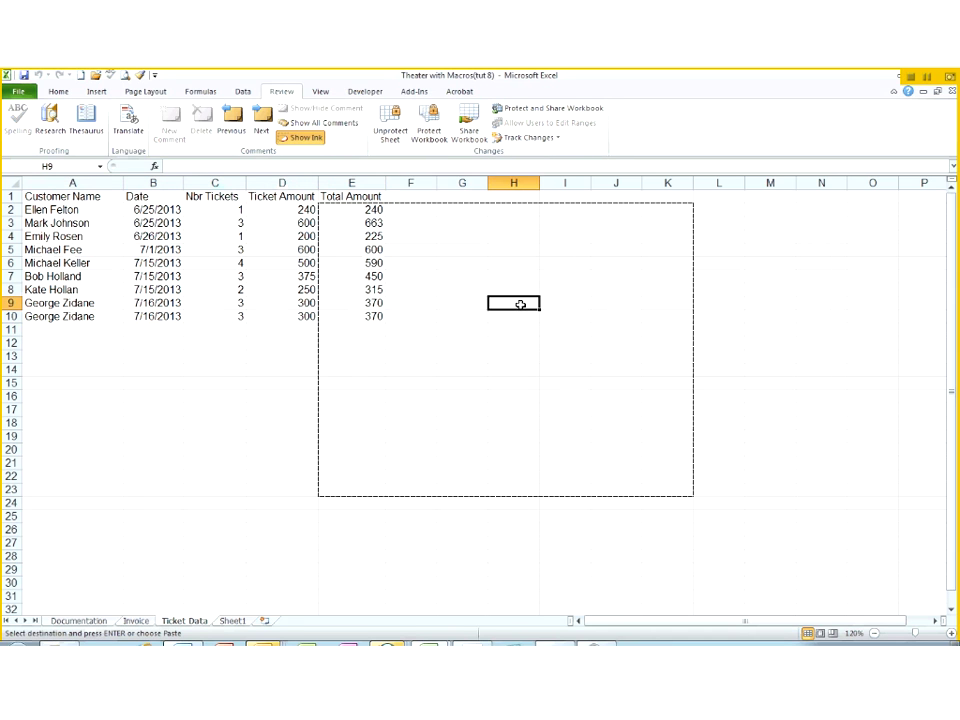
Step: Copy the invoice block E2:K23 from the Invoice sheet again and paste it into the new worksheet starting at cell B3
{"action": "left_click", "coordinate": [138, 621]}
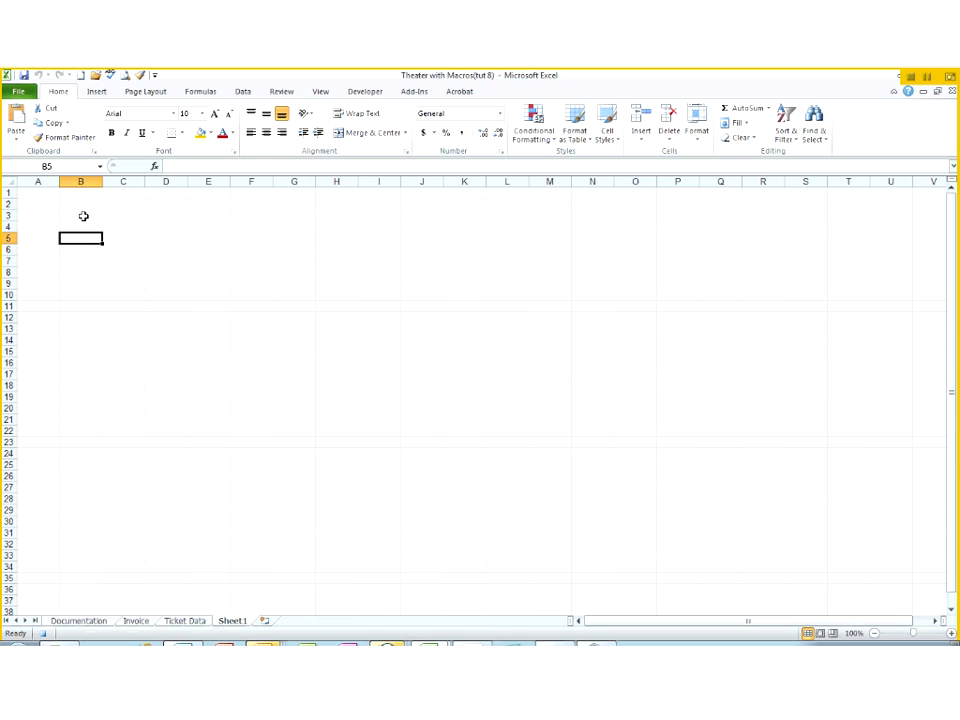
{"action": "left_click", "coordinate": [81, 214]}
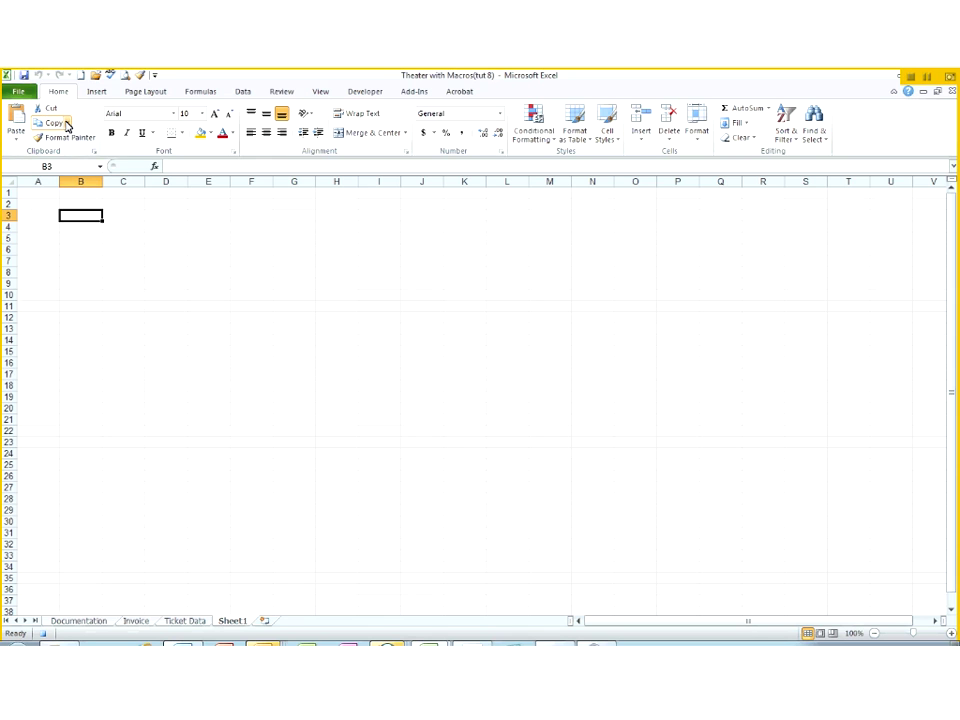
{"action": "left_click", "coordinate": [18, 134]}
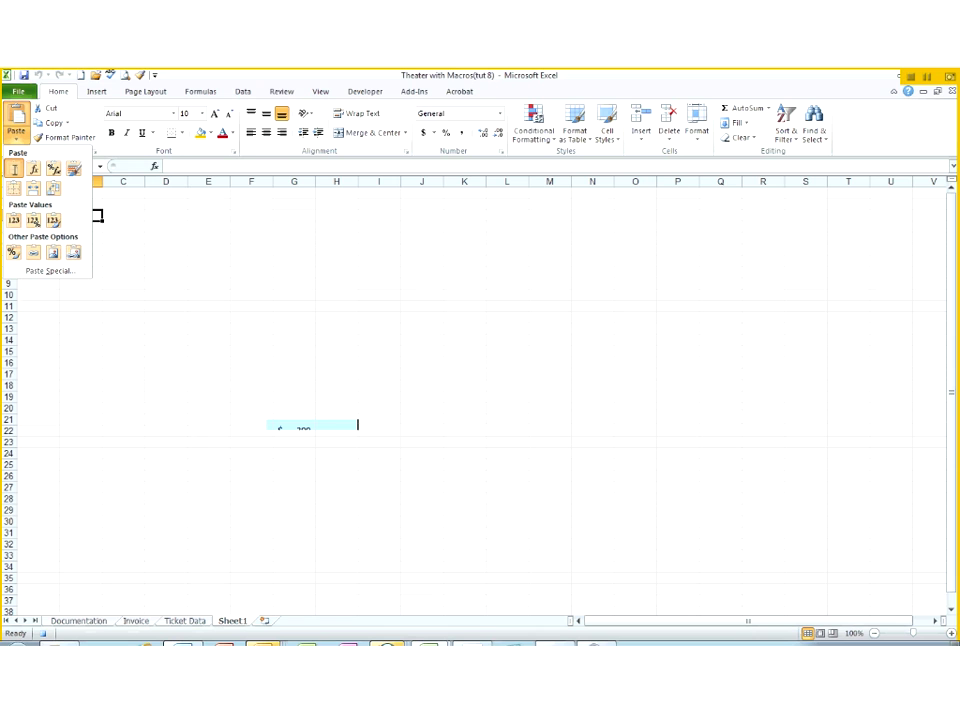
{"action": "left_click", "coordinate": [15, 169]}
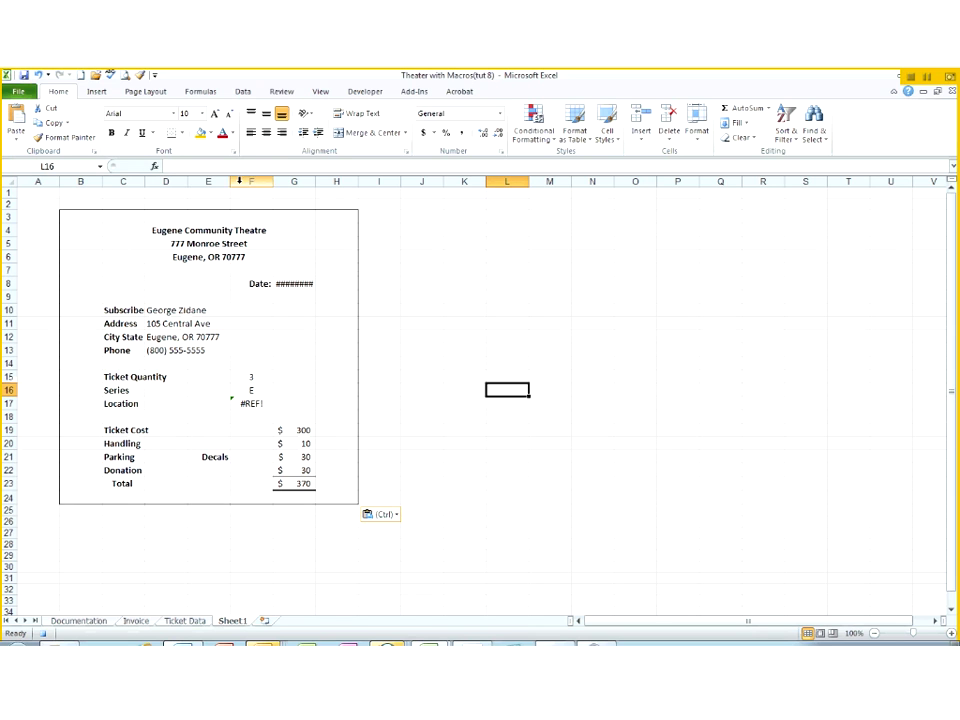
{"action": "left_click", "coordinate": [464, 349]}
{"action": "left_click", "coordinate": [156, 215]}
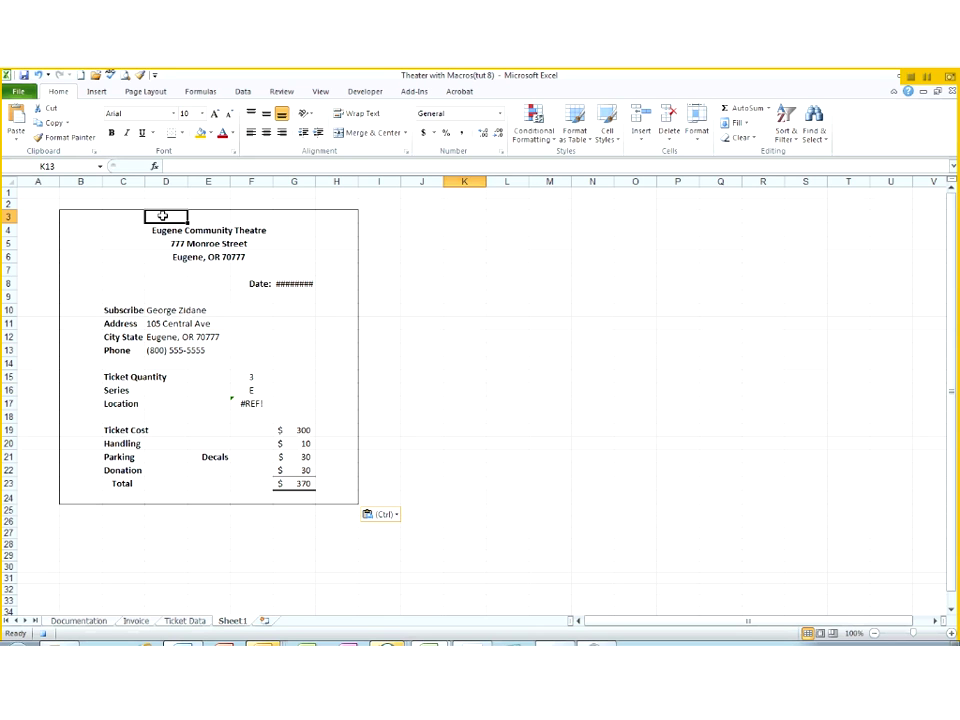
{"action": "left_click", "coordinate": [150, 204]}
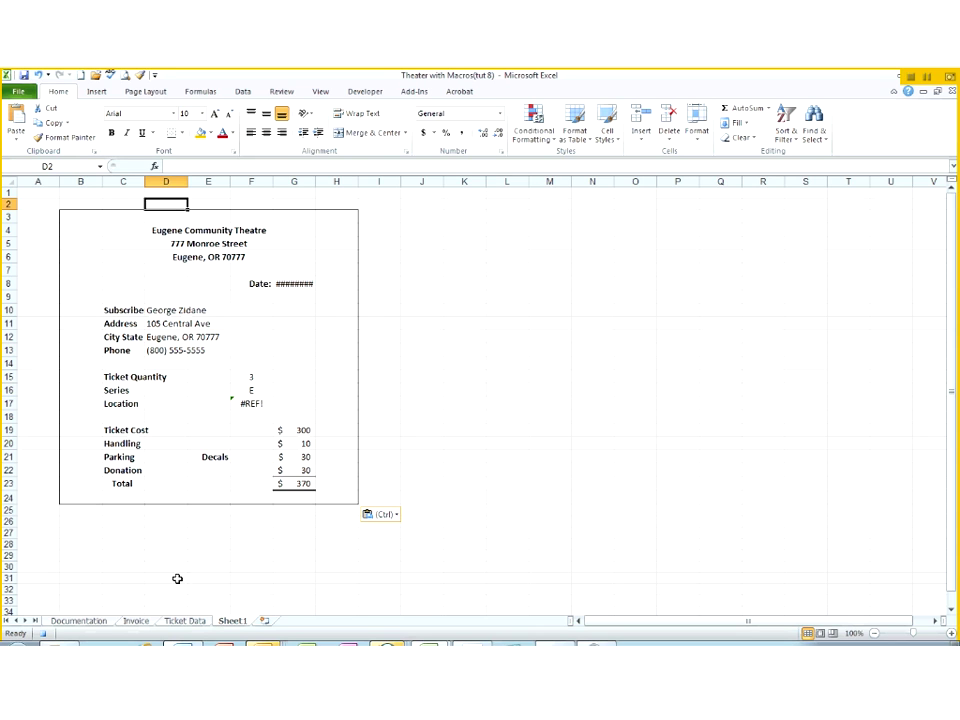
{"action": "left_click", "coordinate": [336, 505]}
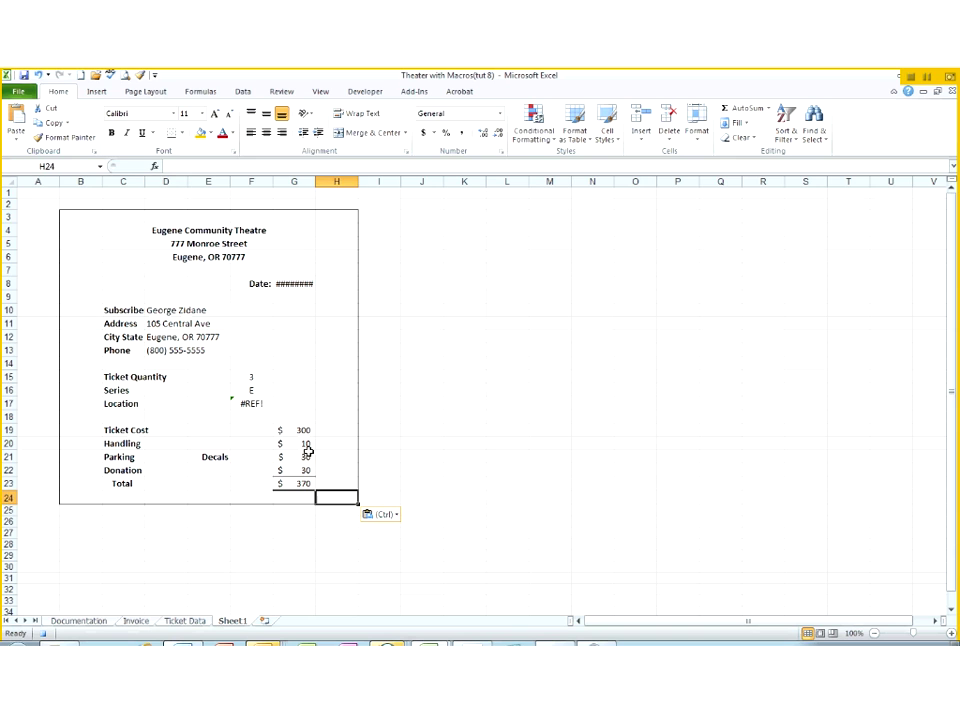